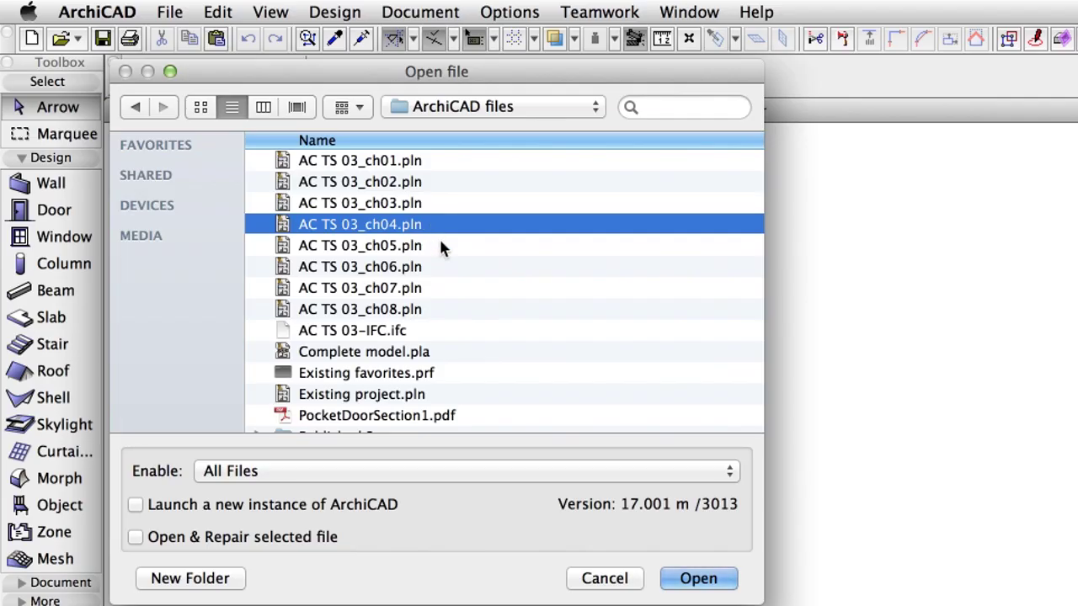
- Open the AC TS 03_ch05.pln project from the ArchiCAD files folder
left_click(446, 245)
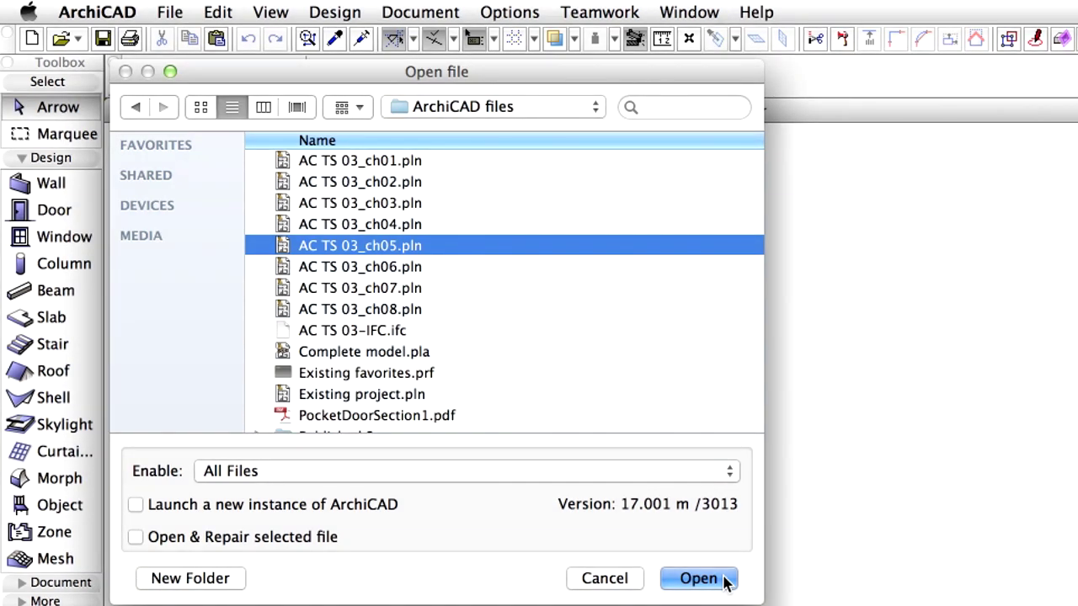
left_click(722, 578)
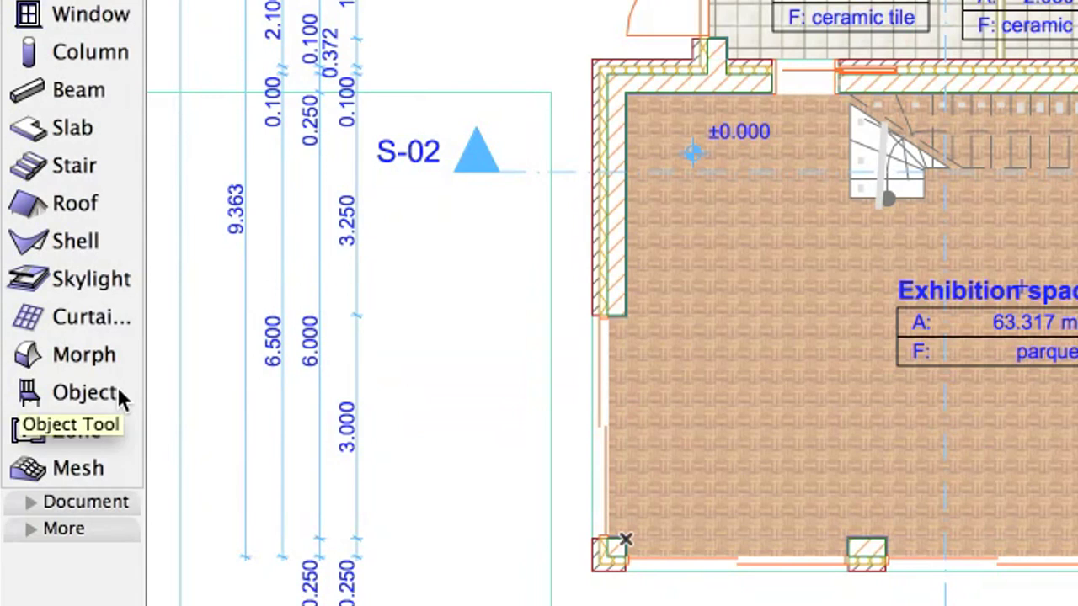
- Activate the Object tool, with Armchair 01 17 as the default object
left_click(119, 396)
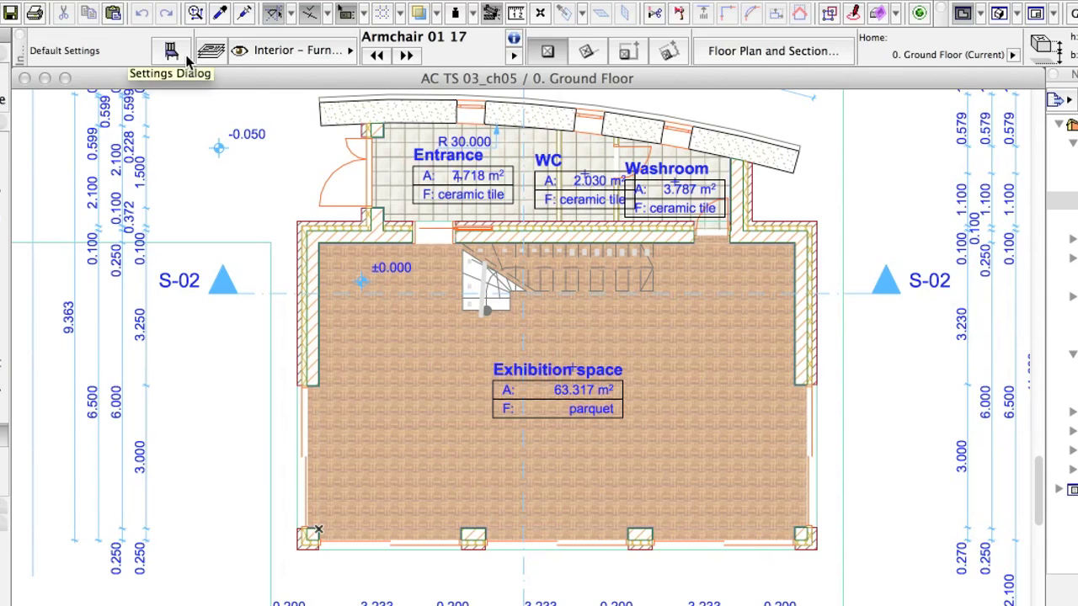
left_click(187, 61)
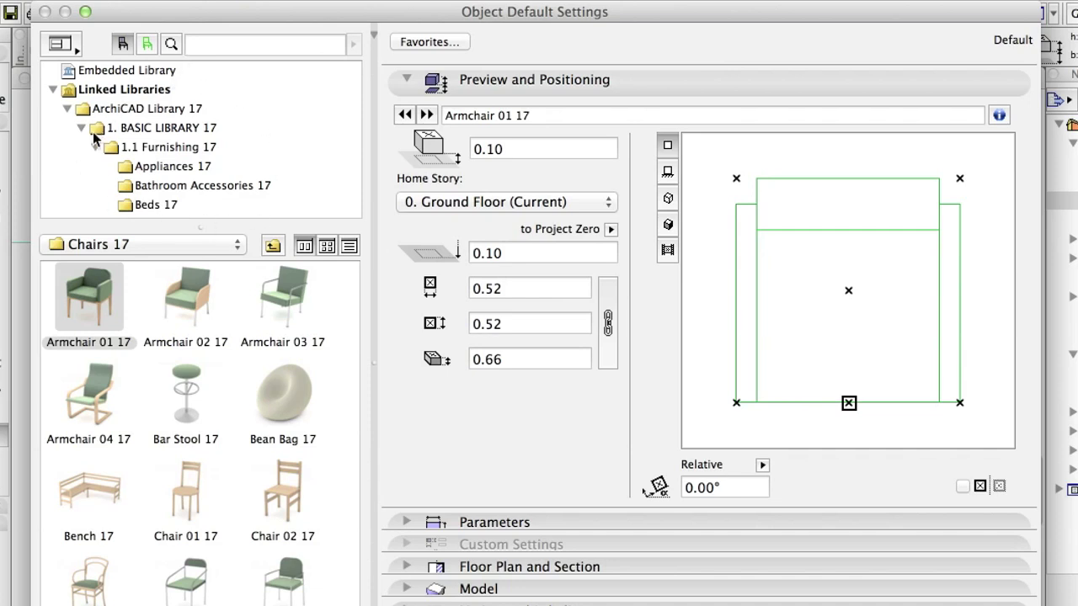
double_click(221, 154)
scroll(328, 431, "down", 2)
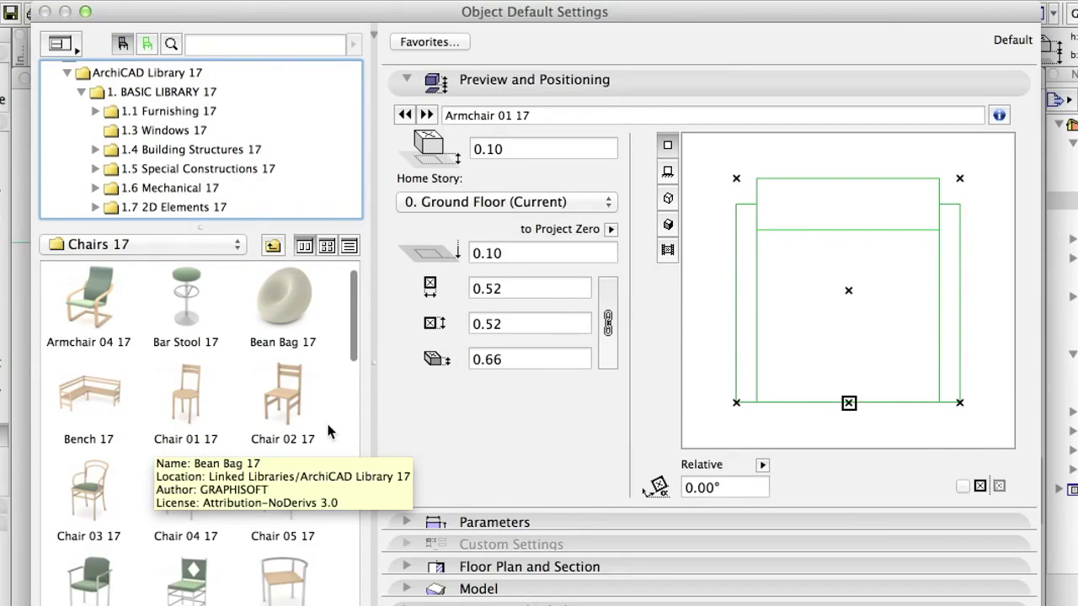
scroll(331, 424, "down", 2)
scroll(354, 370, "down", 2)
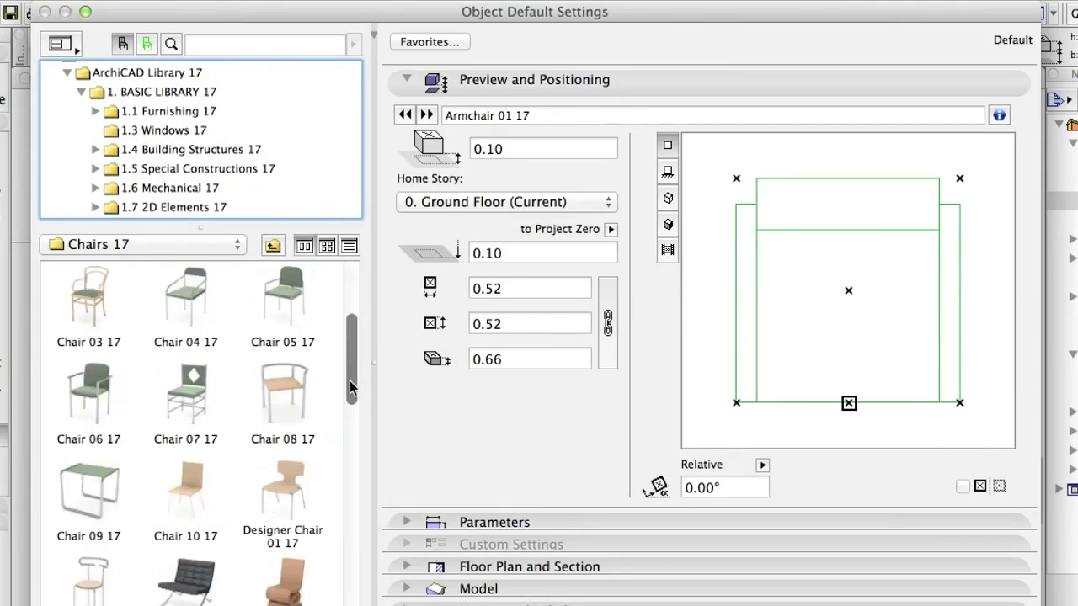
scroll(347, 421, "down", 2)
scroll(345, 425, "down", 2)
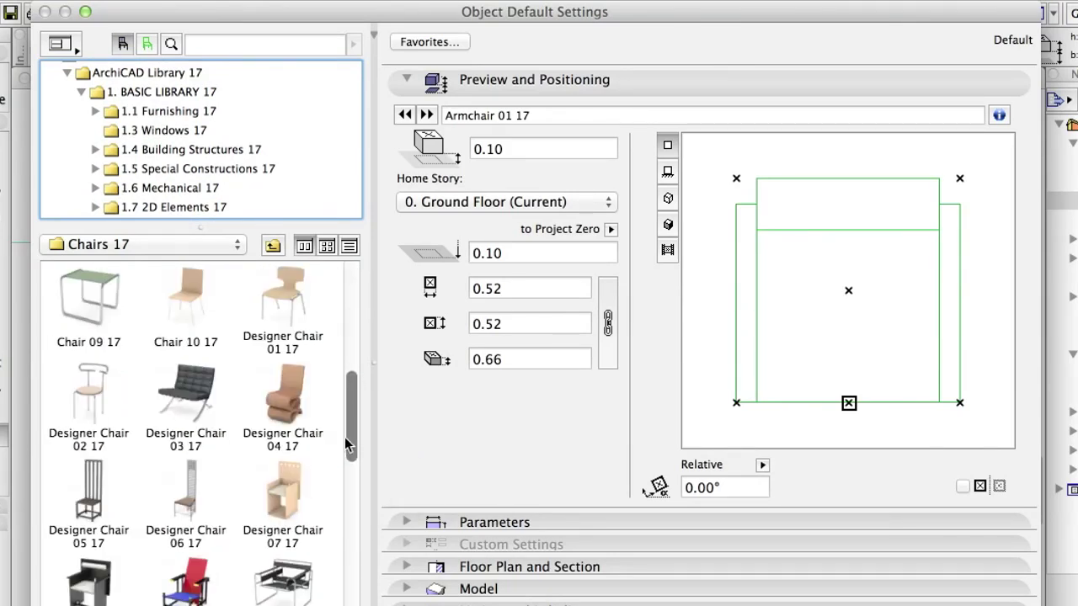
scroll(344, 437, "down", 2)
scroll(341, 469, "down", 4)
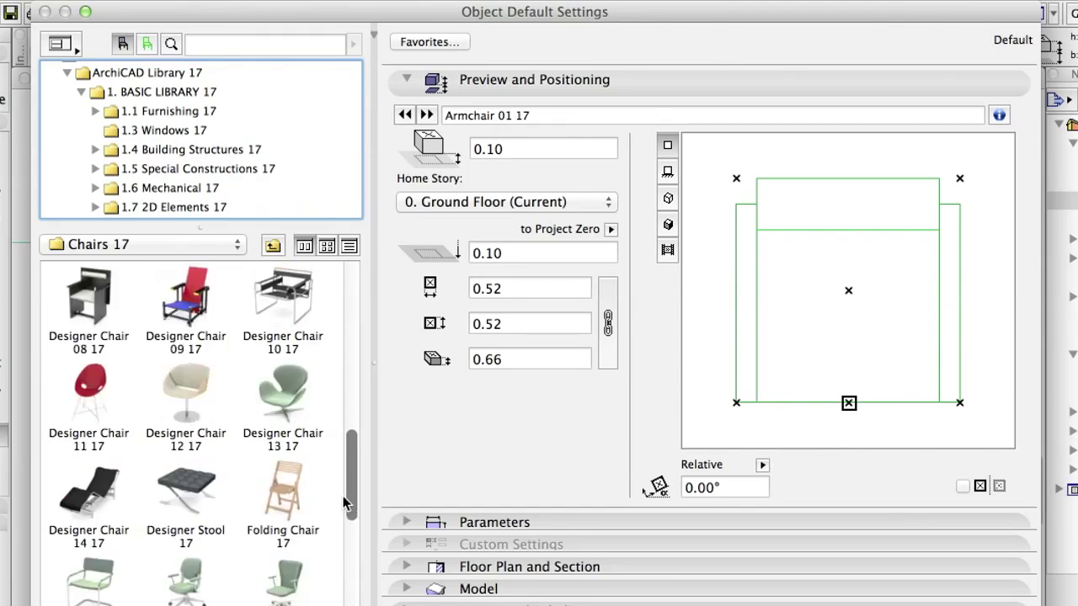
scroll(343, 497, "down", 2)
left_click_drag(344, 523, 374, 300)
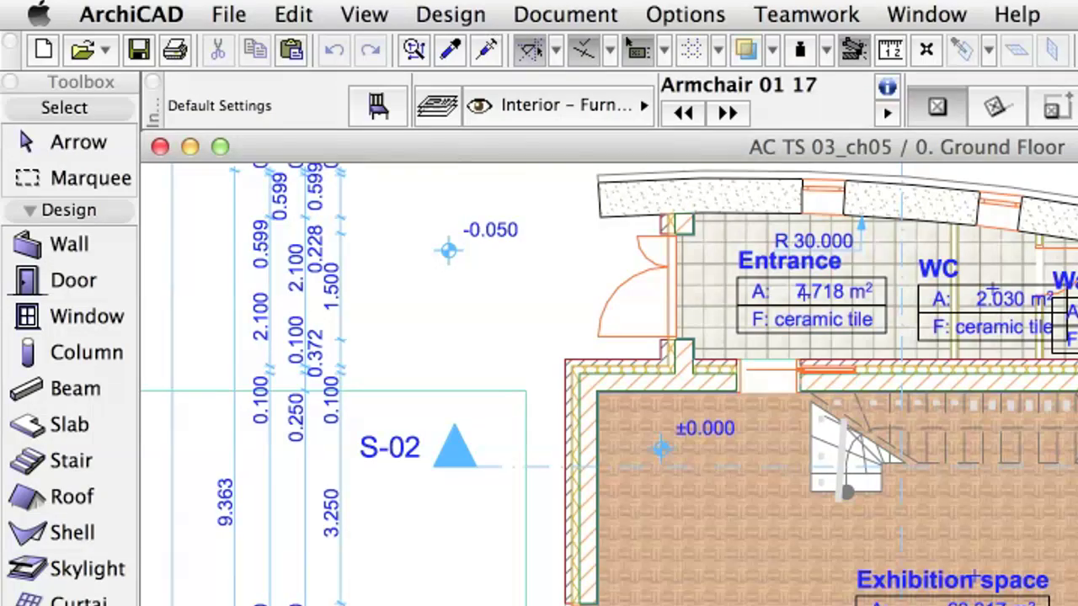
- Open the Library Manager from the File menu's Libraries and Objects submenu
left_click(237, 13)
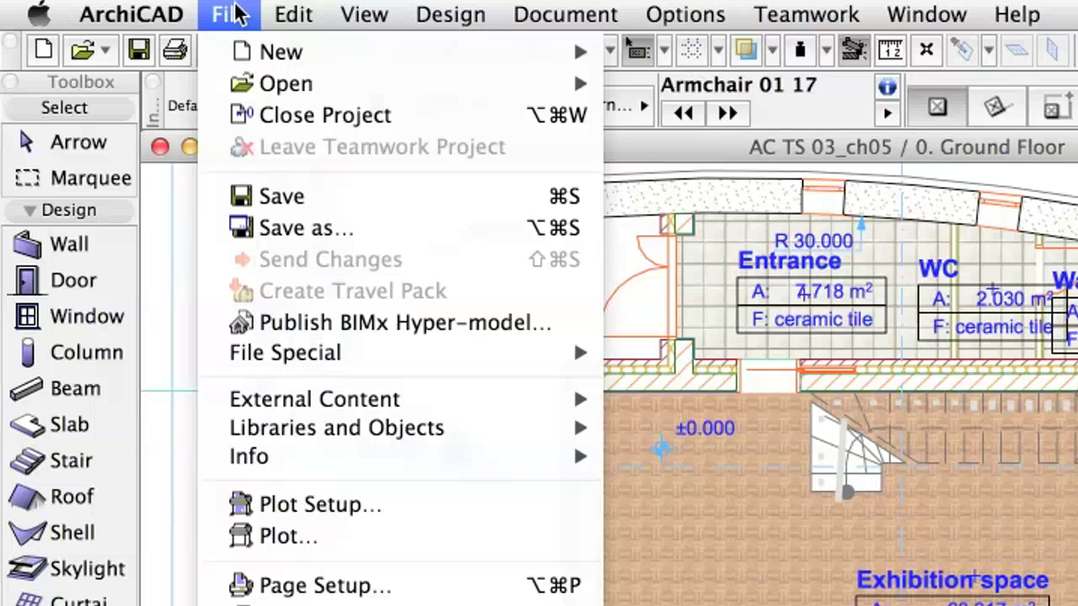
mouse_move(528, 436)
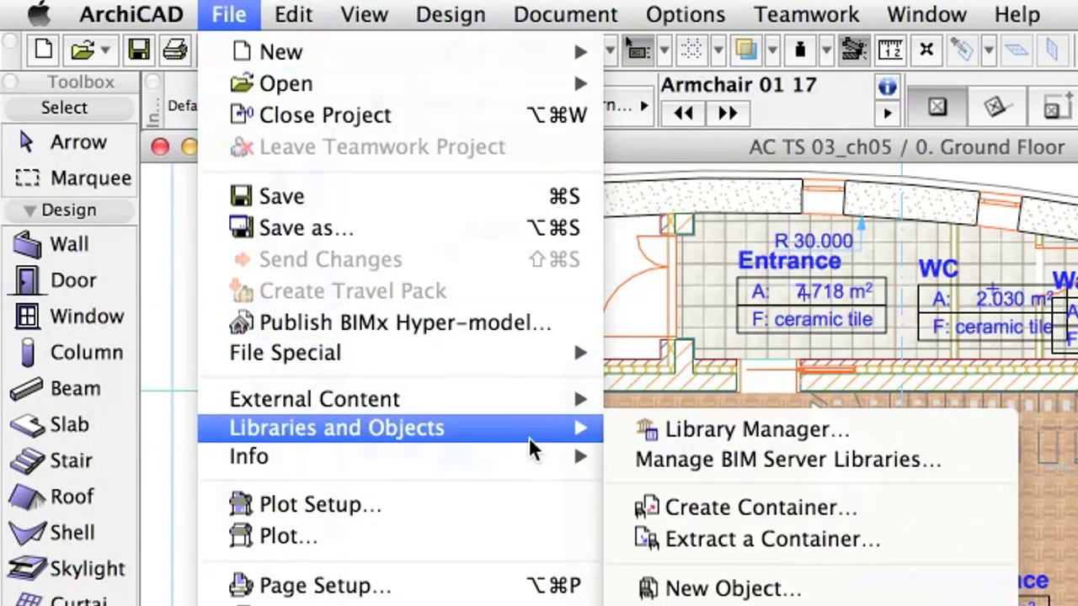
left_click(926, 427)
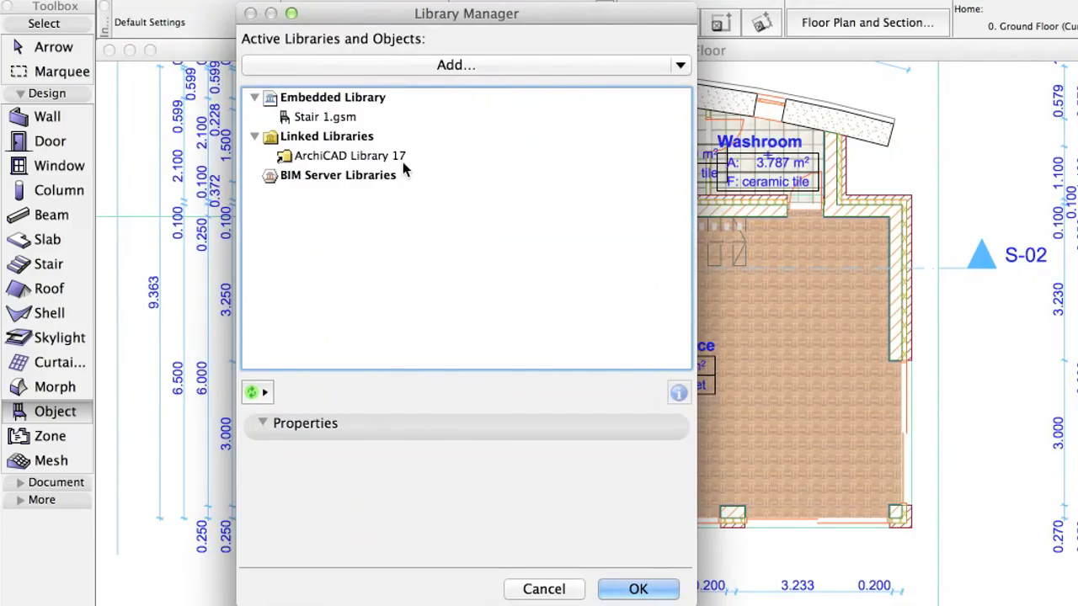
- Inspect the linked ArchiCAD Library 17 and the embedded Stair 1.gsm entries
left_click(368, 139)
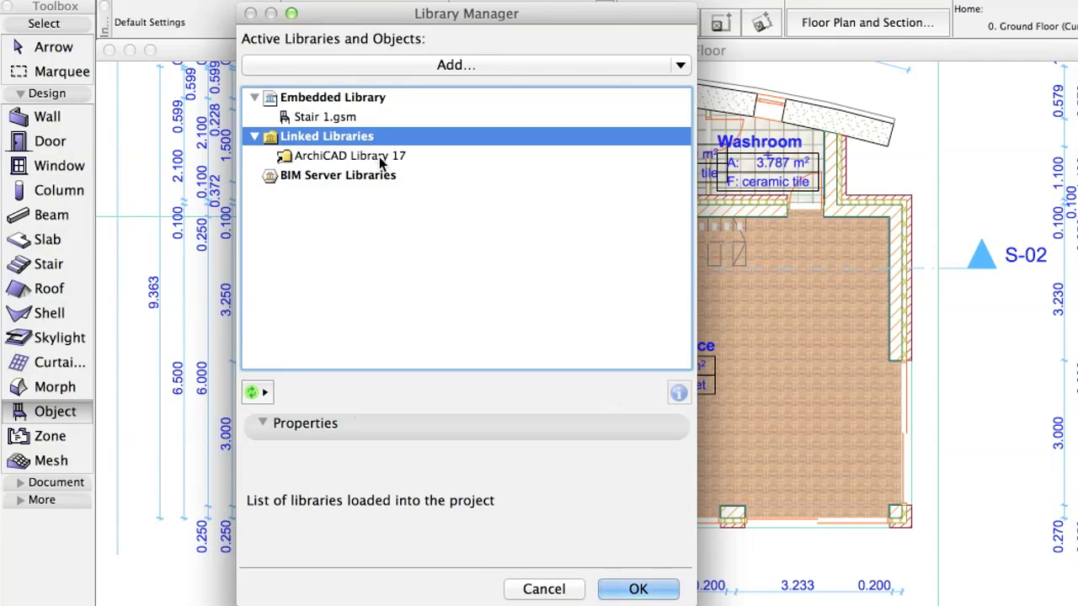
left_click(379, 156)
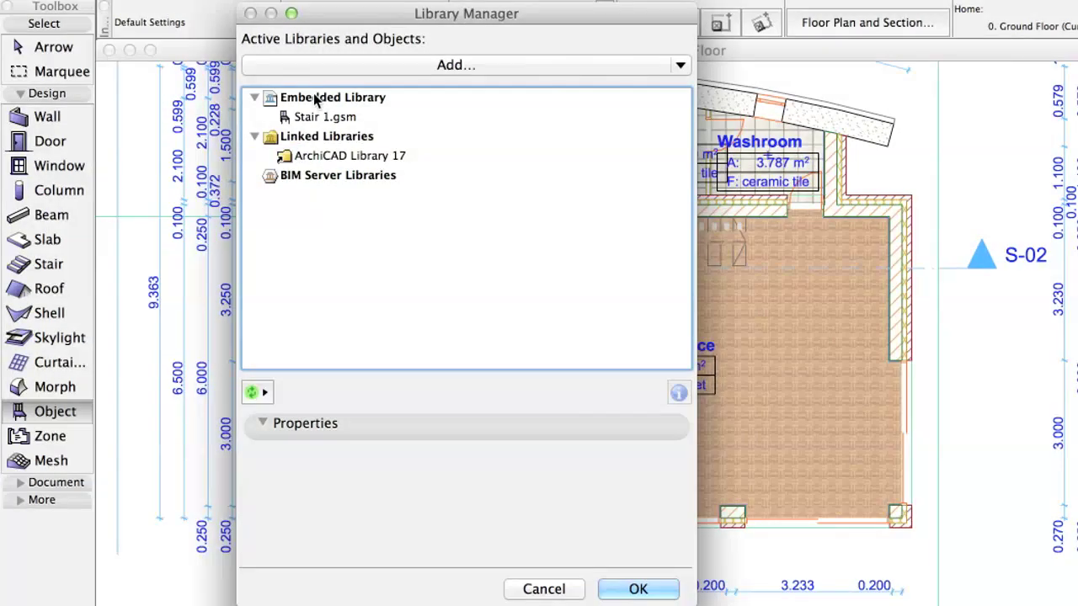
left_click(316, 98)
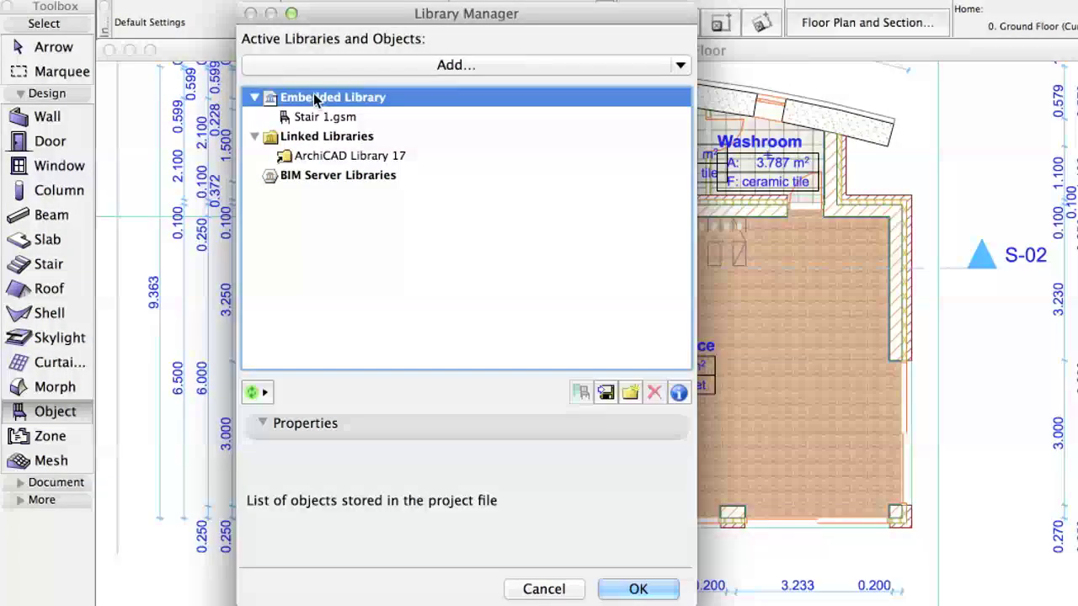
left_click(319, 118)
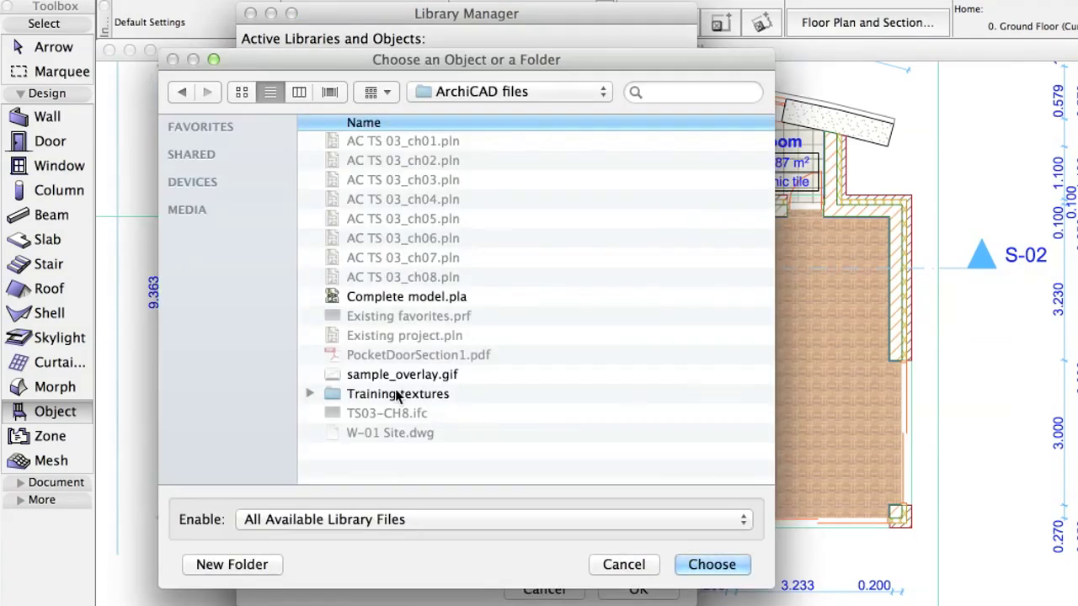
- Link the Training textures folder as a library, then reload libraries and apply all changes
left_click(400, 395)
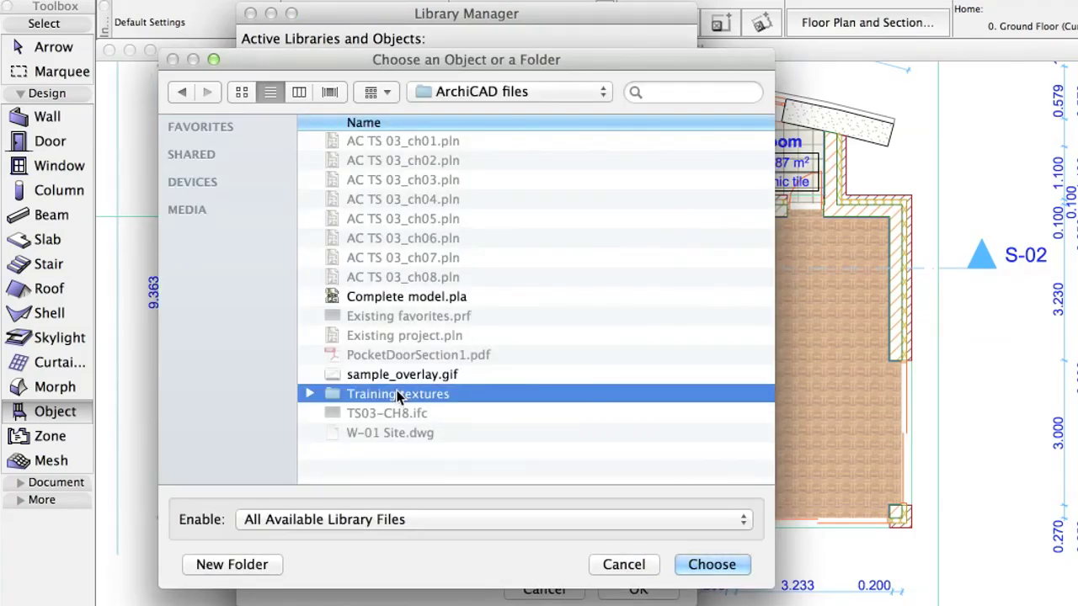
left_click(734, 571)
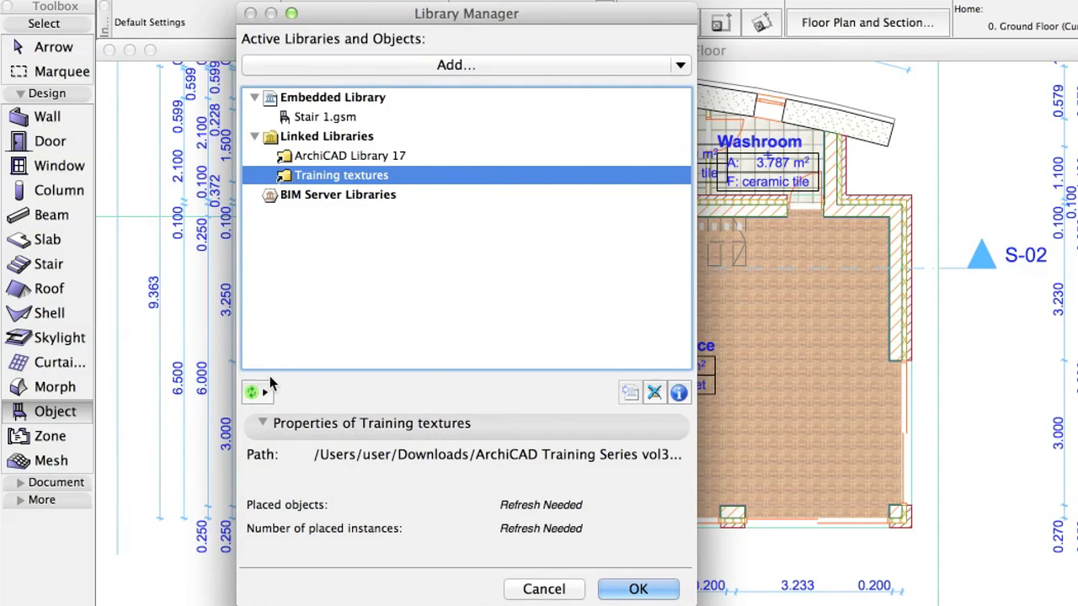
left_click(266, 393)
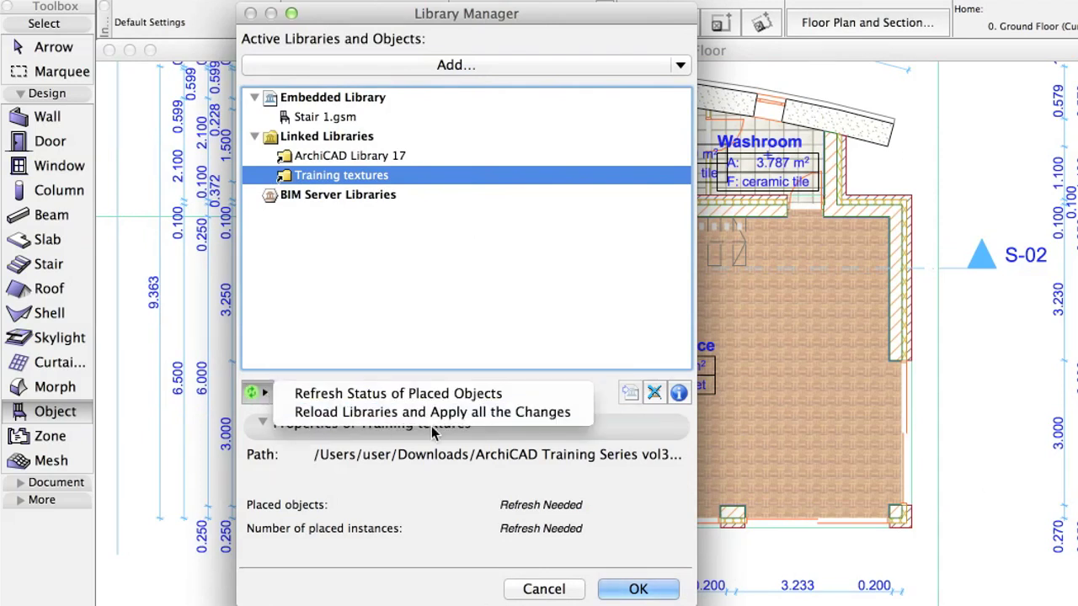
left_click(587, 412)
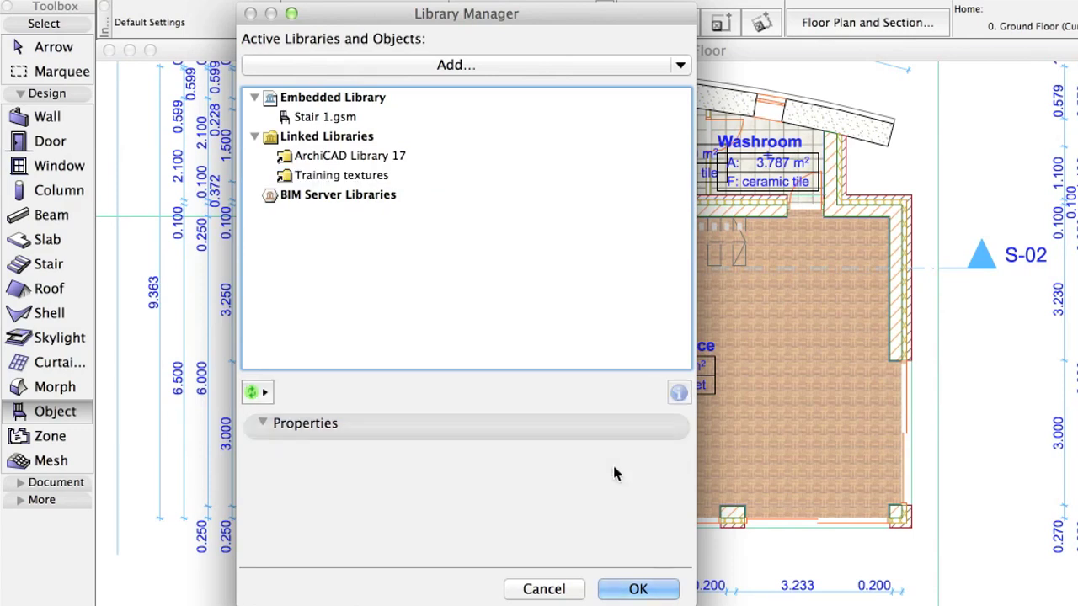
left_click(660, 588)
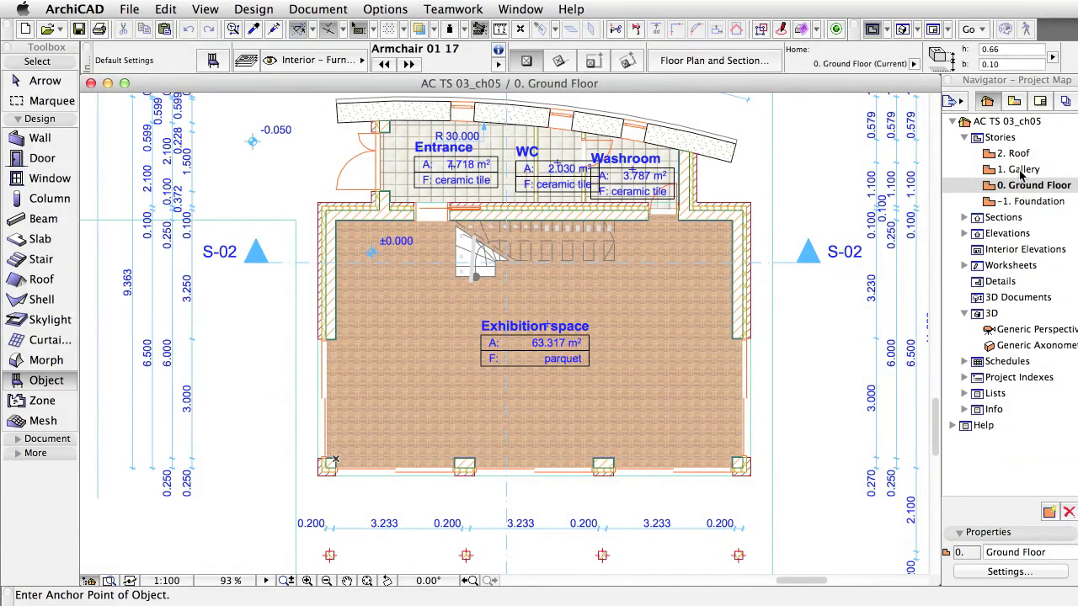
- Switch to the 1. Gallery floor plan and open the Object Default Settings
left_click(1025, 170)
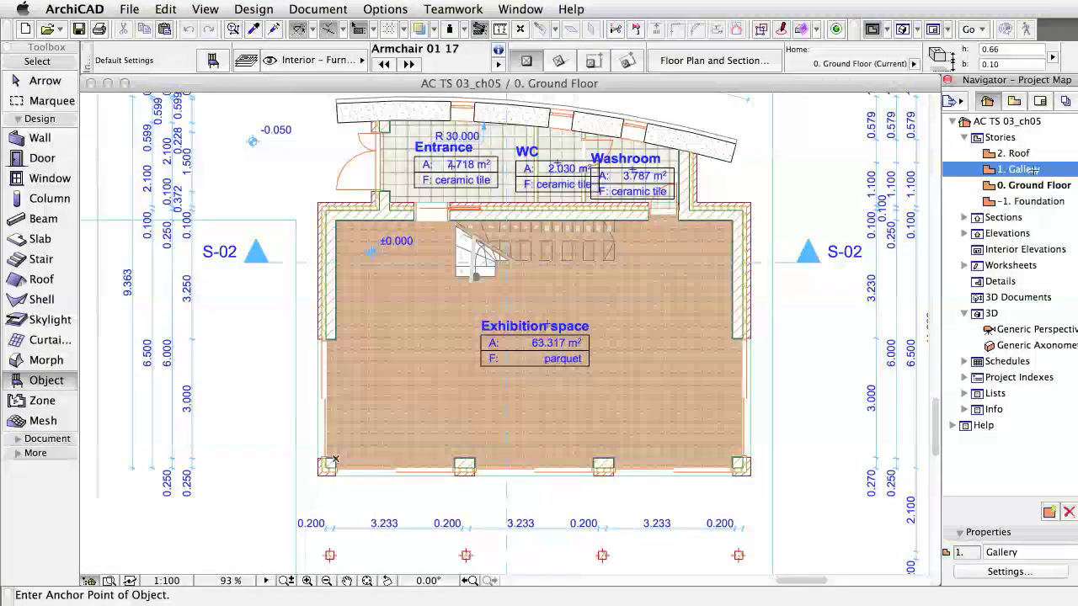
double_click(1031, 170)
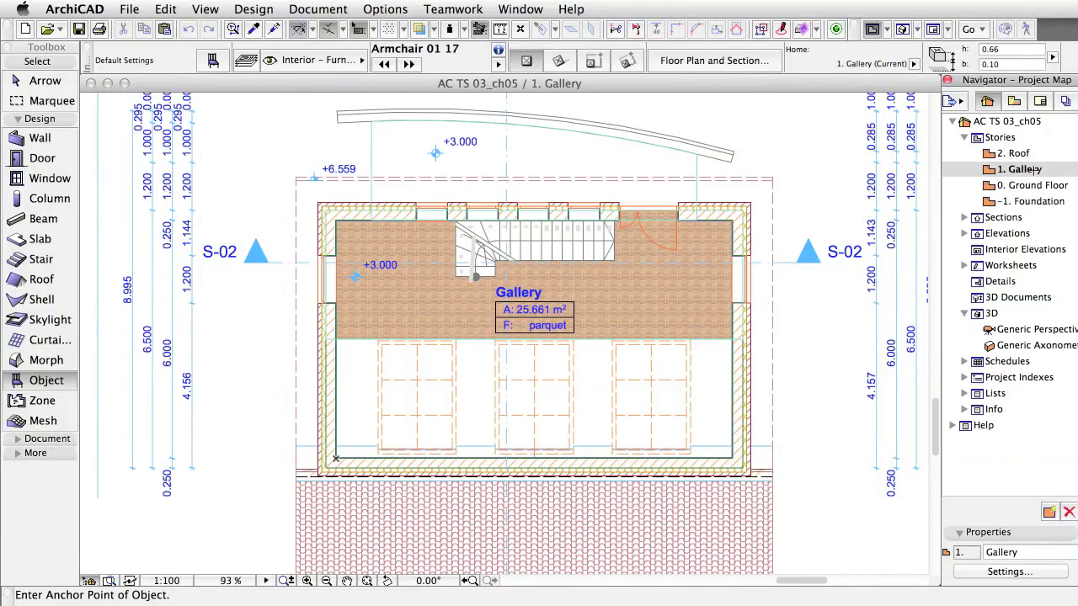
left_click(224, 68)
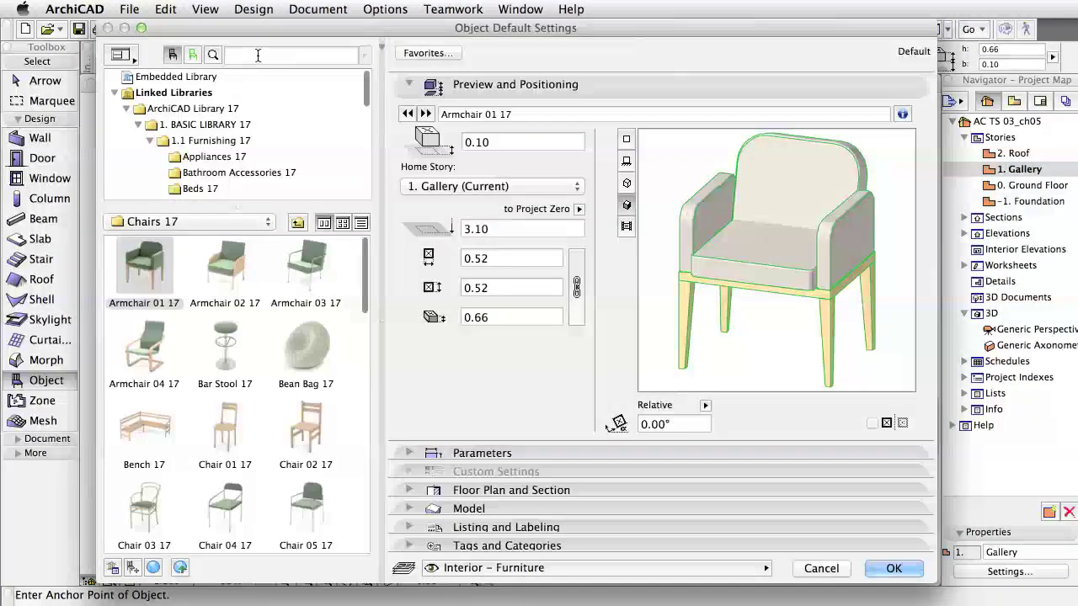
- Search the library for 'railing' and choose Rail Wired 17 as the object
left_click(258, 55)
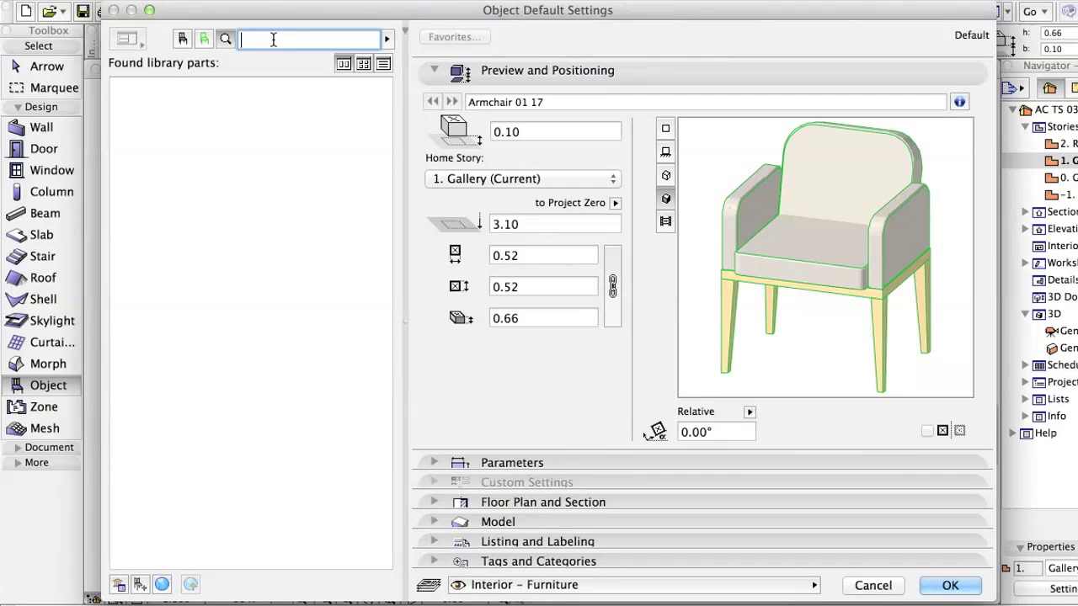
type("railing")
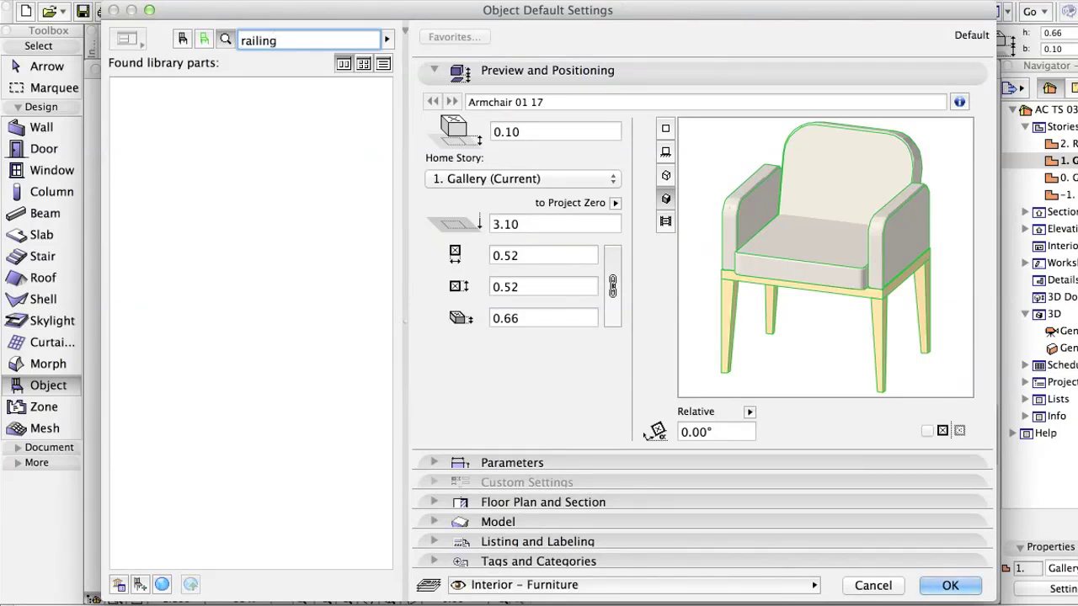
key("Return")
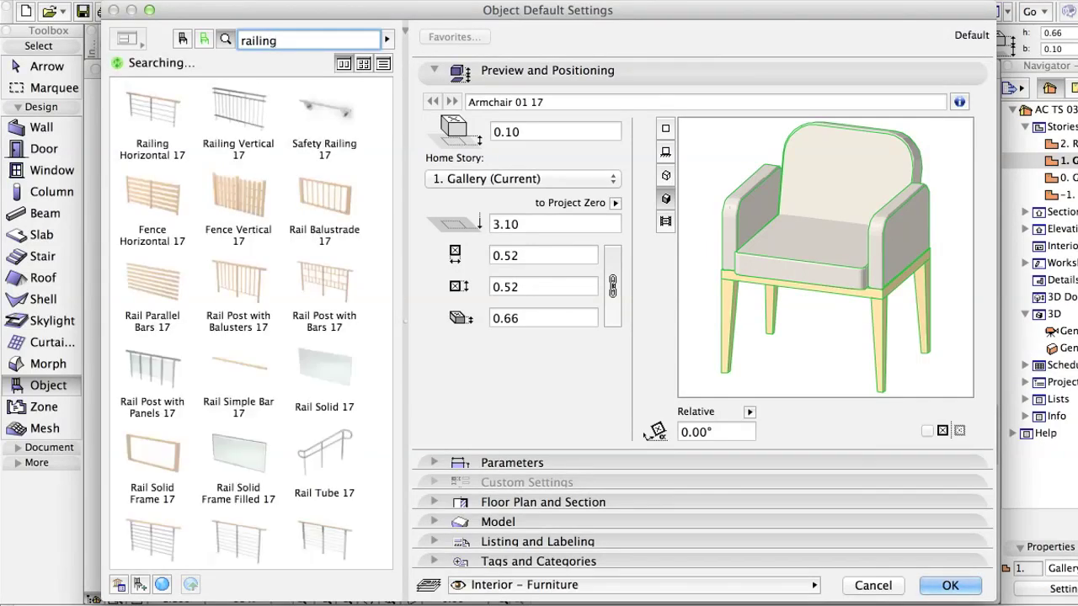
left_click(328, 497)
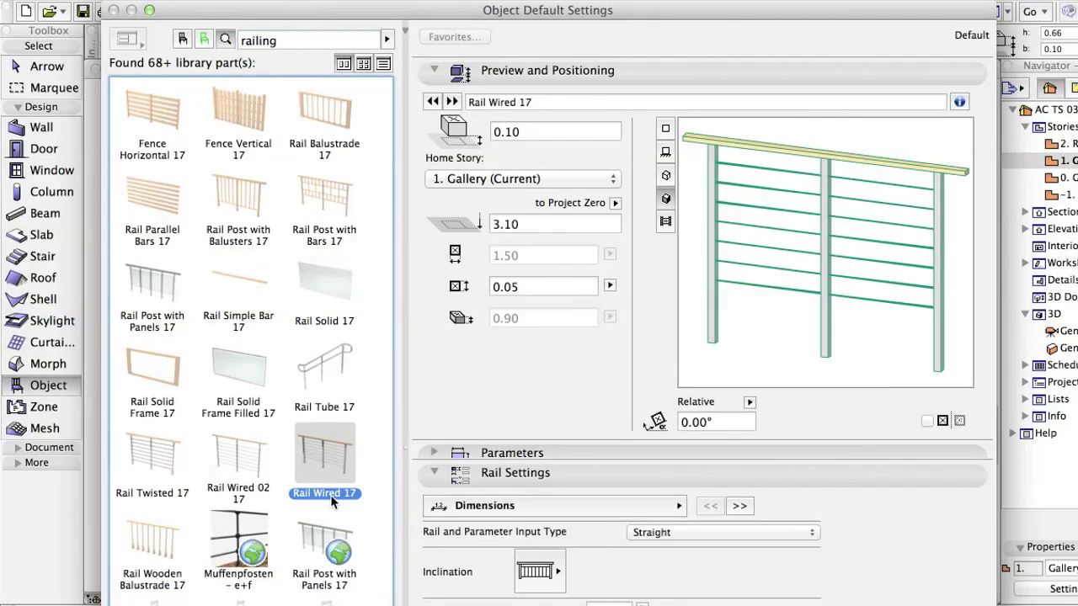
left_click(559, 472)
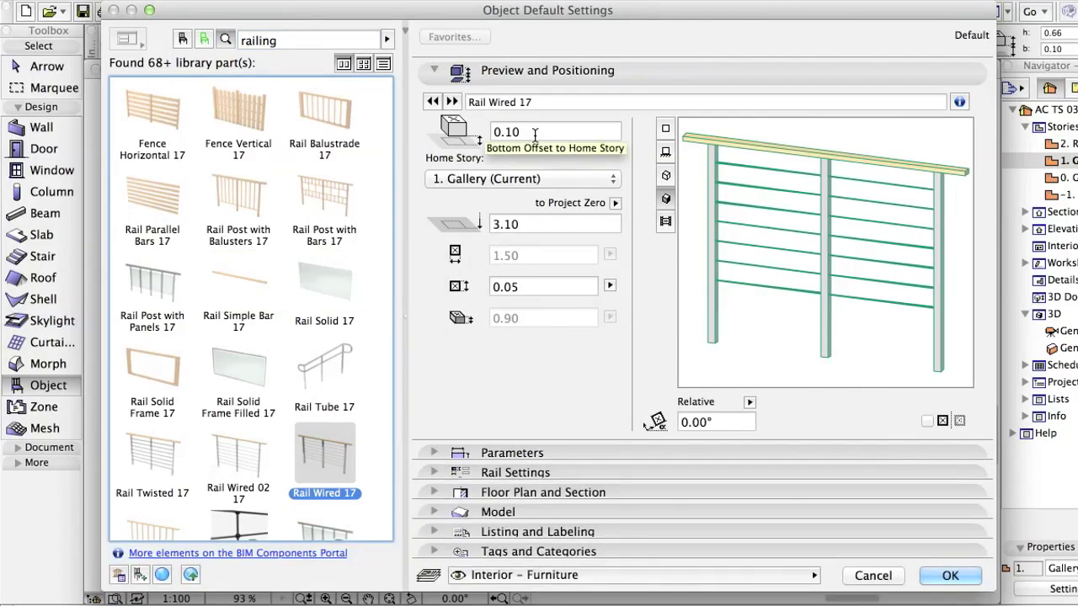
- Set the object's elevation to -0.15 from the current story and rotation to 90°
left_click(614, 203)
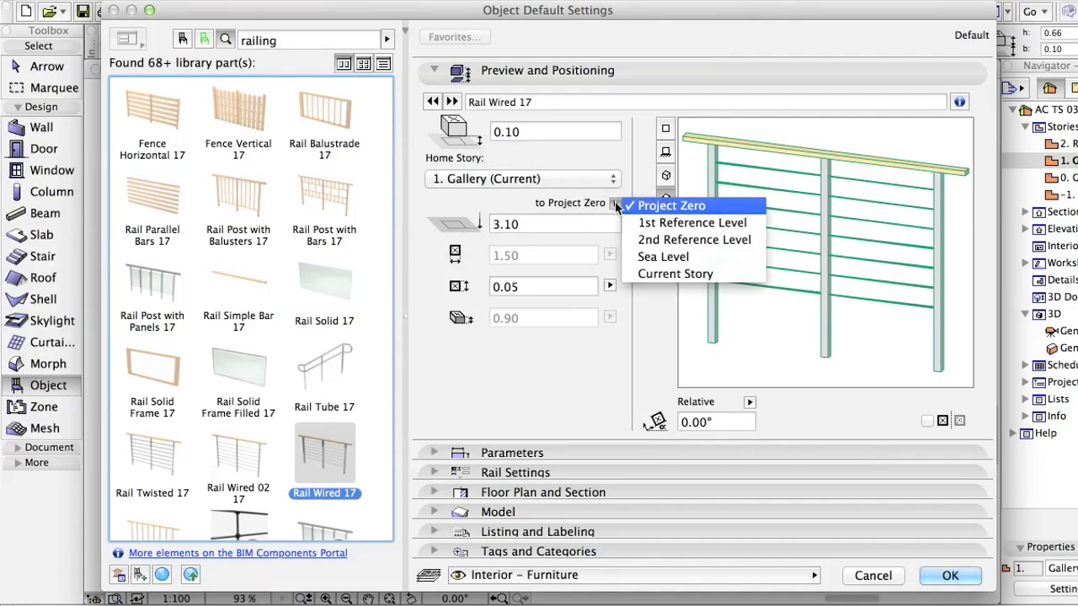
left_click(669, 274)
left_click(561, 222)
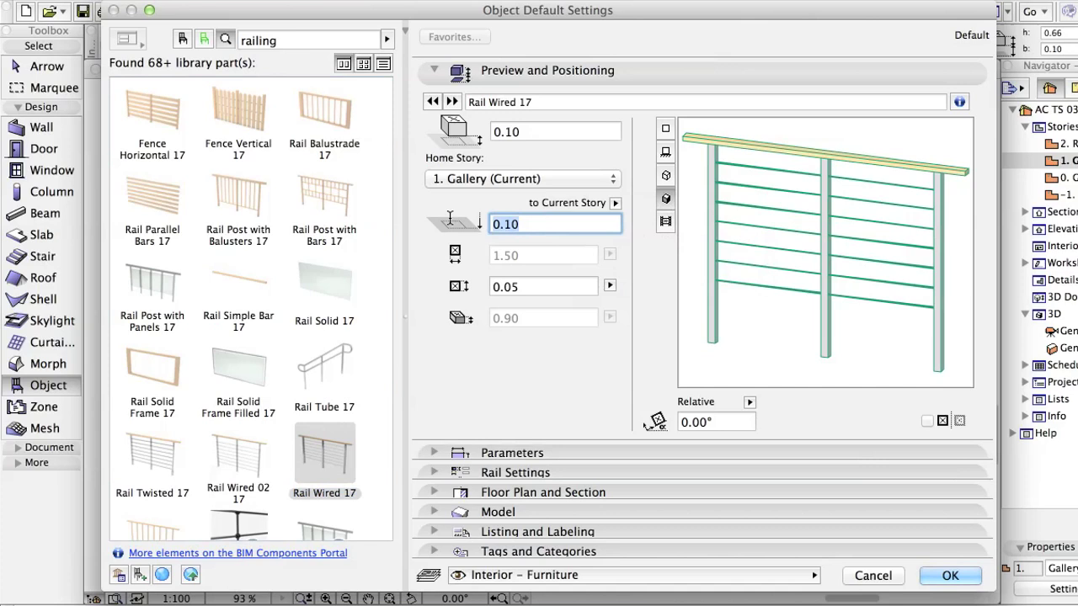
type("-0.15")
left_click(720, 423)
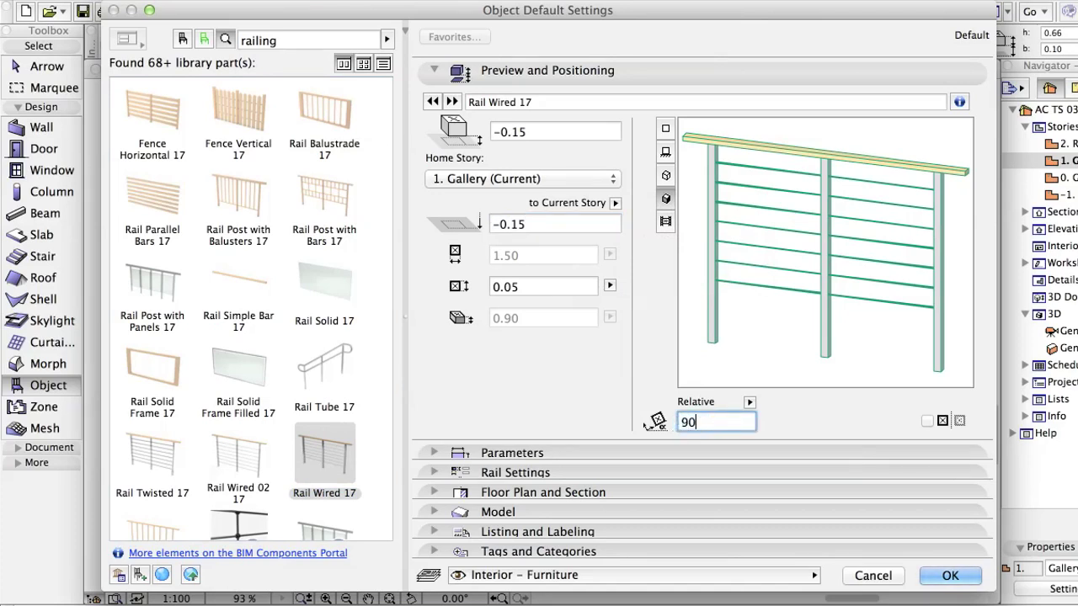
key("Return")
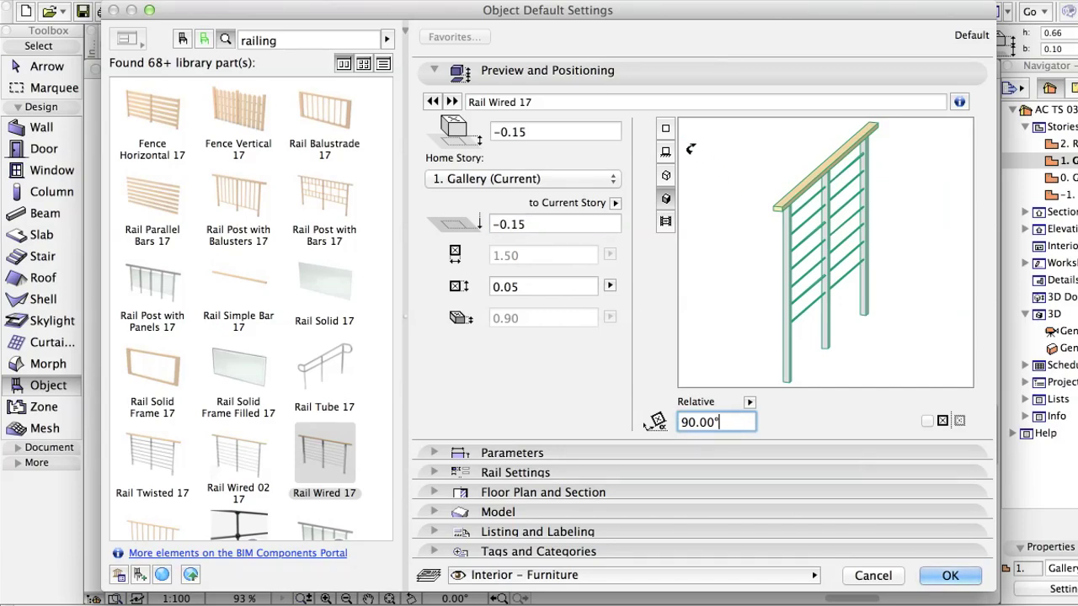
- Show the plan preview, keep 1. Gallery as home story, and collapse the positioning settings
left_click(665, 128)
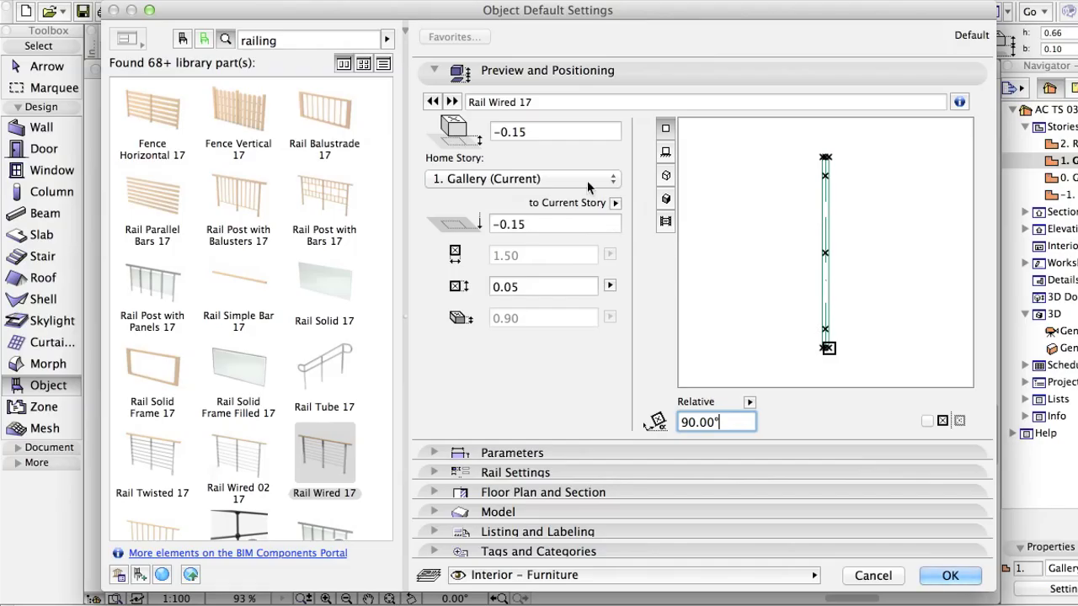
left_click(144, 139)
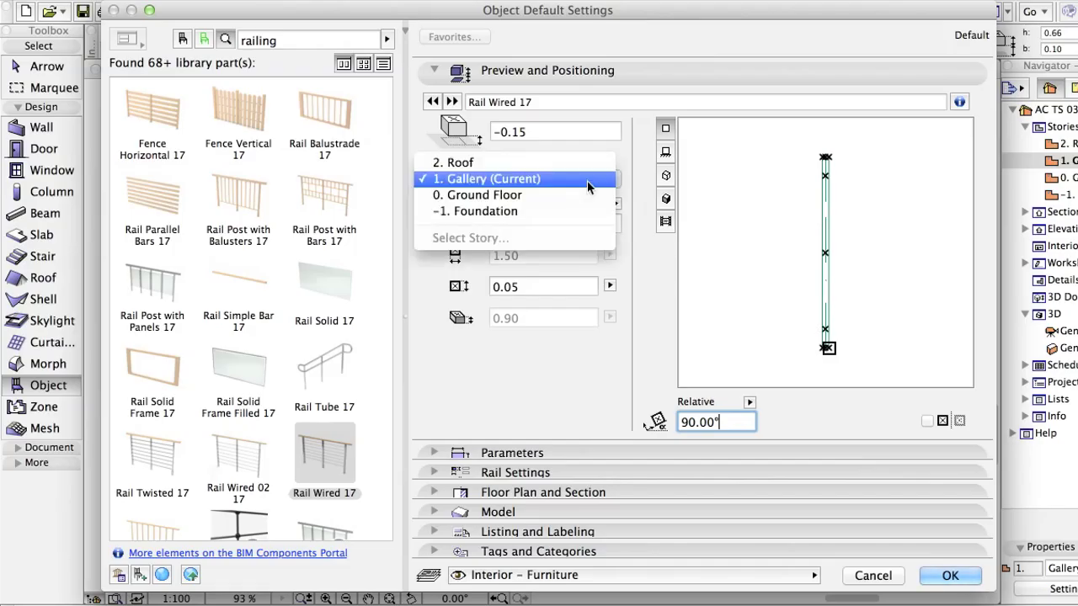
left_click(587, 180)
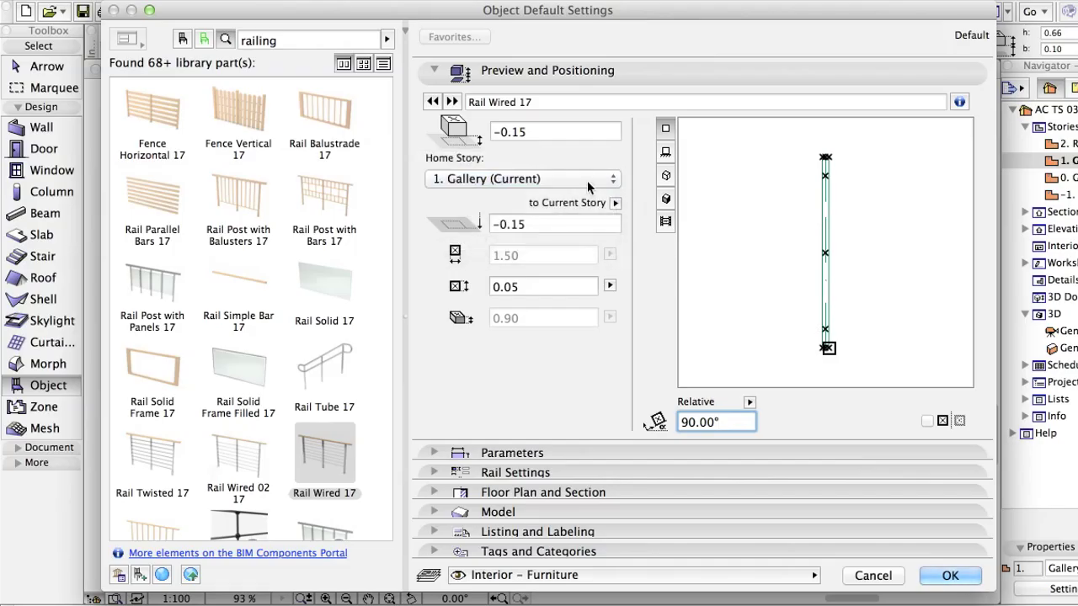
left_click(487, 75)
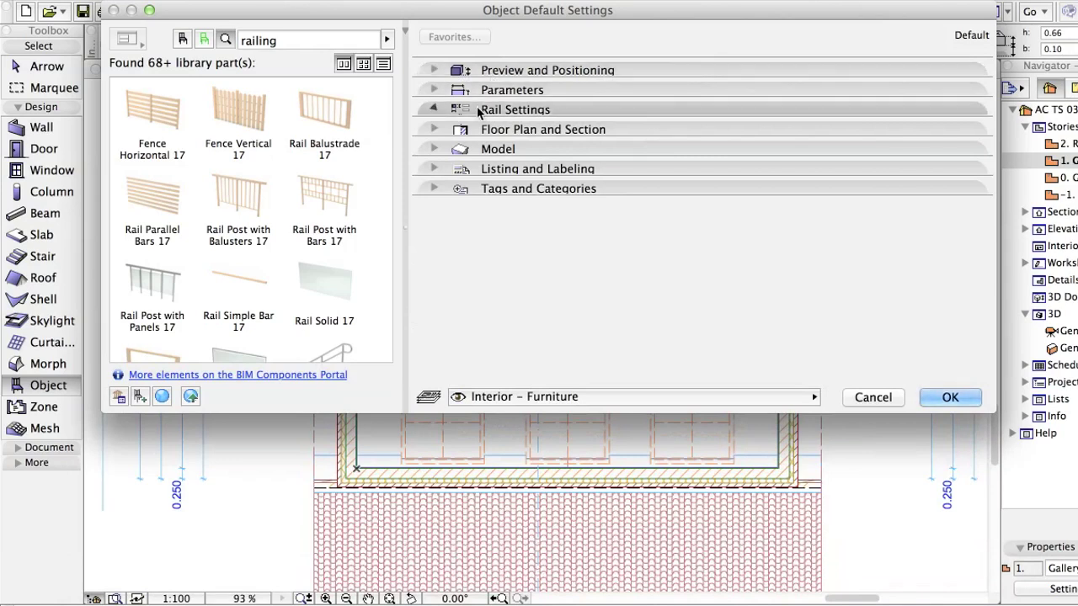
- Set the rail height to 0.95 and the lower gap to 0.20 in Rail Settings
left_click(479, 110)
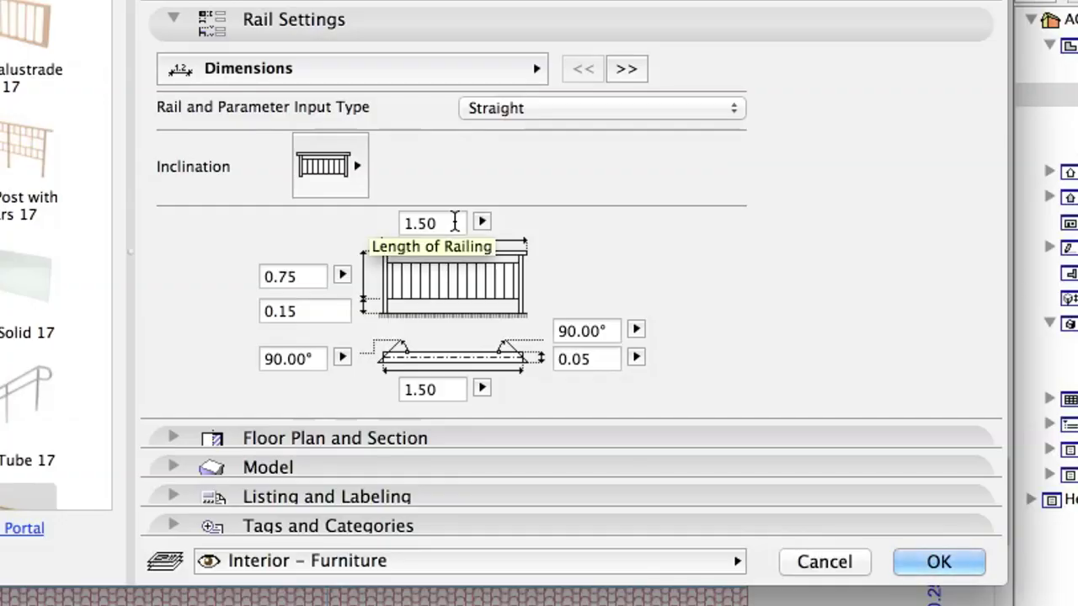
double_click(454, 221)
left_click(286, 276)
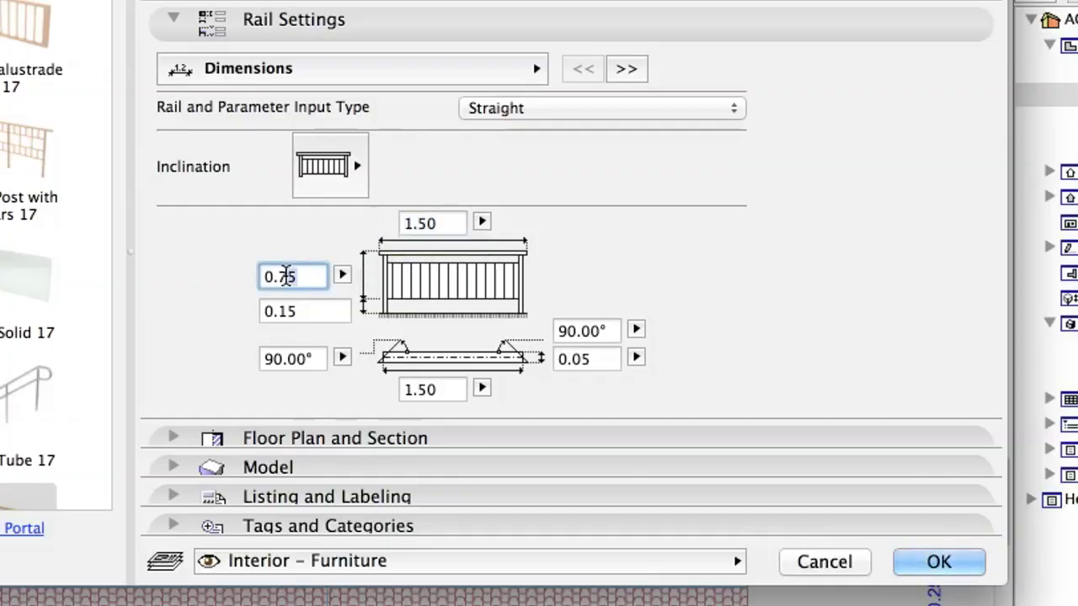
key("super+a")
type("0.95")
left_click(308, 311)
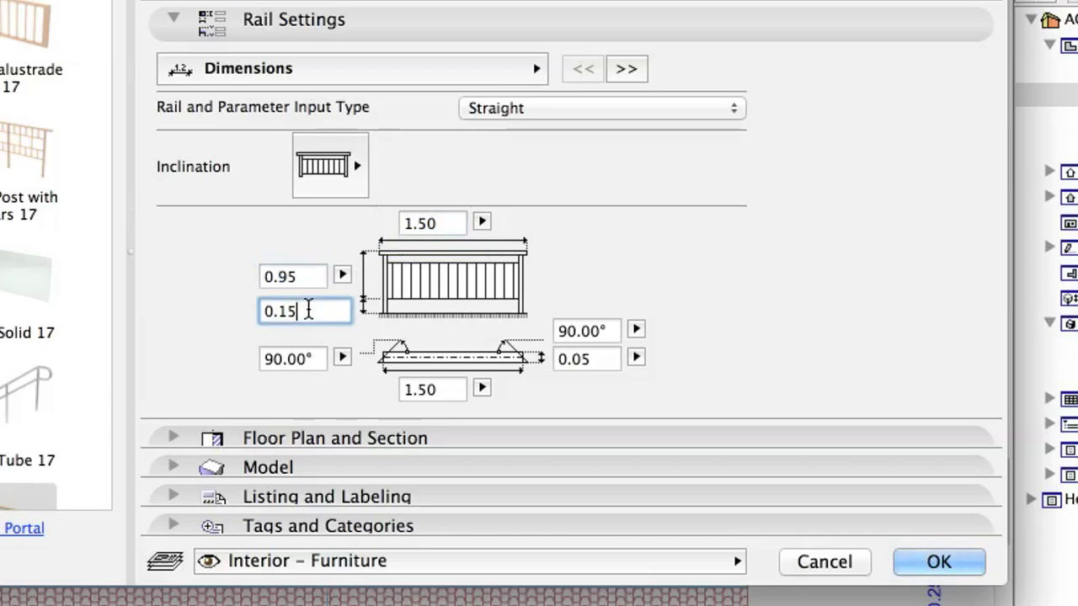
key("shift+Left")
key("shift+Left")
type("2")
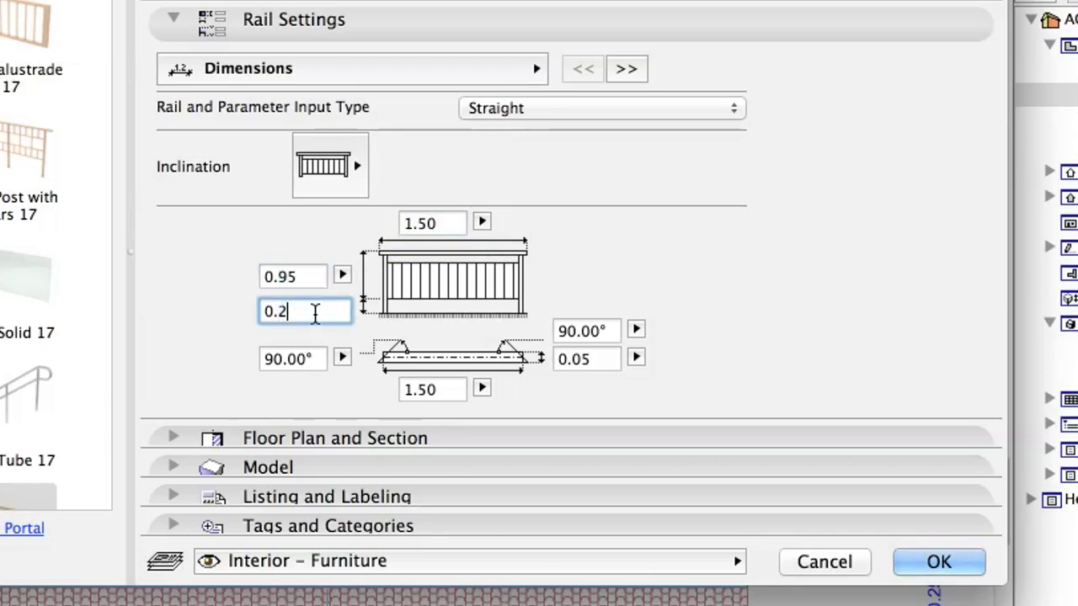
type("0")
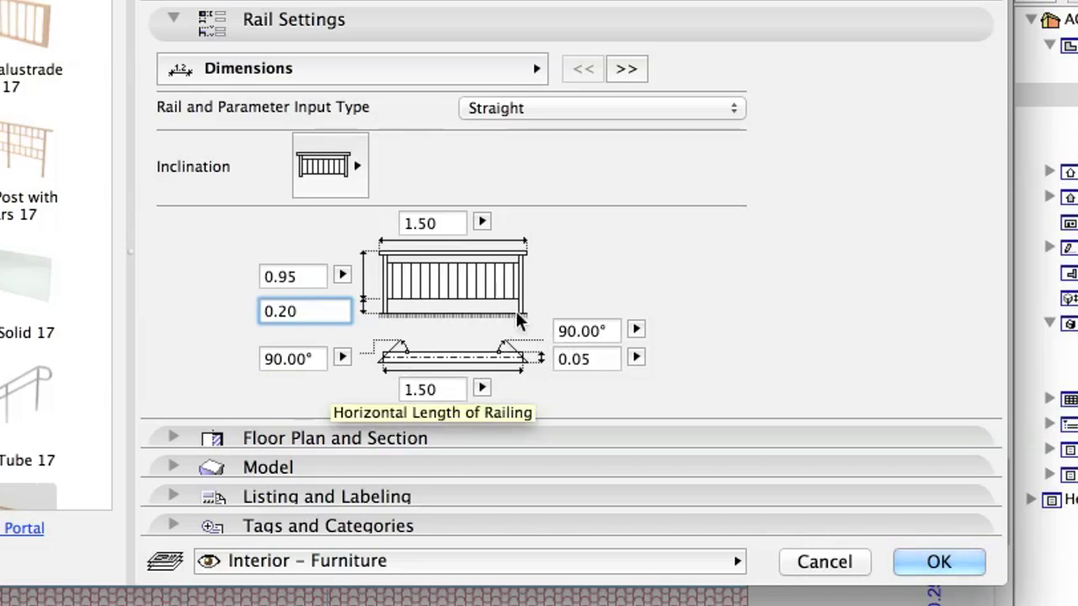
- Give the handrail a width of 0.10 and a height of 0.05
left_click(536, 70)
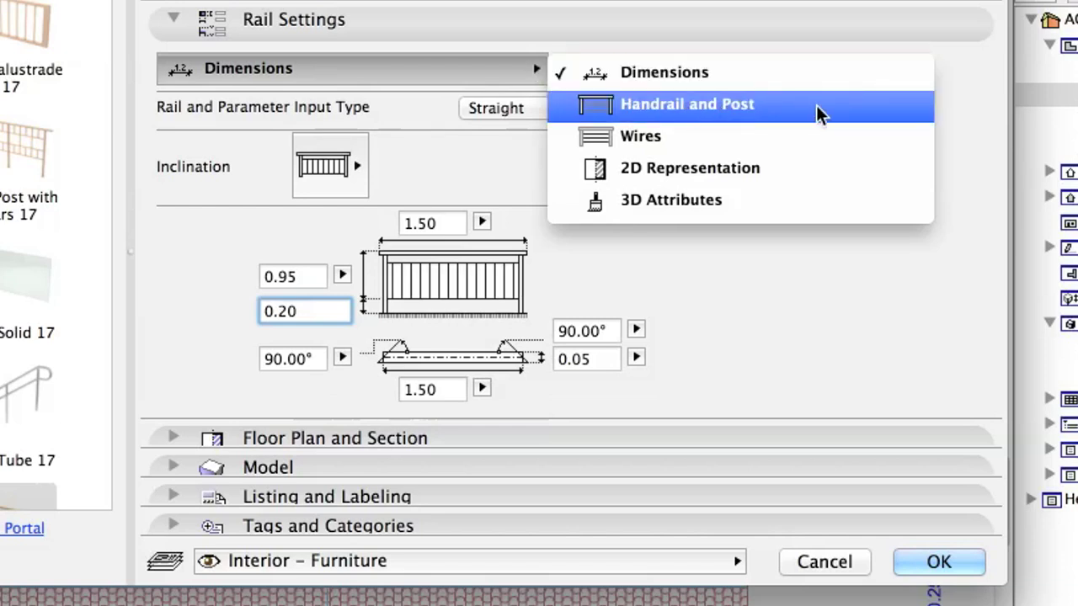
left_click(821, 116)
double_click(387, 168)
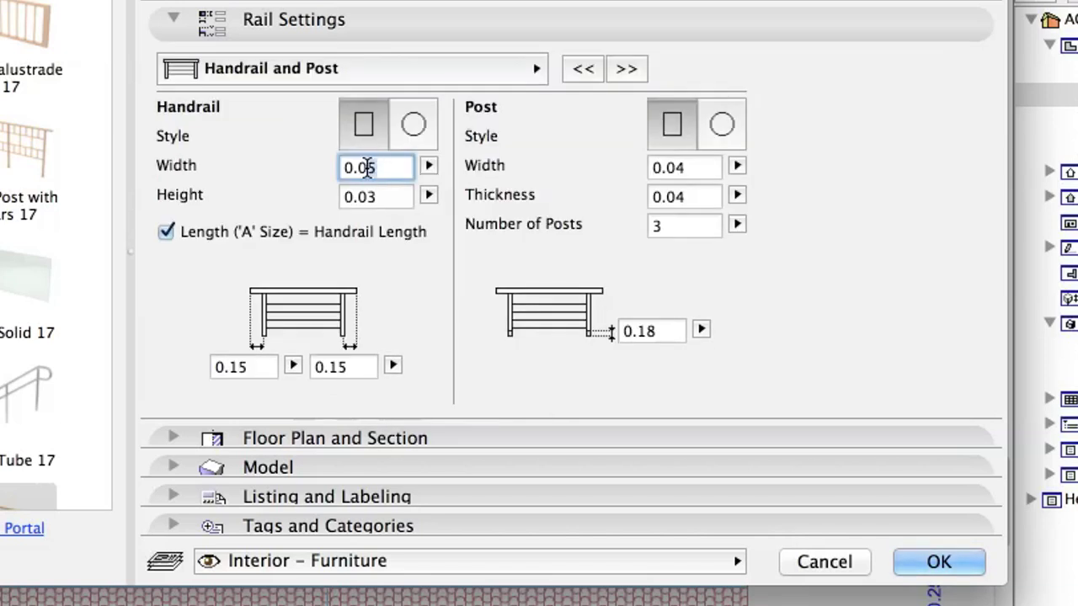
type("0.10")
left_click(374, 194)
key("BackSpace")
type("5")
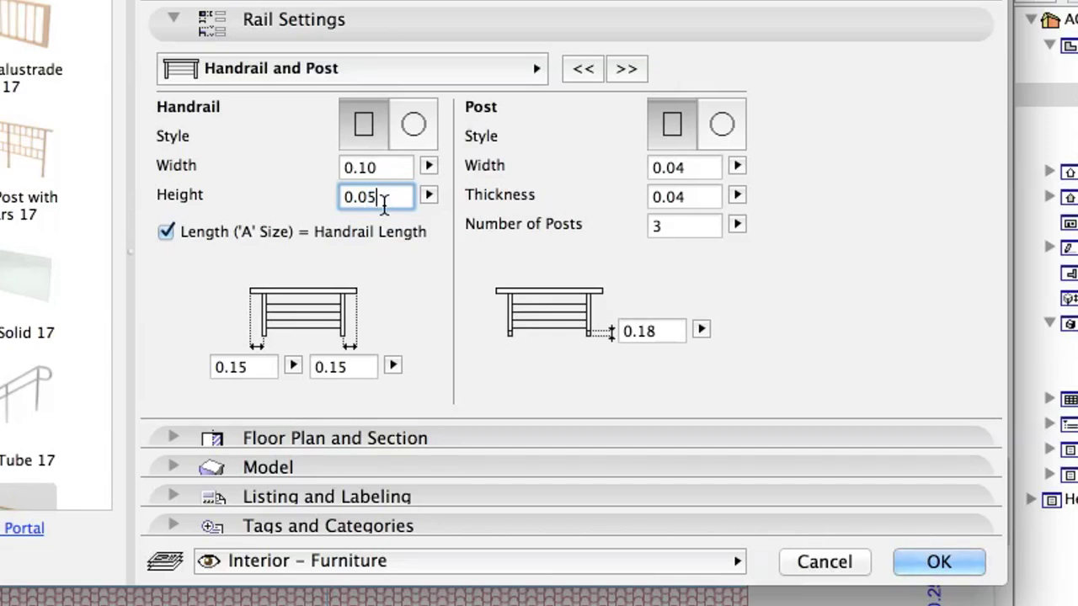
- Put the railing on layer Structural – Combined and confirm the settings
left_click(507, 563)
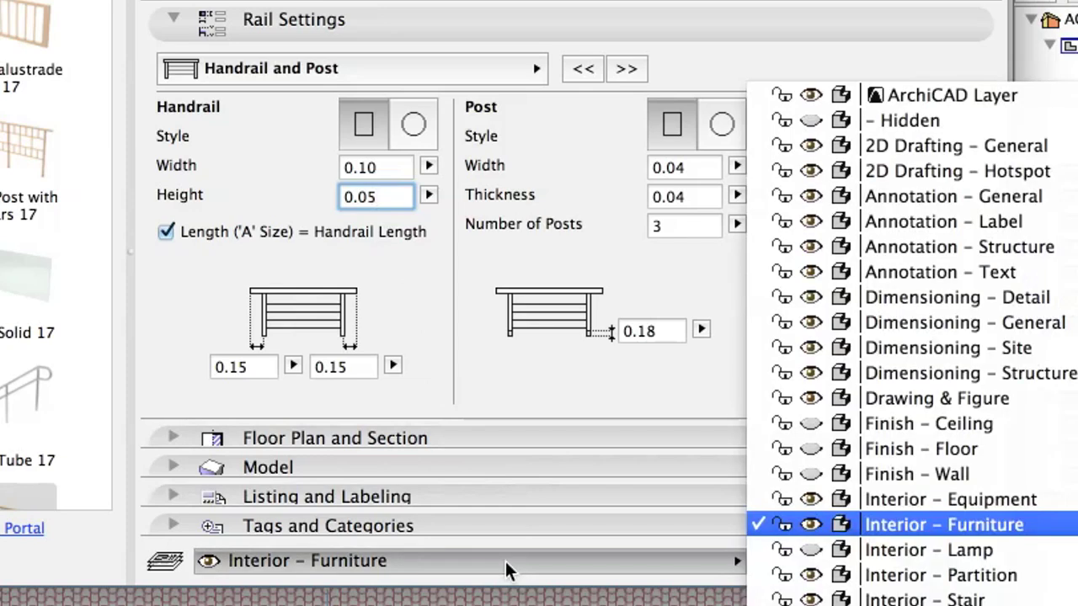
type("st")
key("Return")
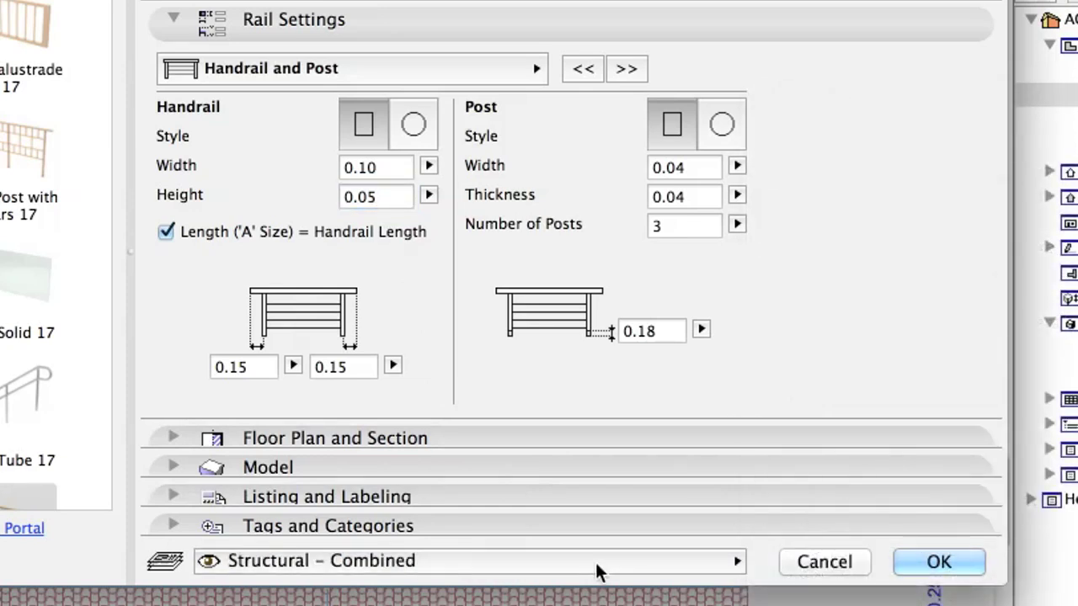
left_click(934, 571)
- Zoom to the roof edge and place a Rail Wired 17 railing from the slab edge to the curved roof edge
left_click(312, 102)
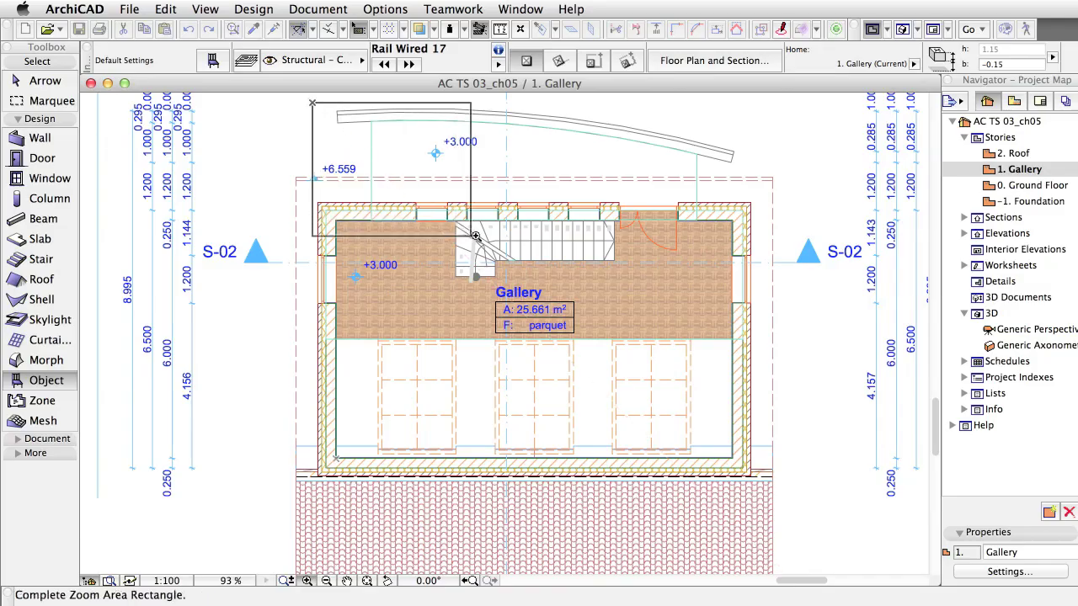
left_click(476, 236)
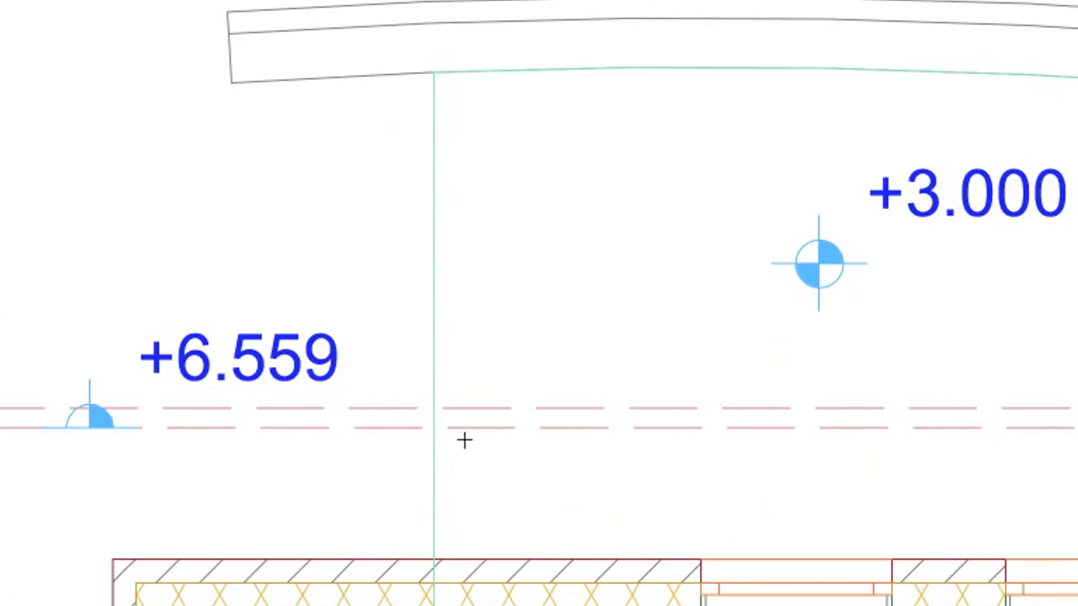
left_click(434, 557)
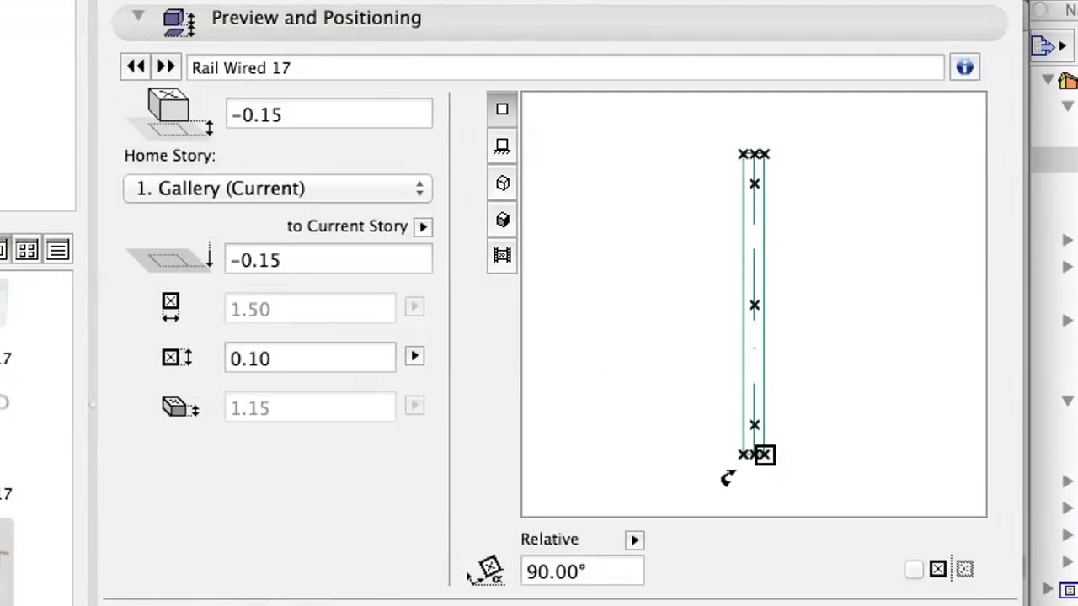
left_click(744, 454)
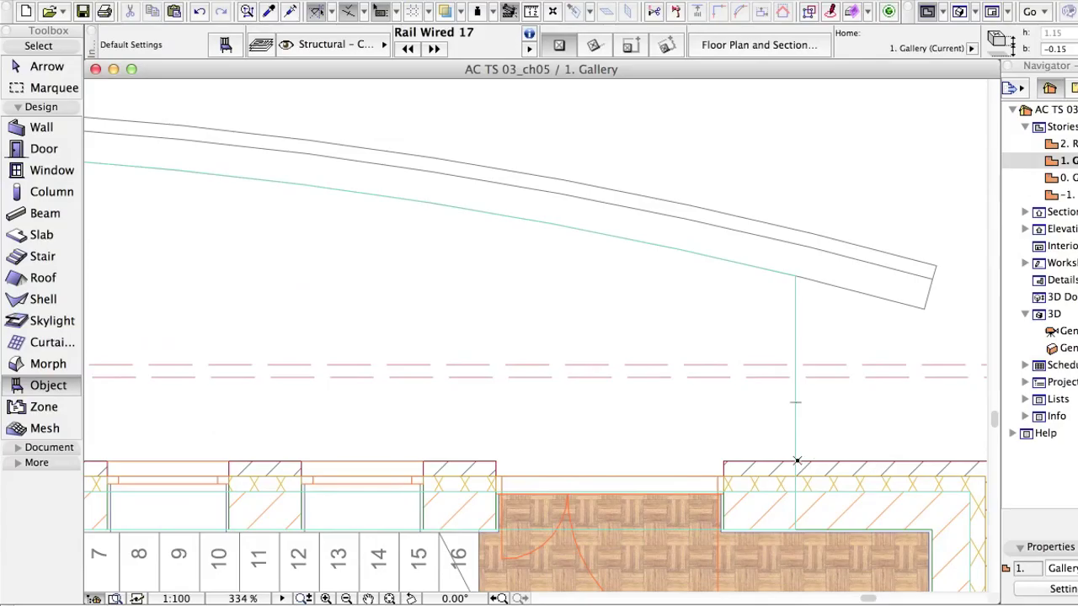
left_click(796, 461)
left_click(798, 459, "shift")
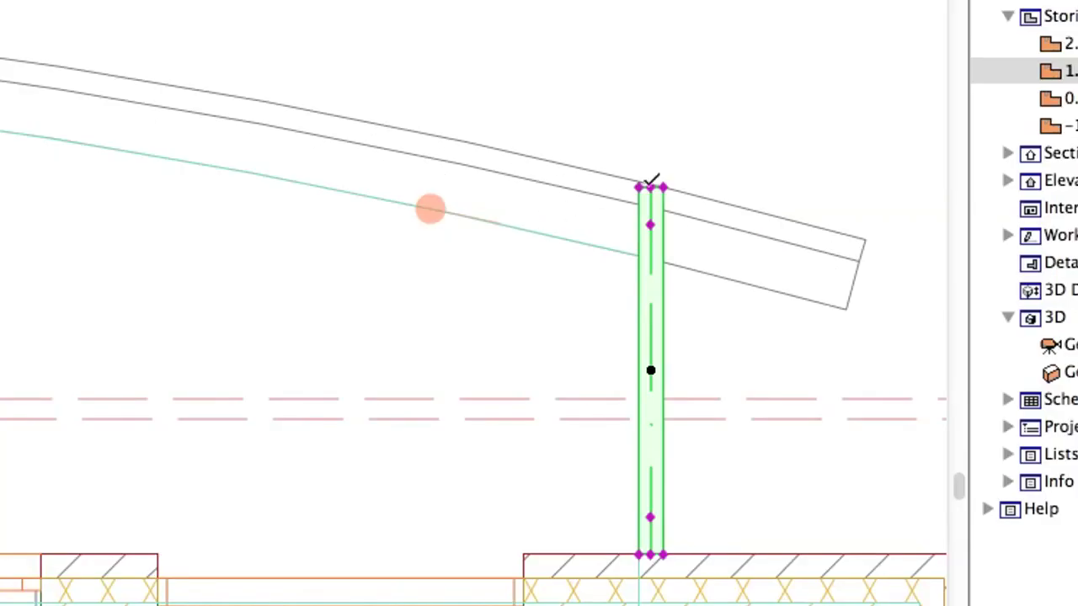
- Move the railing's top node onto the curved beam edge
left_click(651, 183)
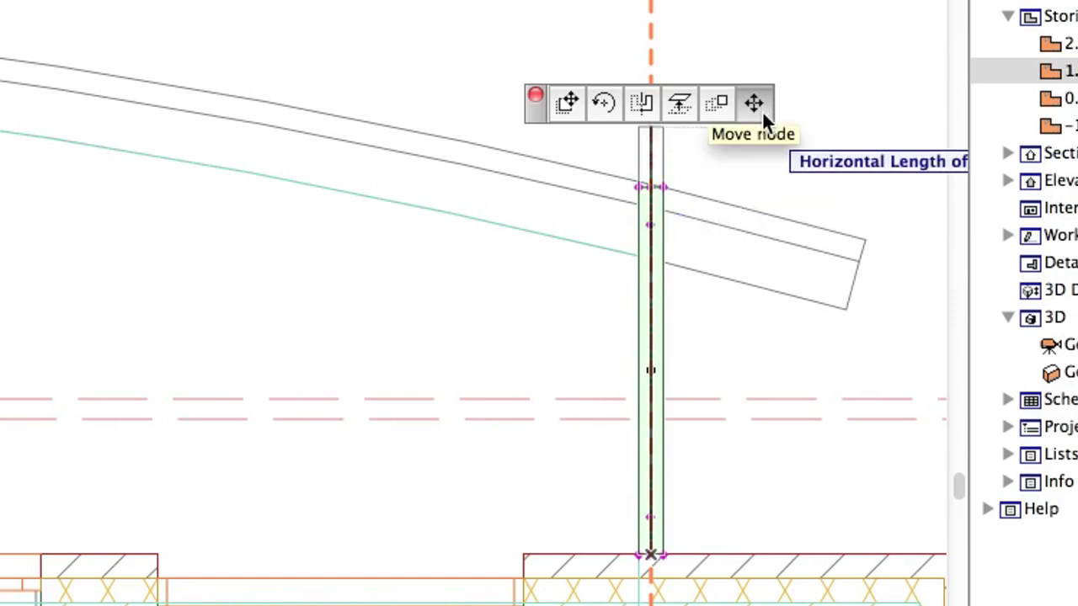
left_click(762, 114)
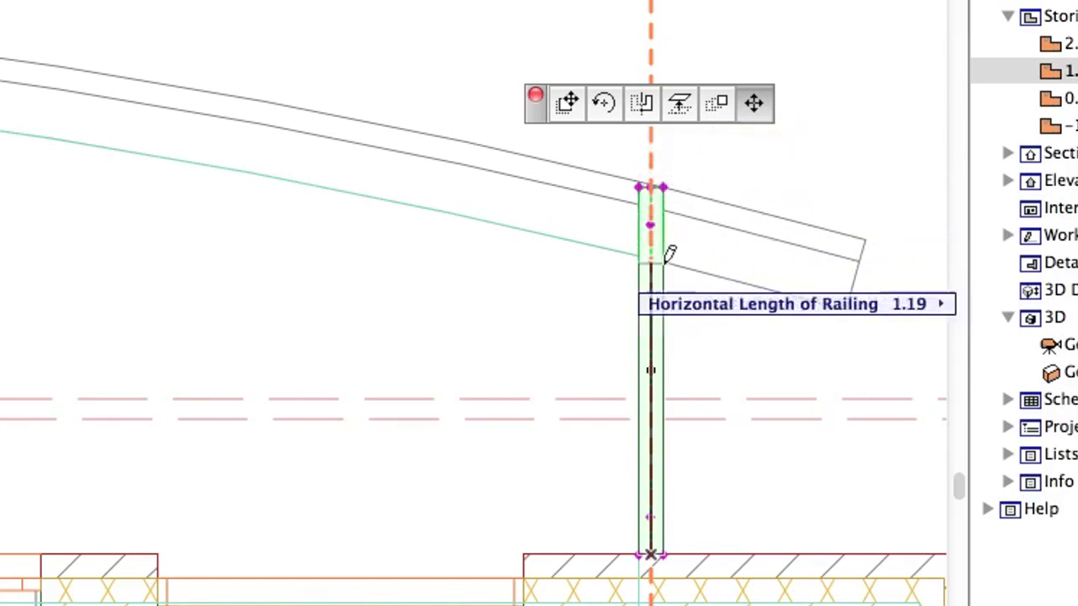
left_click(659, 251)
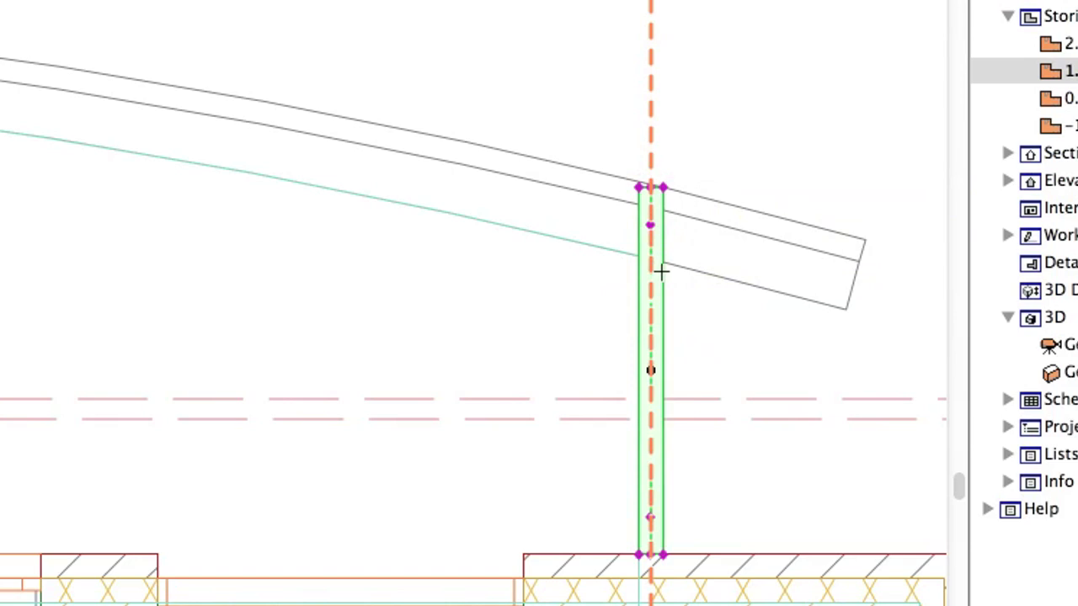
key("Escape")
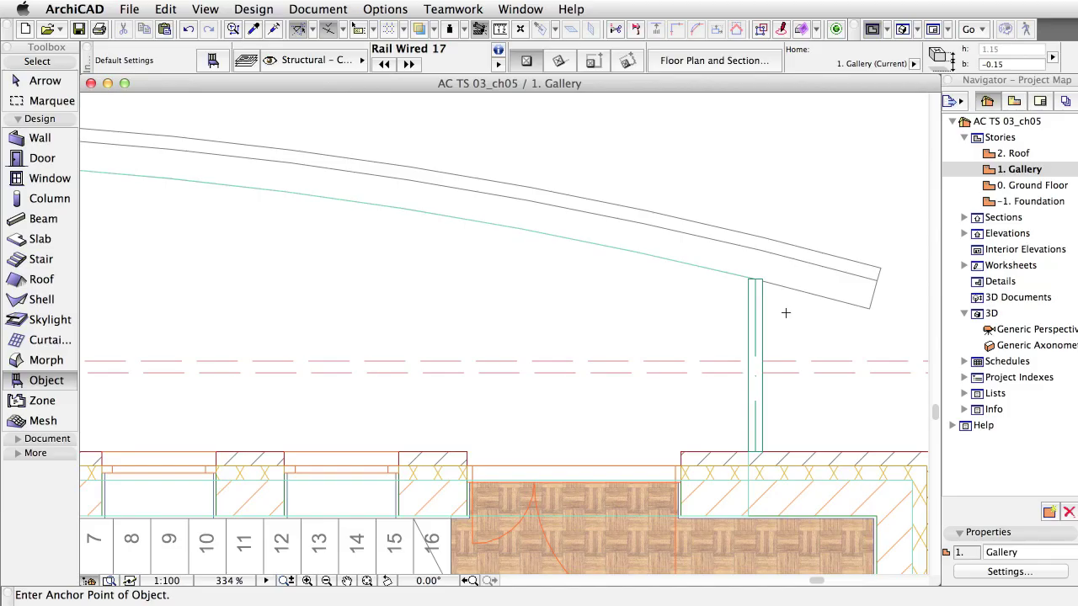
- Stretch the railing near the +6.559 marker up to the beam edge
left_click_drag(814, 580, 787, 580)
left_click(498, 241)
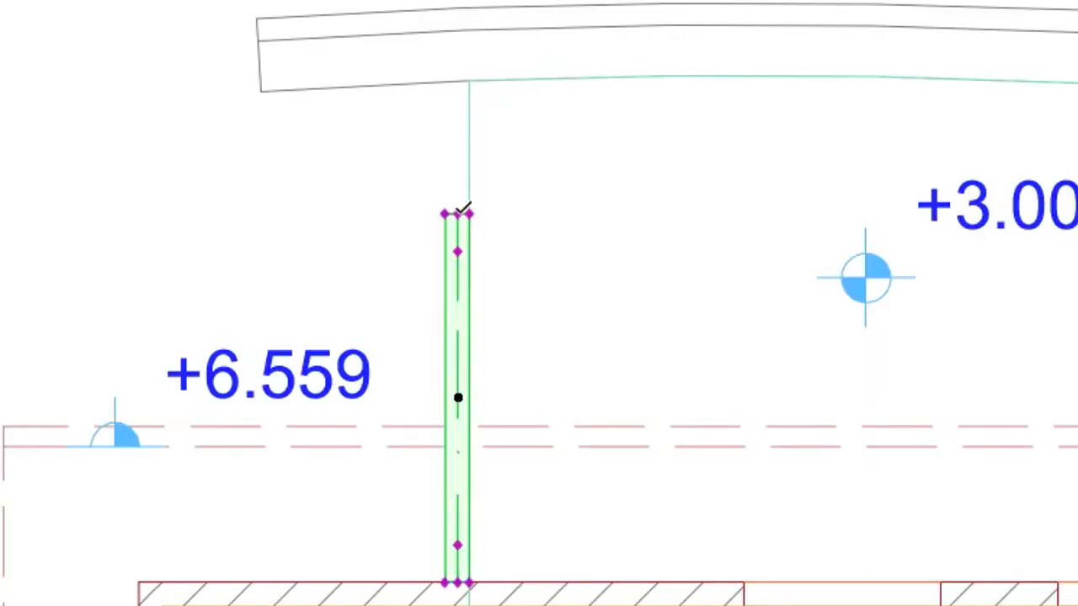
left_click(460, 216)
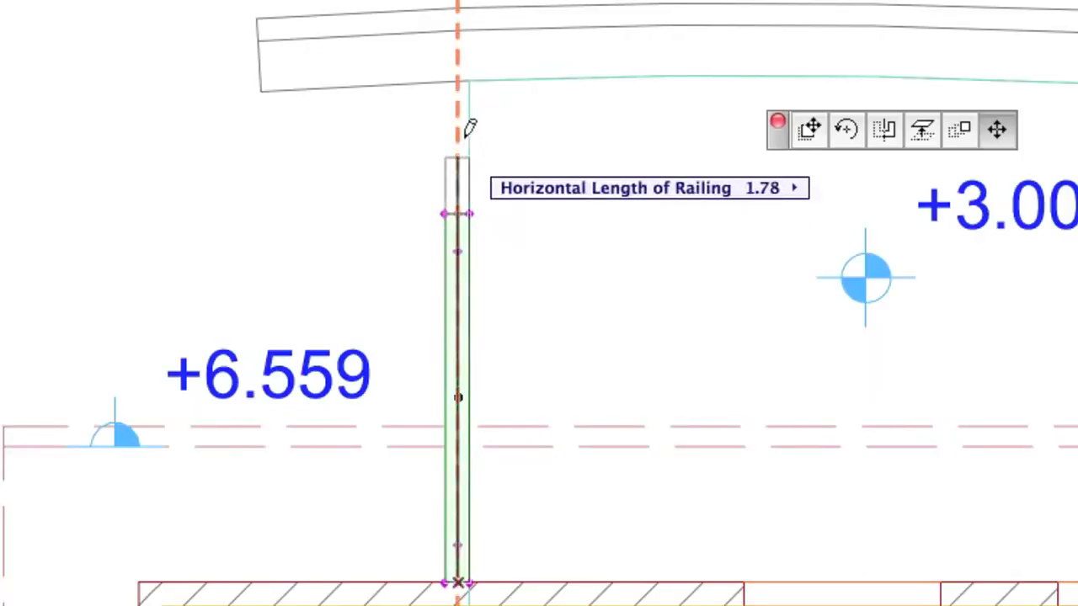
left_click(477, 77)
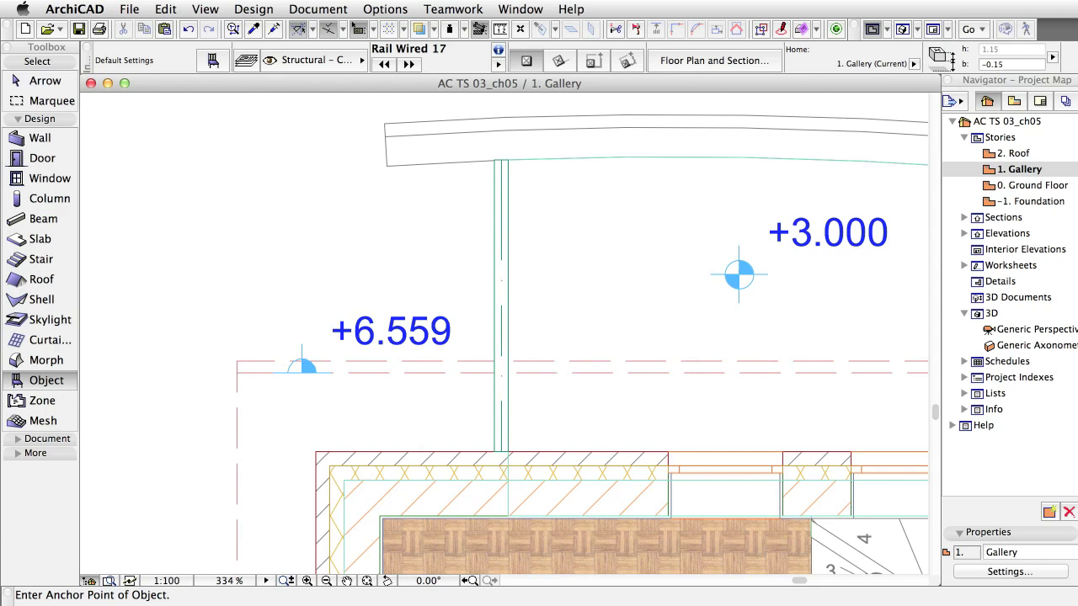
- Open the 3D view and select the wired railing at the gallery edge
left_click(905, 32)
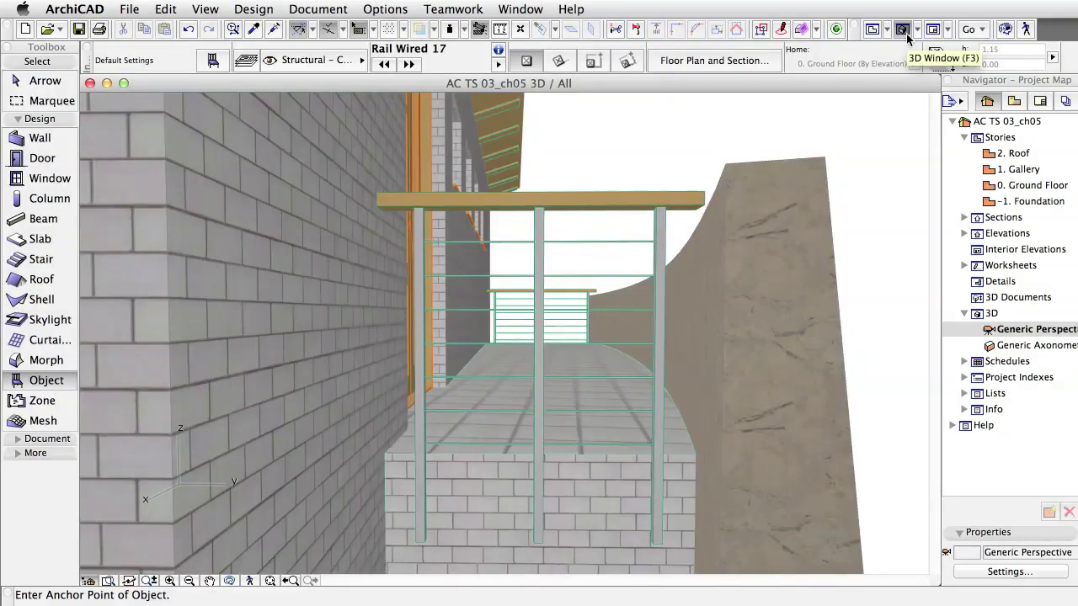
left_click(703, 198, "shift")
left_click(704, 197, "shift")
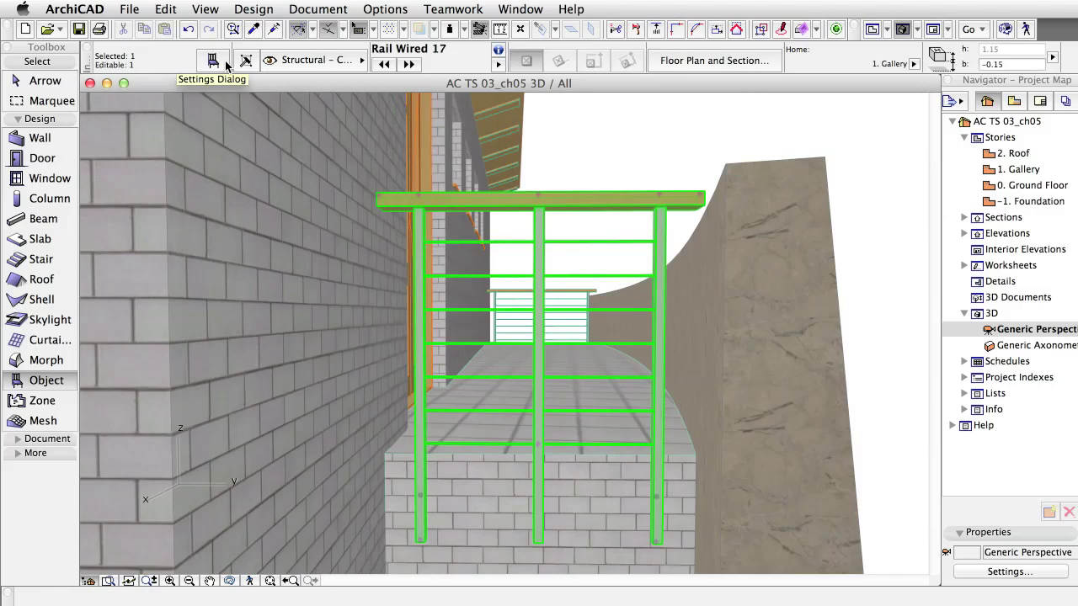
- Set the railing's Number of Posts to 2 in its settings
left_click(213, 60)
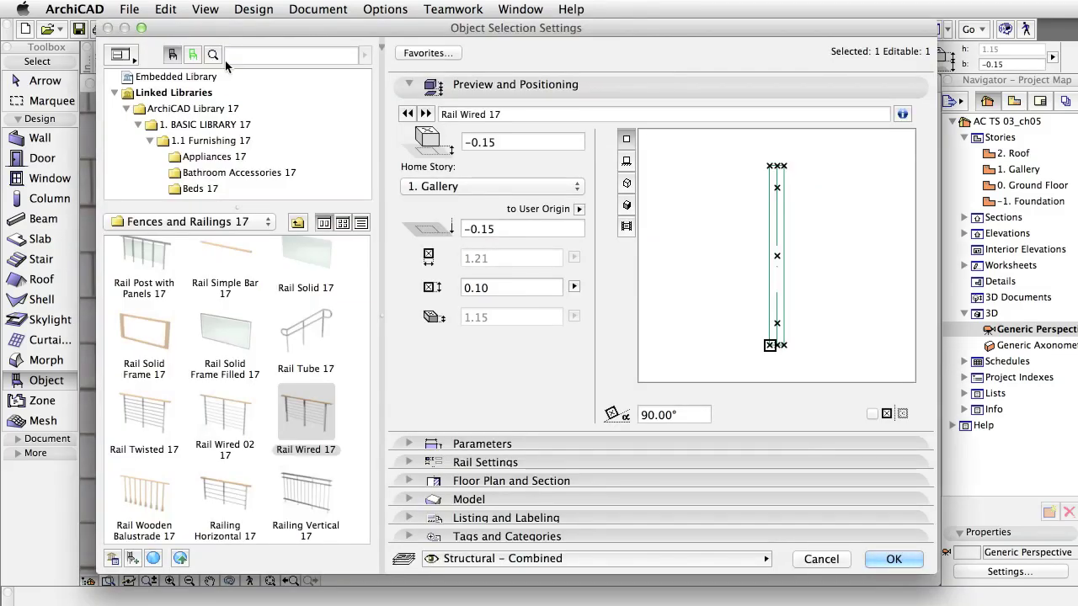
left_click(468, 84)
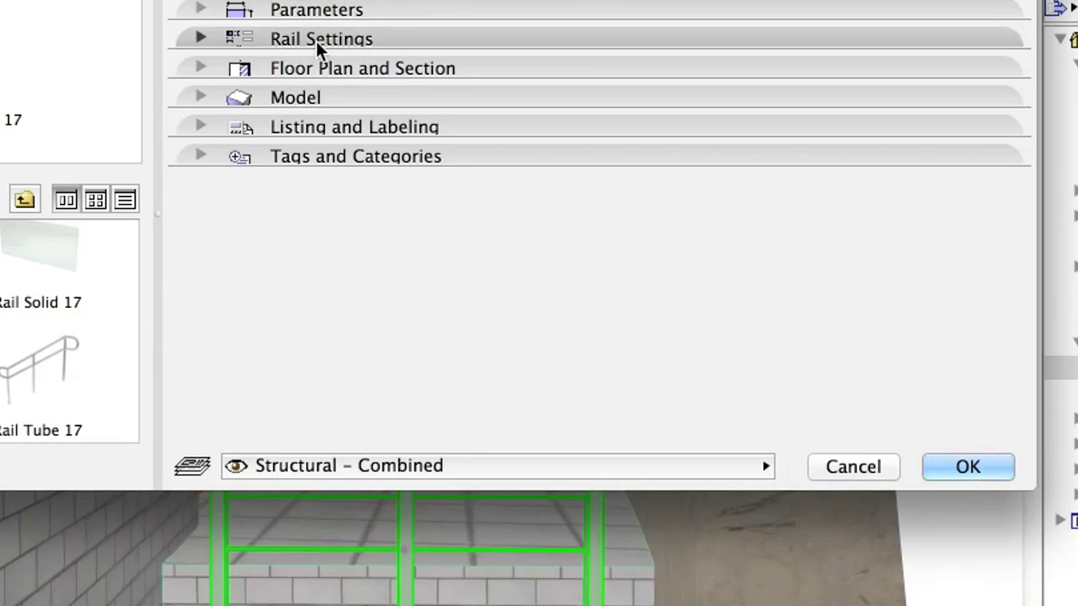
left_click(482, 122)
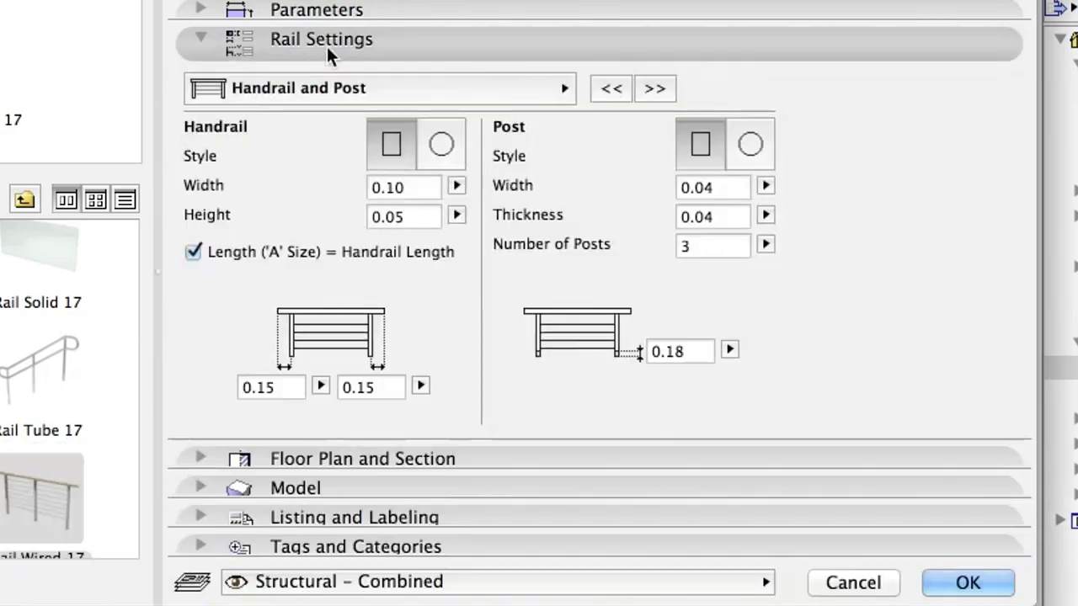
left_click(707, 246)
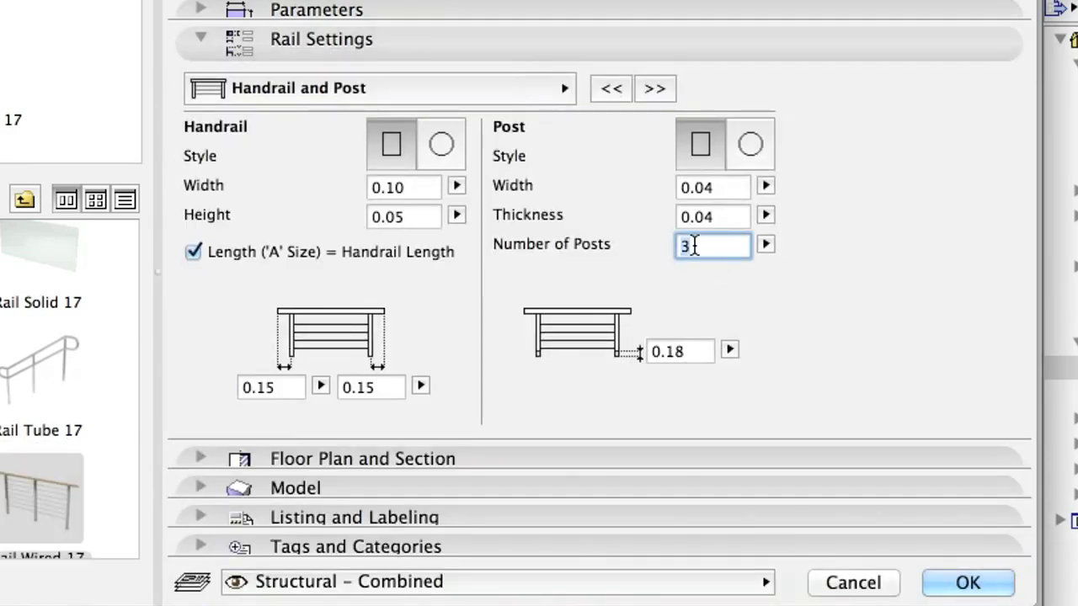
type("2")
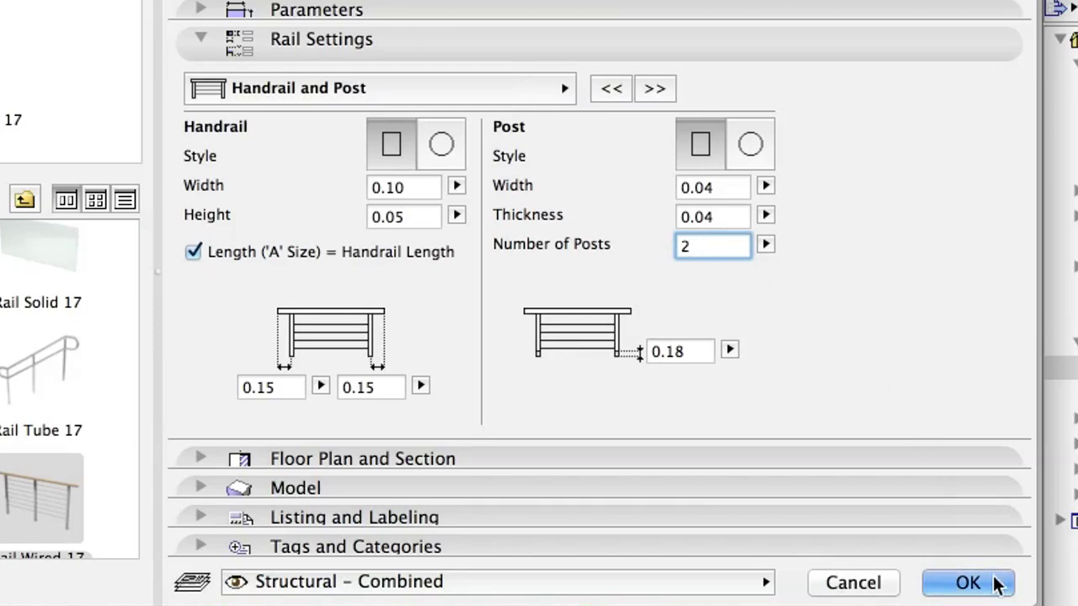
left_click(967, 583)
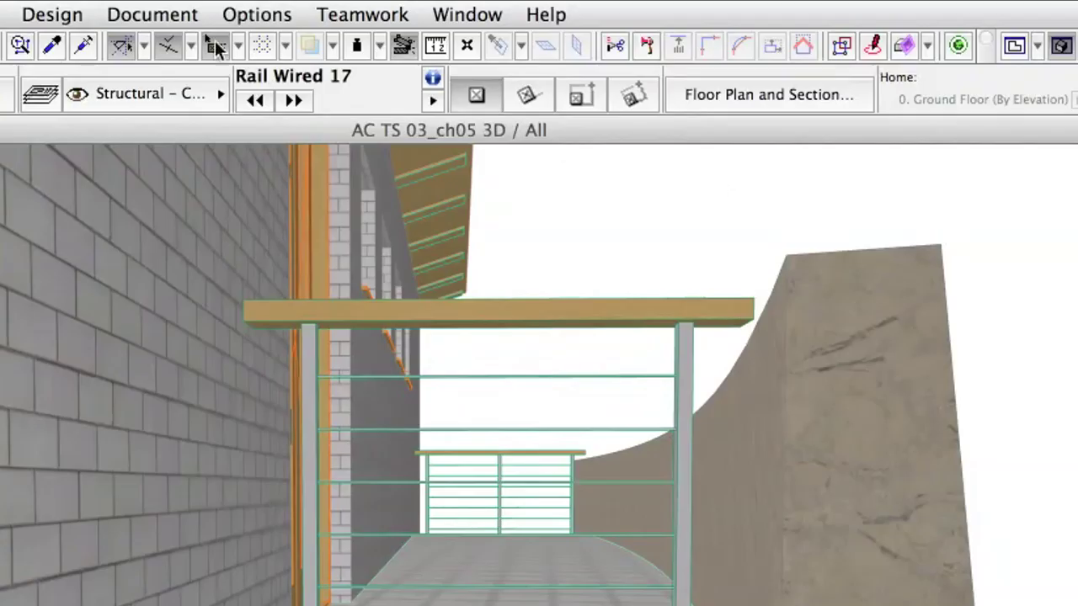
- In the Profile Manager, create a new custom profile named 'Gallery railing'
left_click(398, 10)
mouse_move(401, 30)
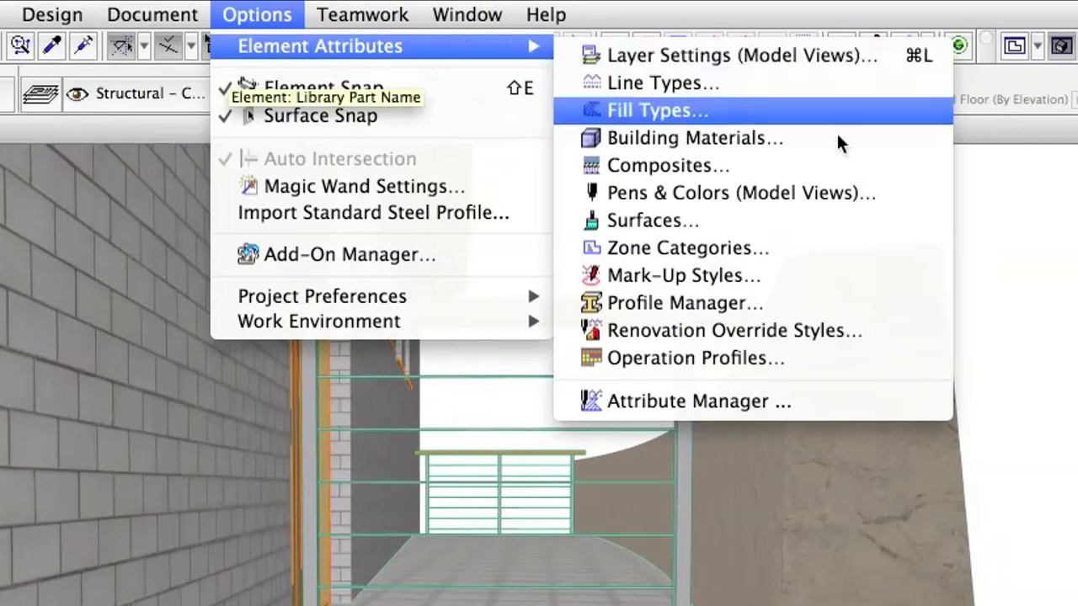
left_click(893, 309)
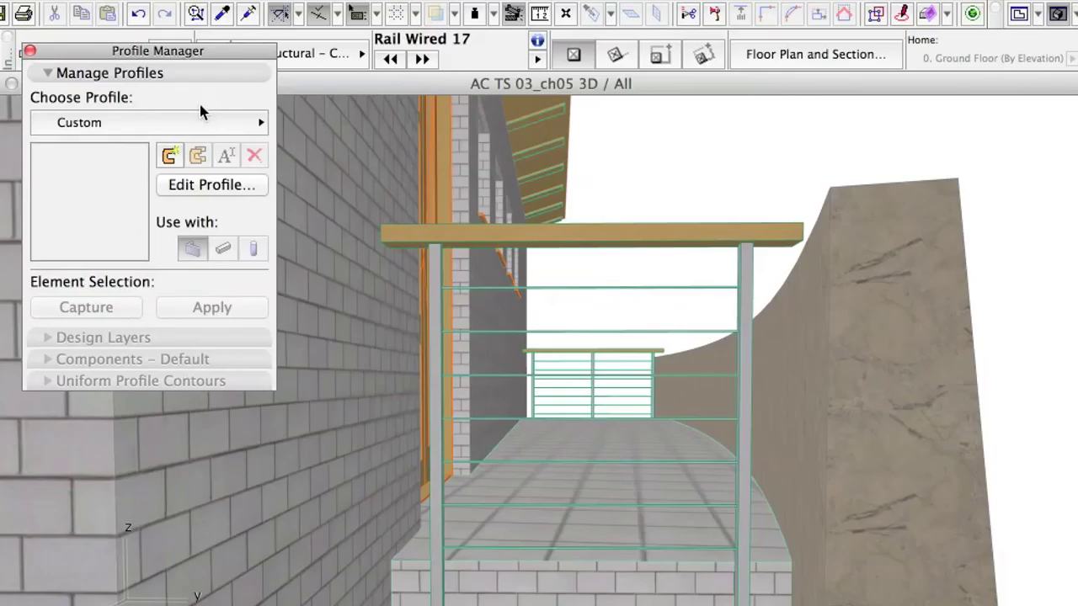
left_click(210, 123)
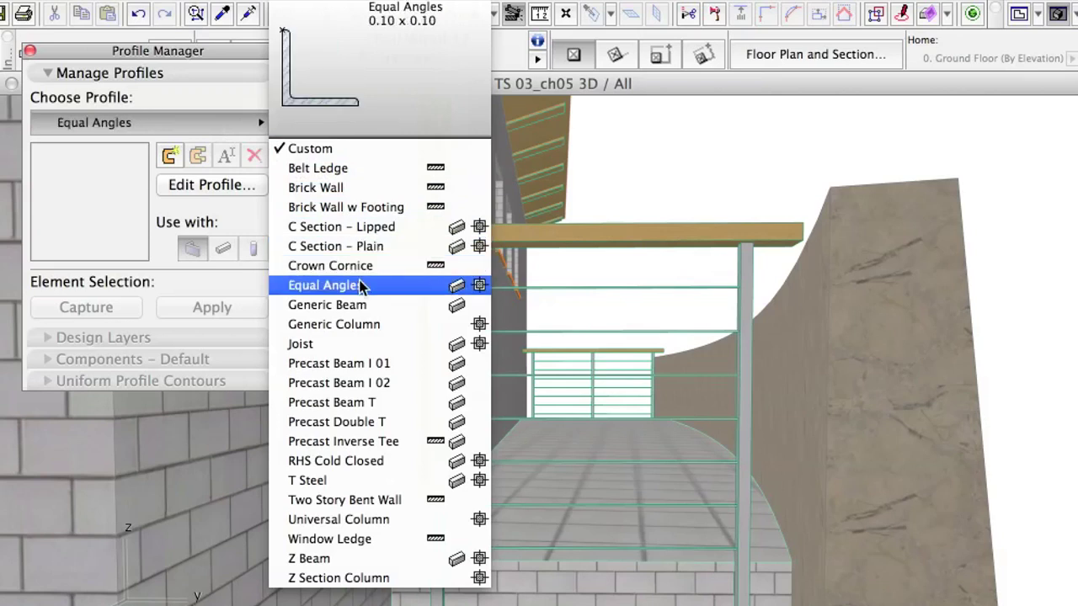
left_click(175, 158)
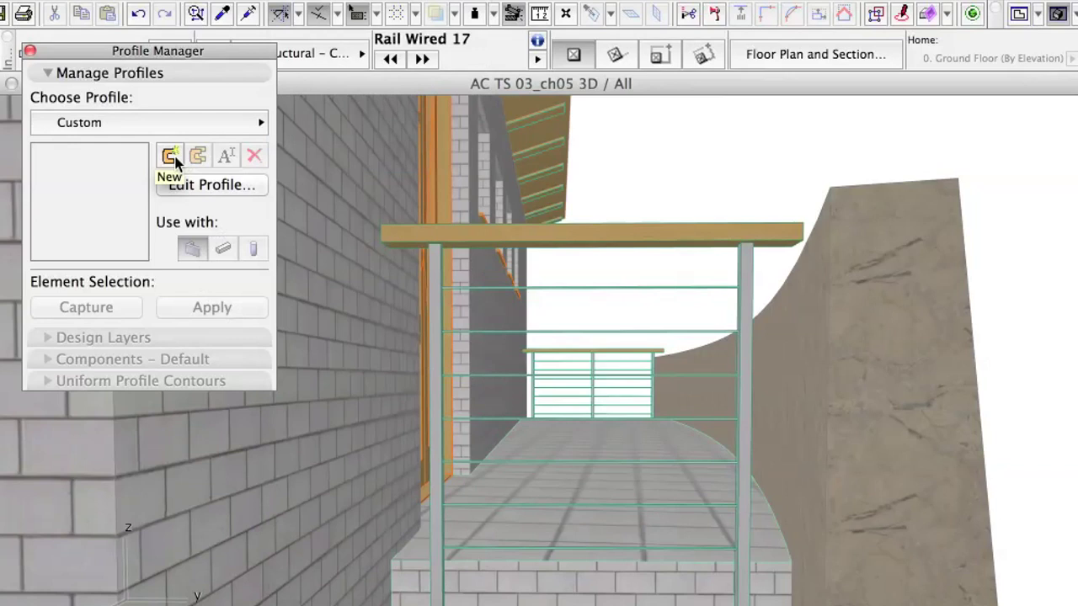
left_click(169, 157)
type("Ga")
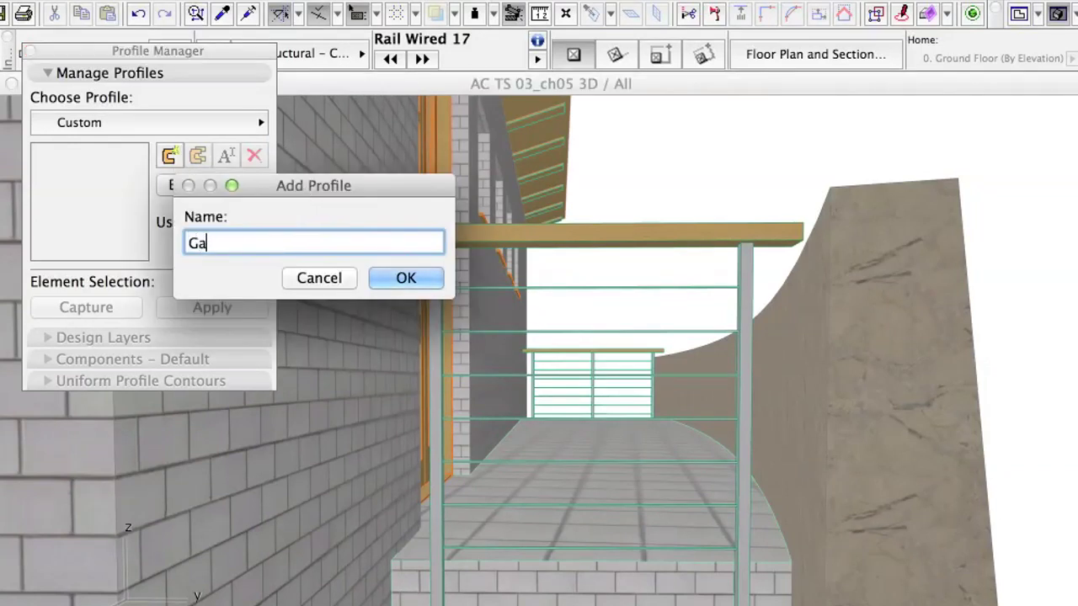
type("llery railing")
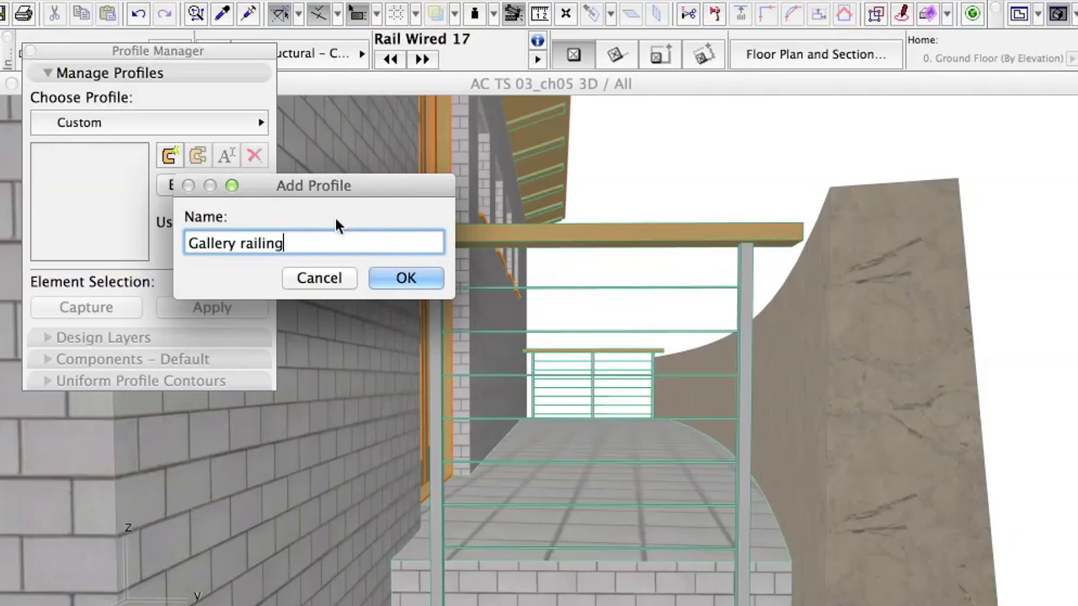
left_click(406, 278)
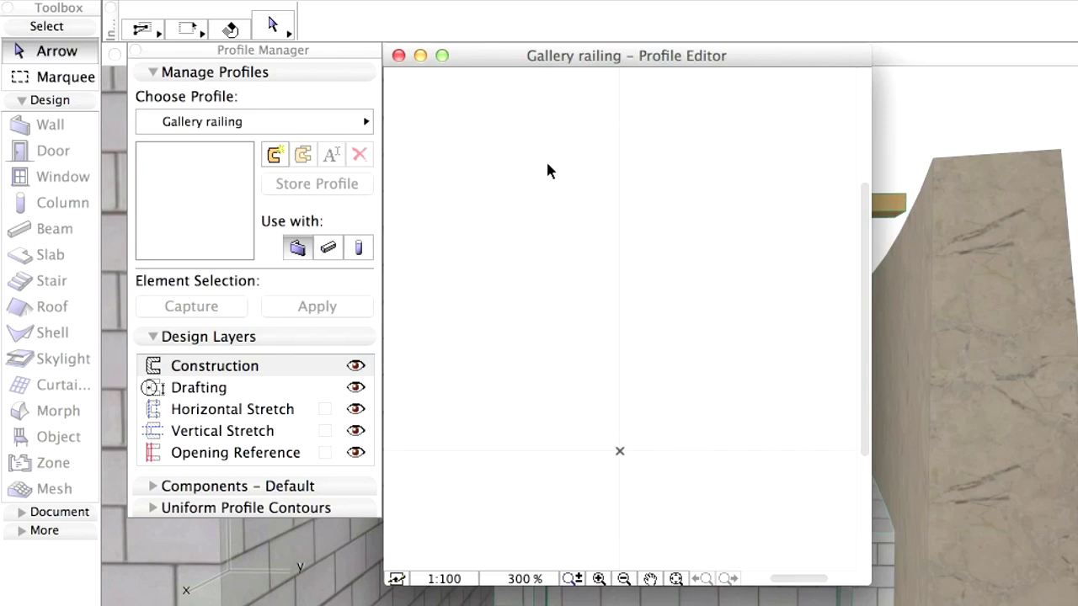
- Select the Fill tool from the Document group and set its default pattern to Timber – Floor
left_click(21, 99)
left_click(21, 119)
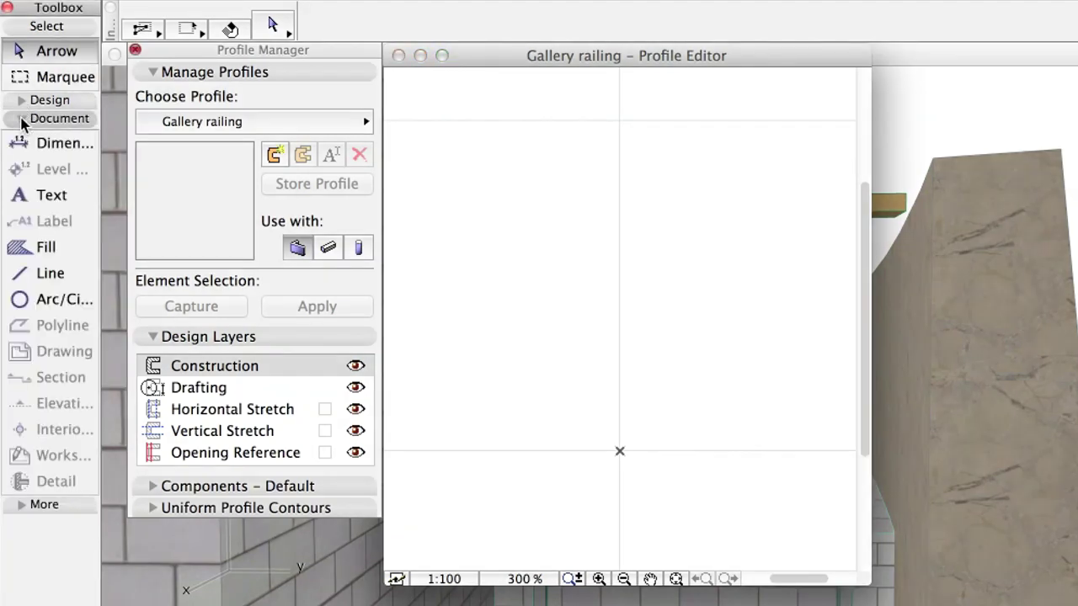
left_click(67, 245)
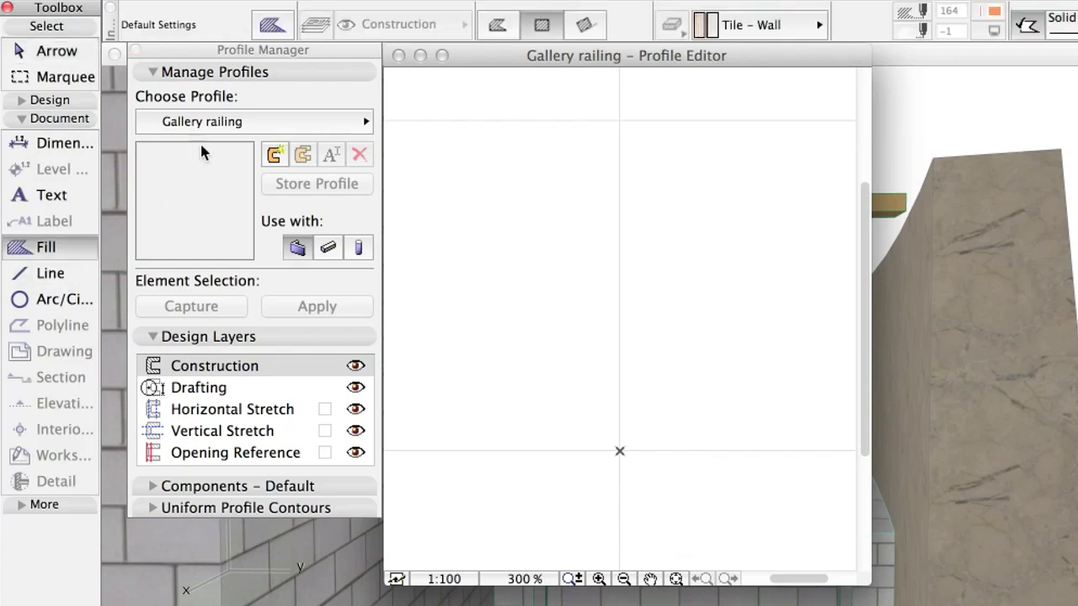
left_click(285, 34)
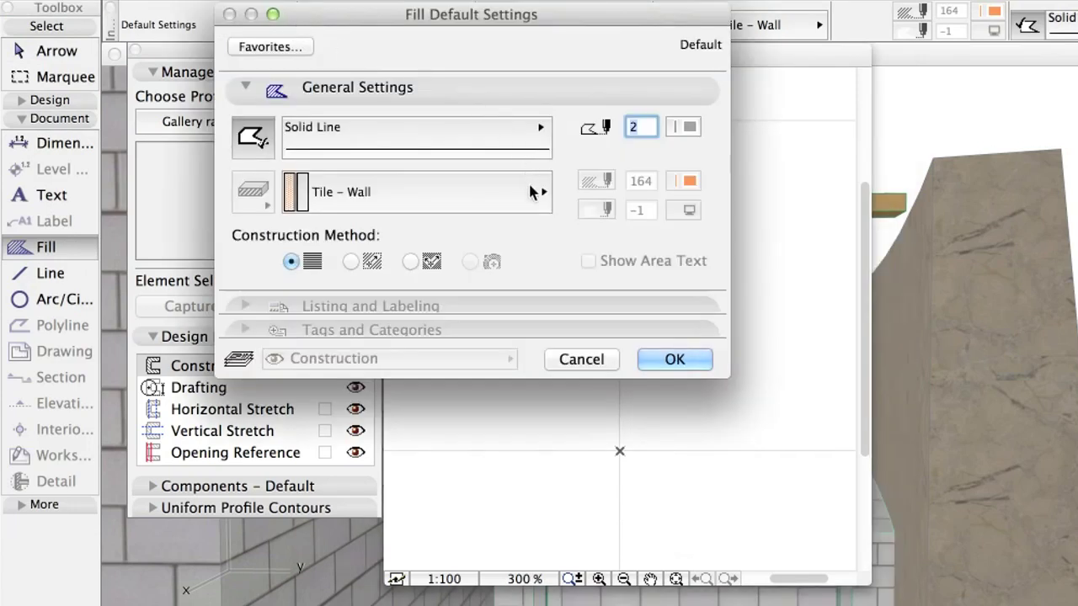
left_click(529, 192)
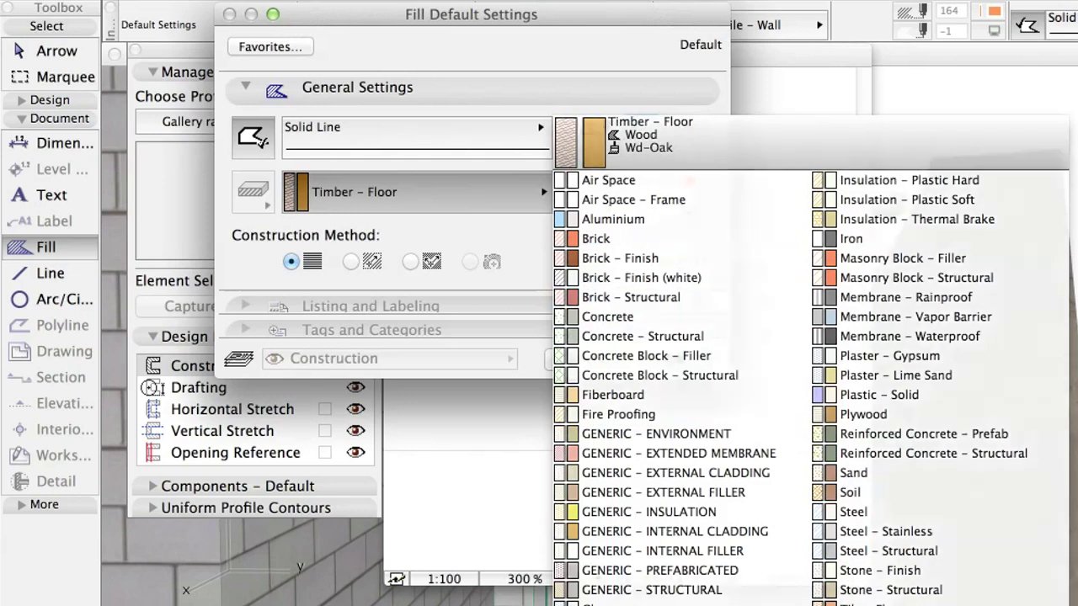
left_click(439, 207)
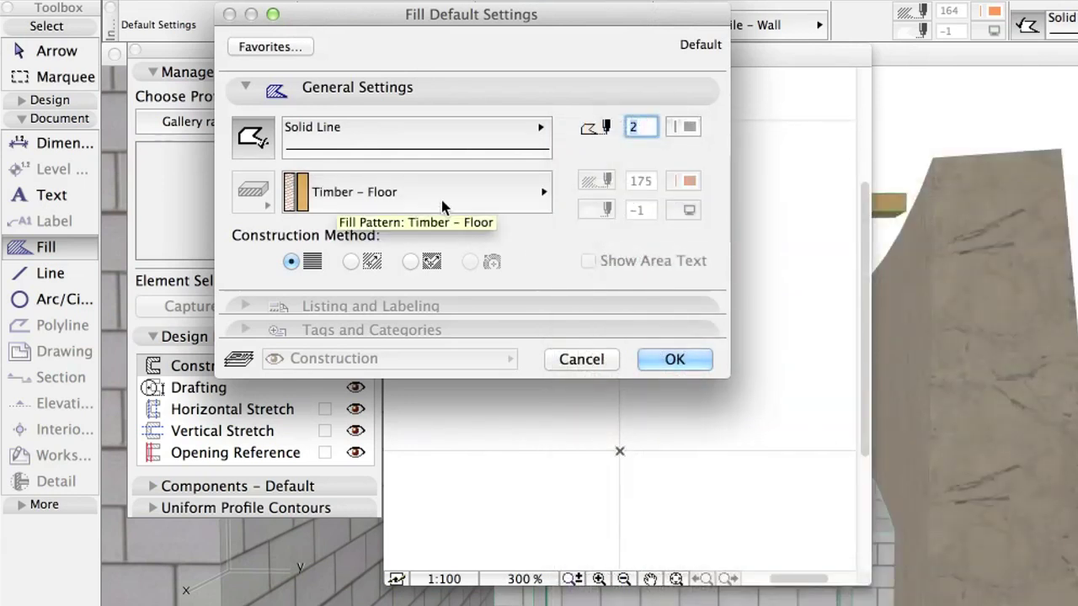
left_click(676, 362)
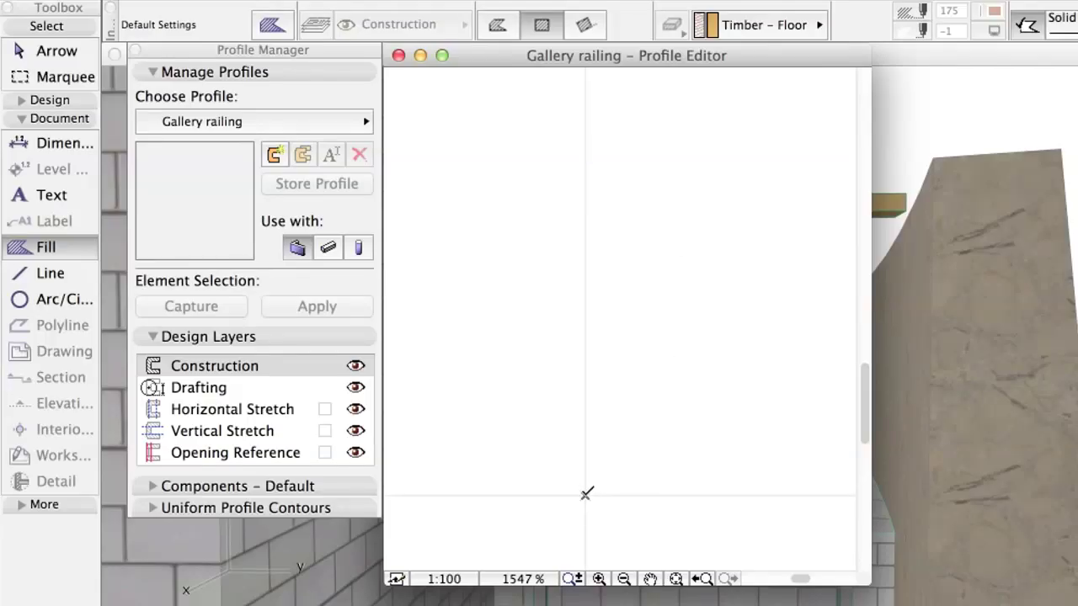
- Draw a 0.05 × 0.30 Timber – Floor fill rectangle starting at the profile origin
left_click(586, 494)
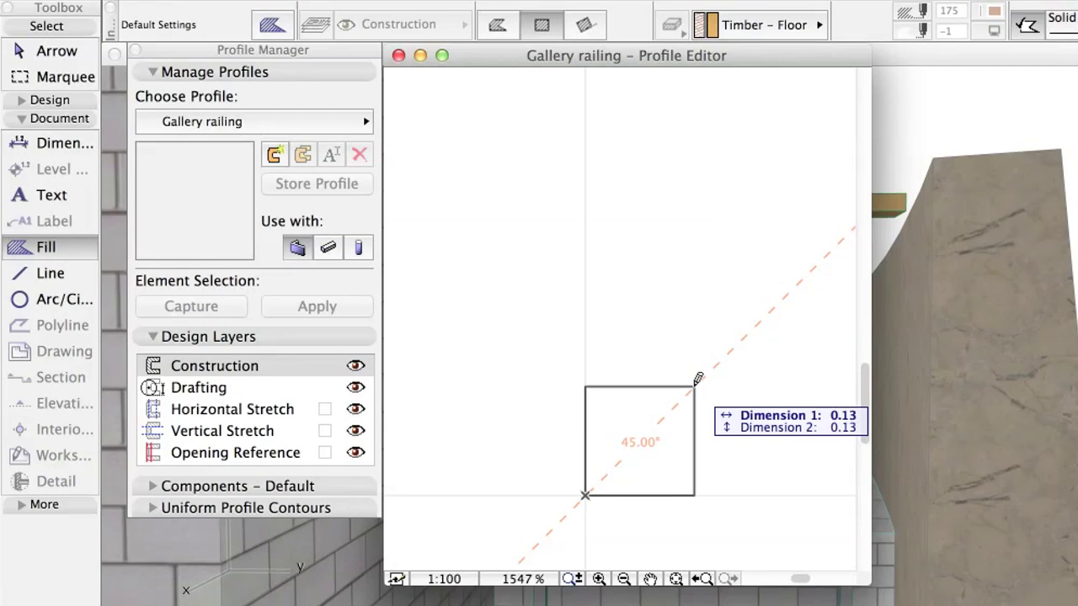
key("Tab")
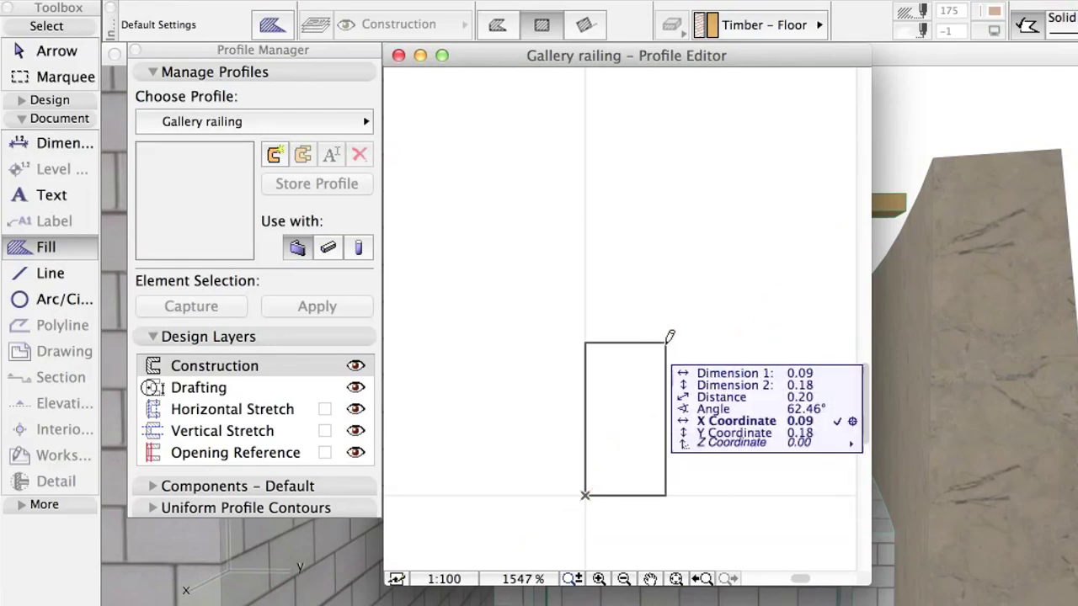
type("0.05")
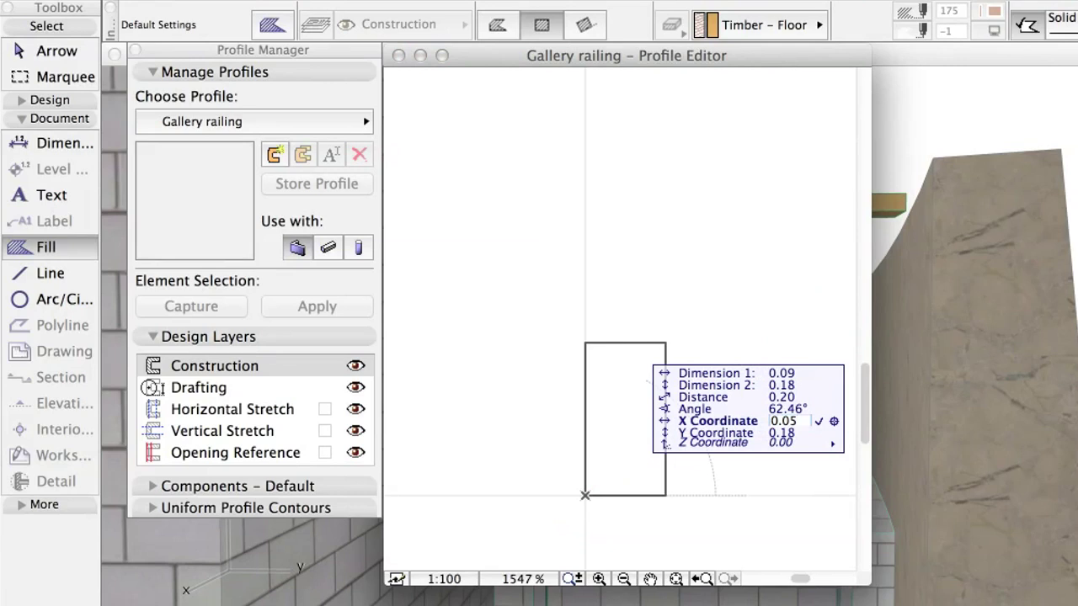
key("Tab")
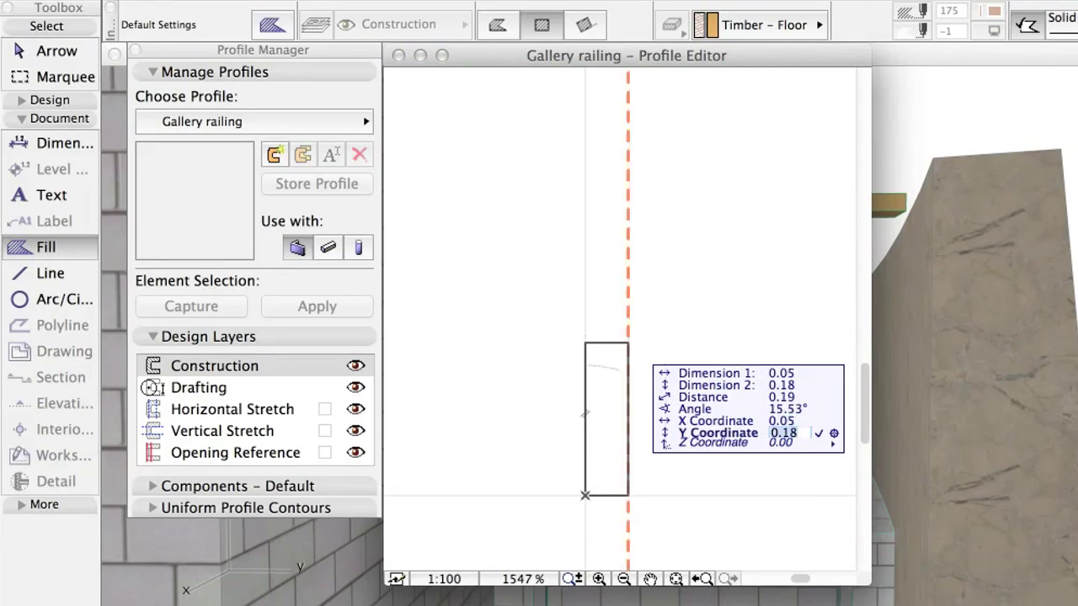
type("0.3")
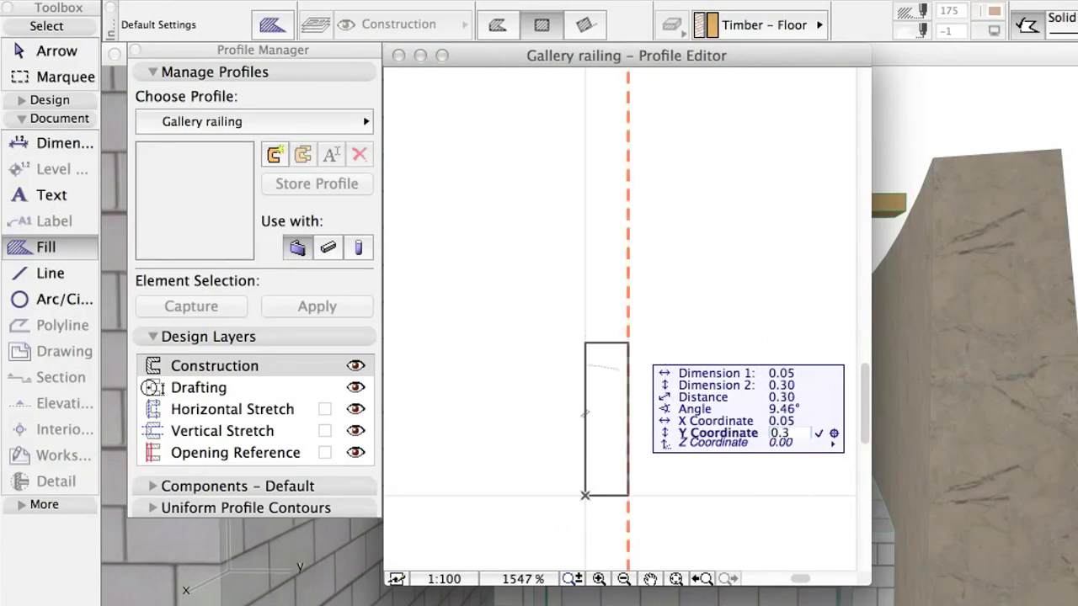
key("Return")
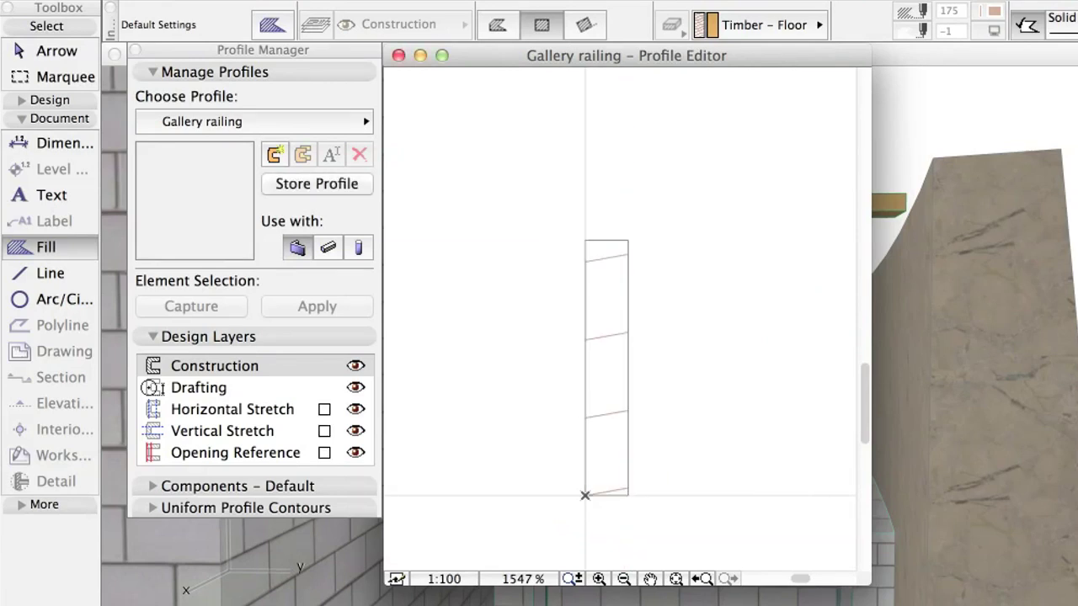
left_click(630, 247, "shift")
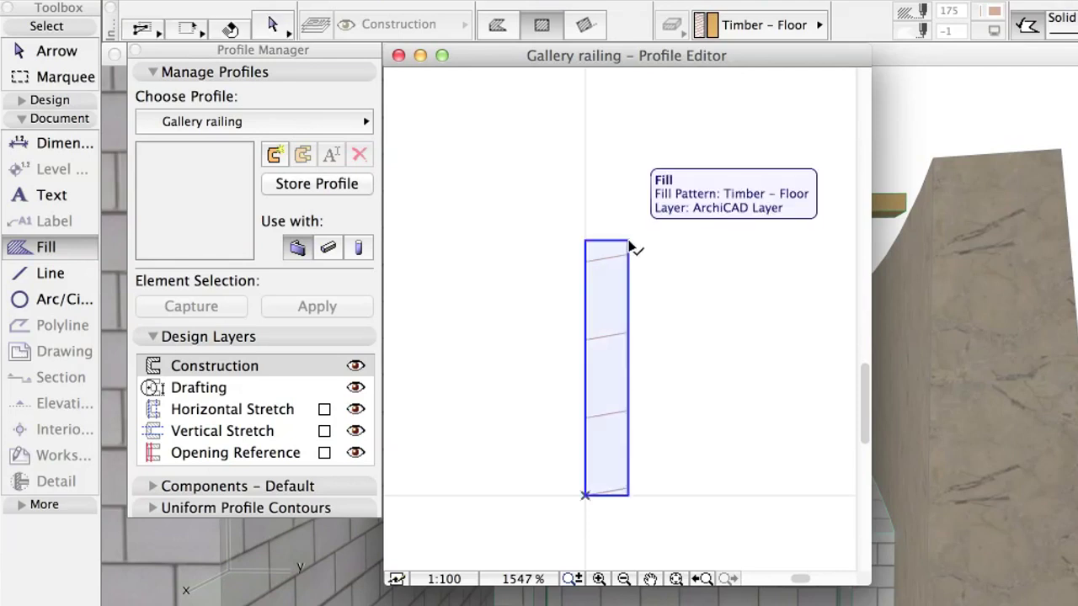
key("Escape")
- Draw a Glass fill rectangle 0.02 wide and 0.15 tall on top of the timber rectangle
left_click(798, 30)
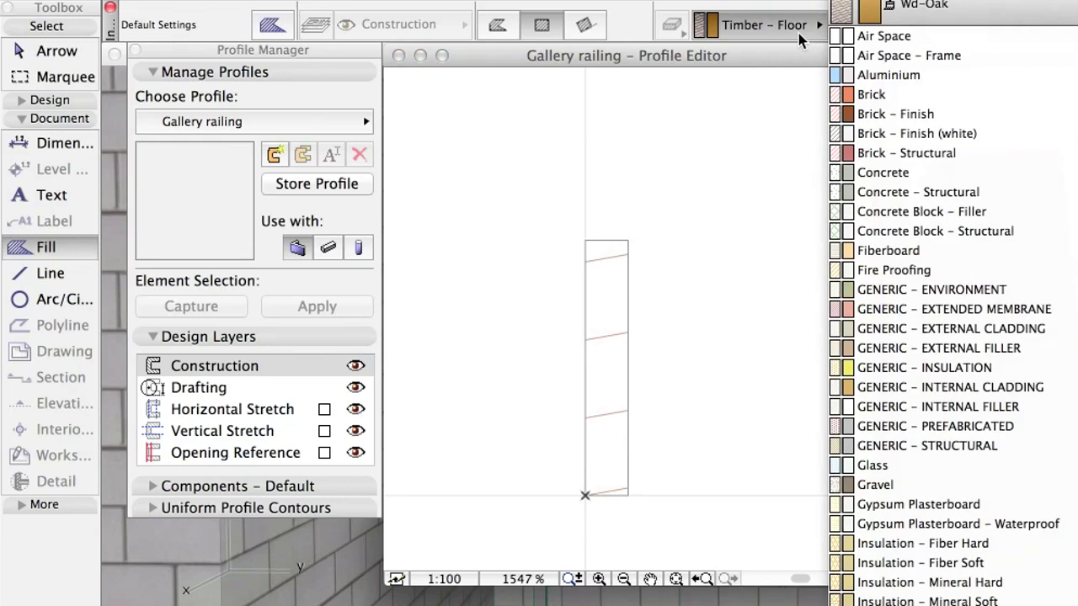
left_click(956, 466)
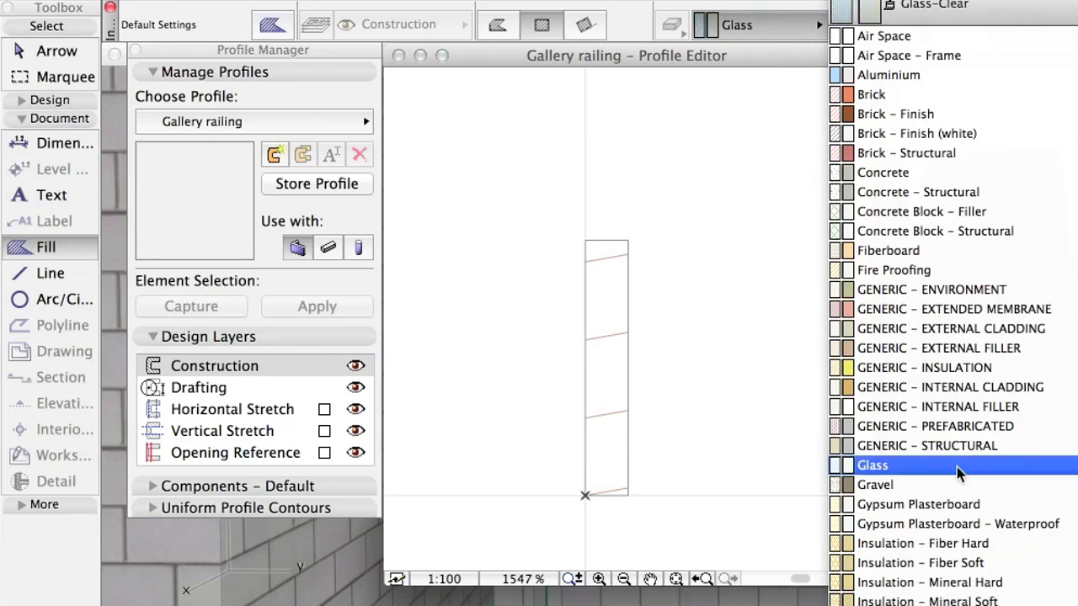
left_click(956, 467)
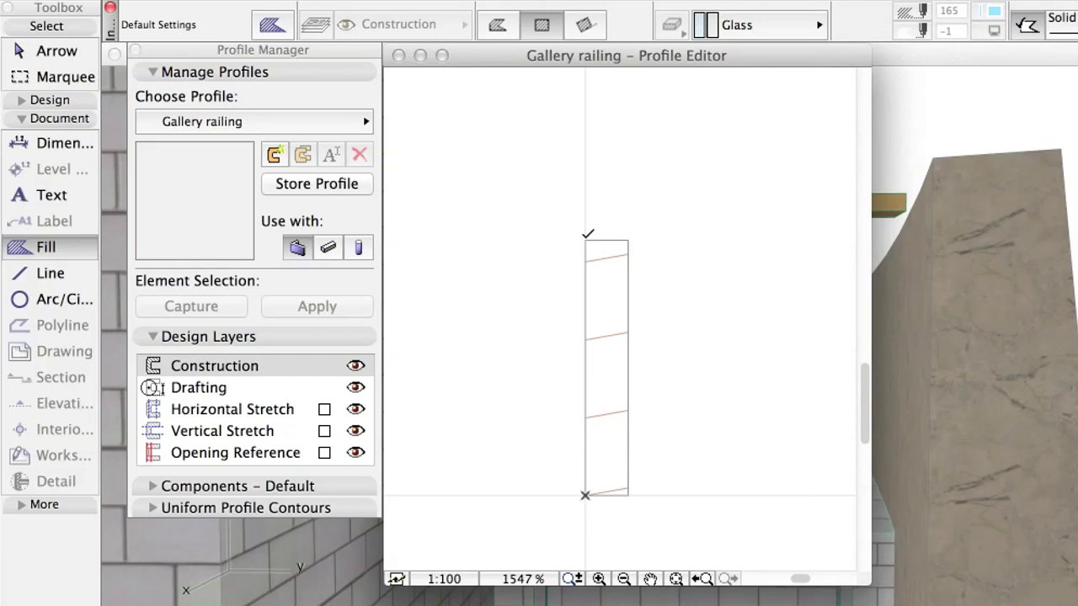
left_click(586, 239)
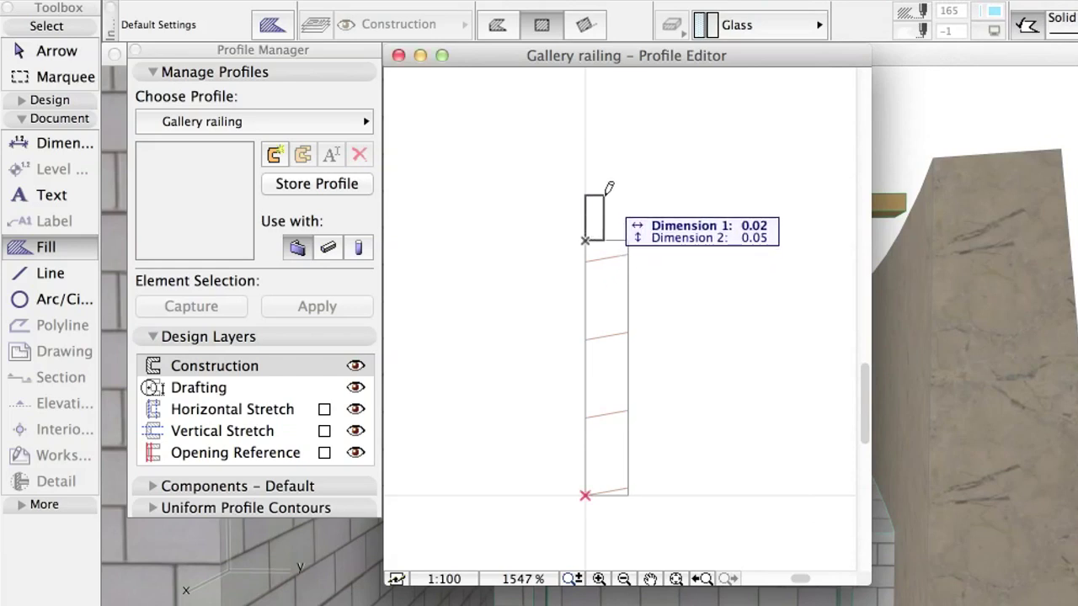
type("x0.02")
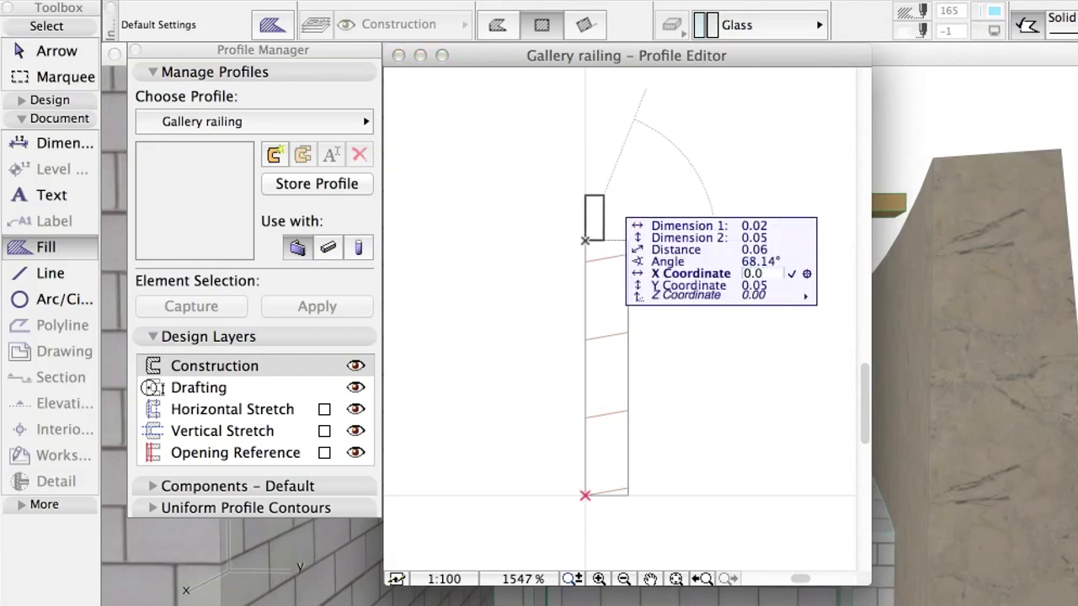
type("y0.15")
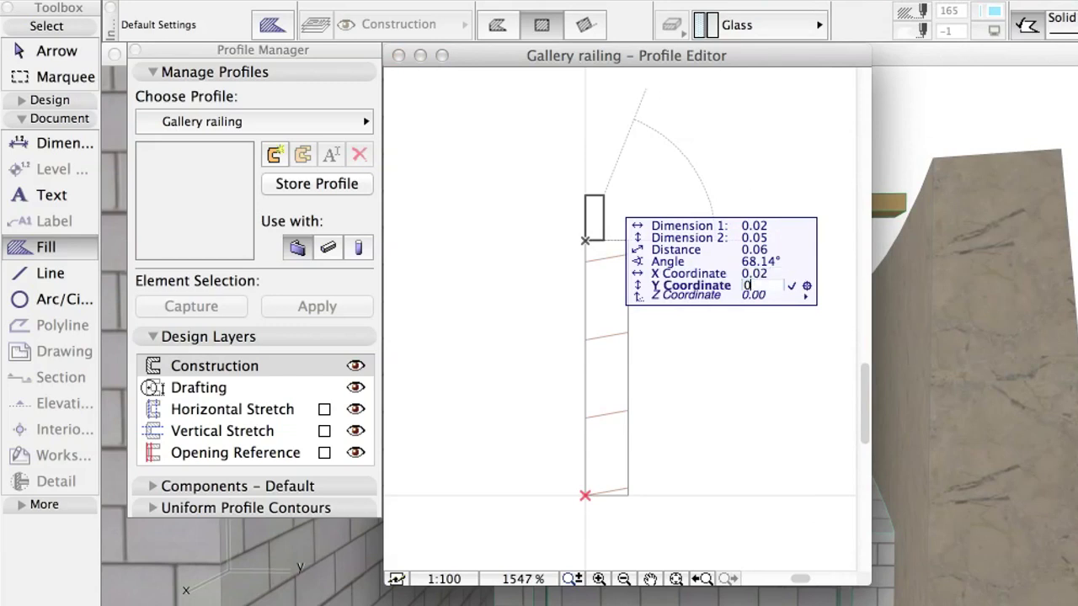
key("Return")
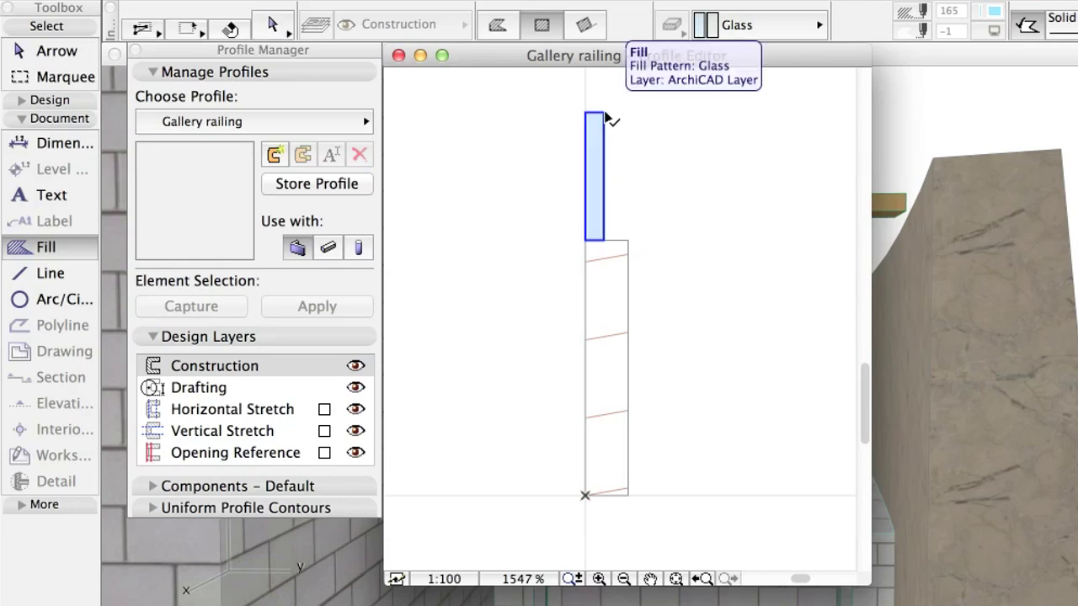
- Using Half snap, move the glass fill to centre it over the timber section
left_click(605, 109)
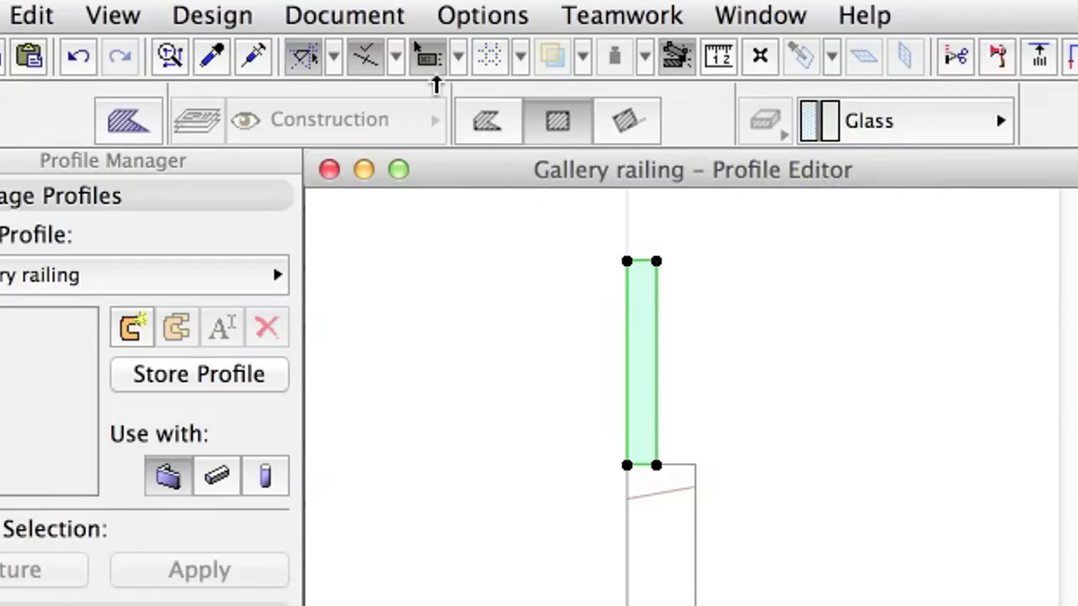
left_click(440, 0)
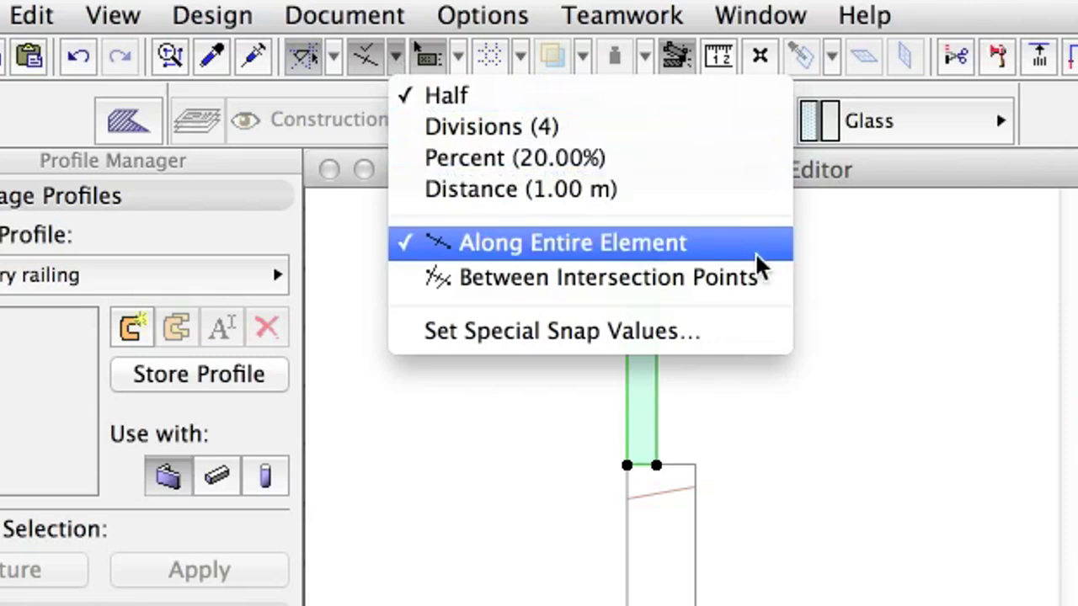
left_click(756, 253)
scroll(664, 467, "up", 5)
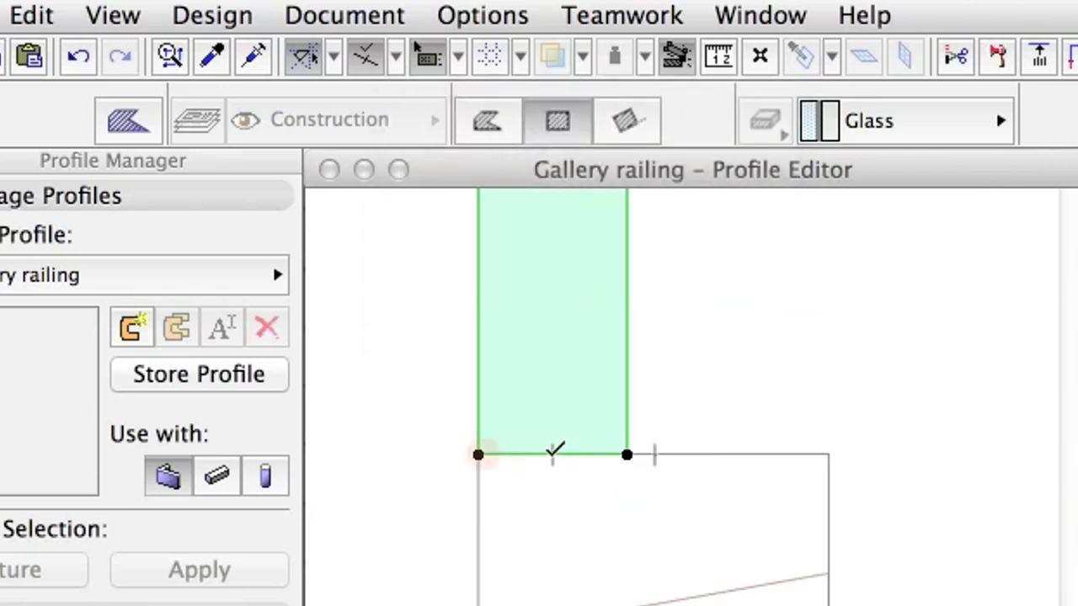
left_click(552, 454)
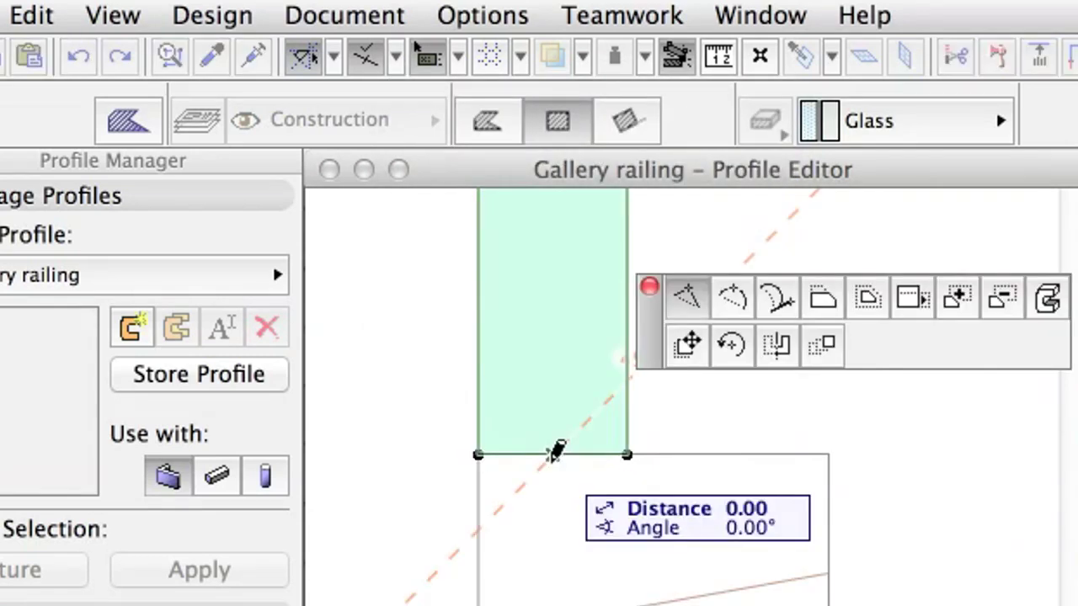
left_click(702, 346)
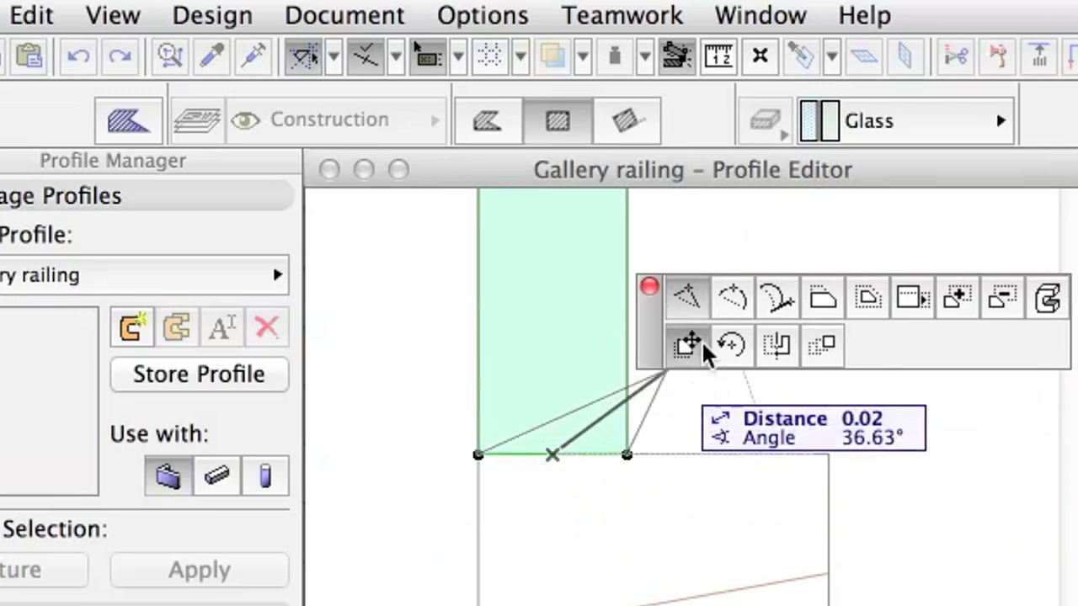
left_click(658, 457)
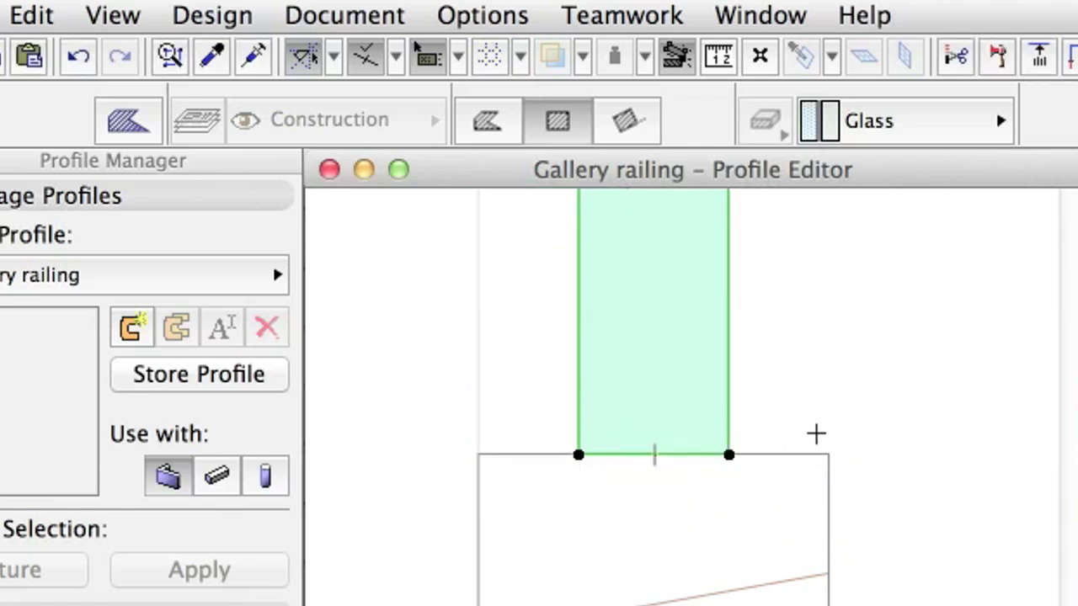
key("Escape")
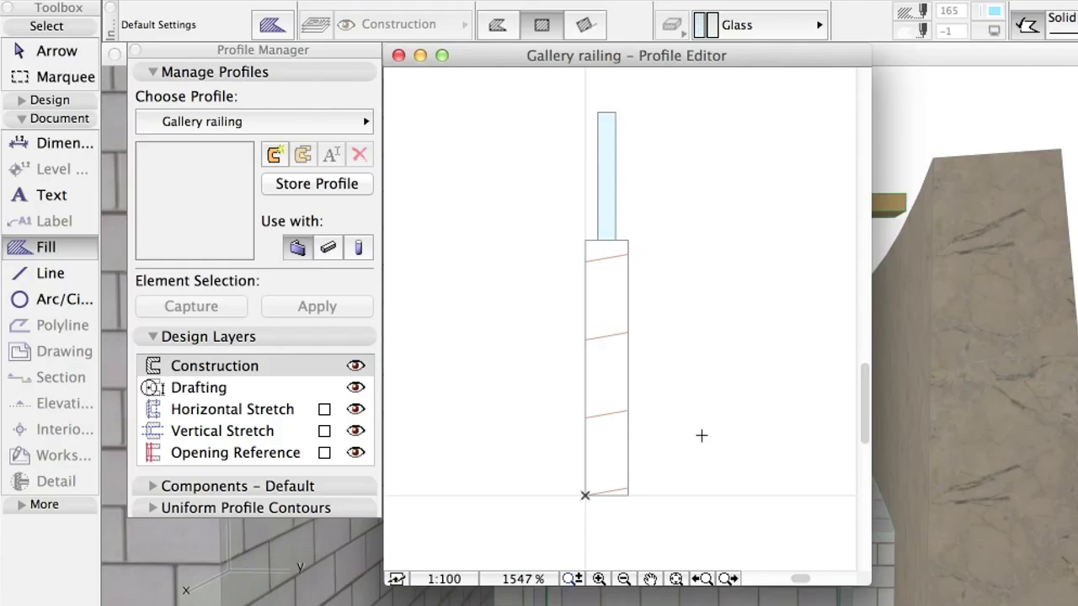
- Using the timber fill's settings, draw a 0.05 × 0.15 Timber – Floor rectangle
left_click(635, 430, "alt")
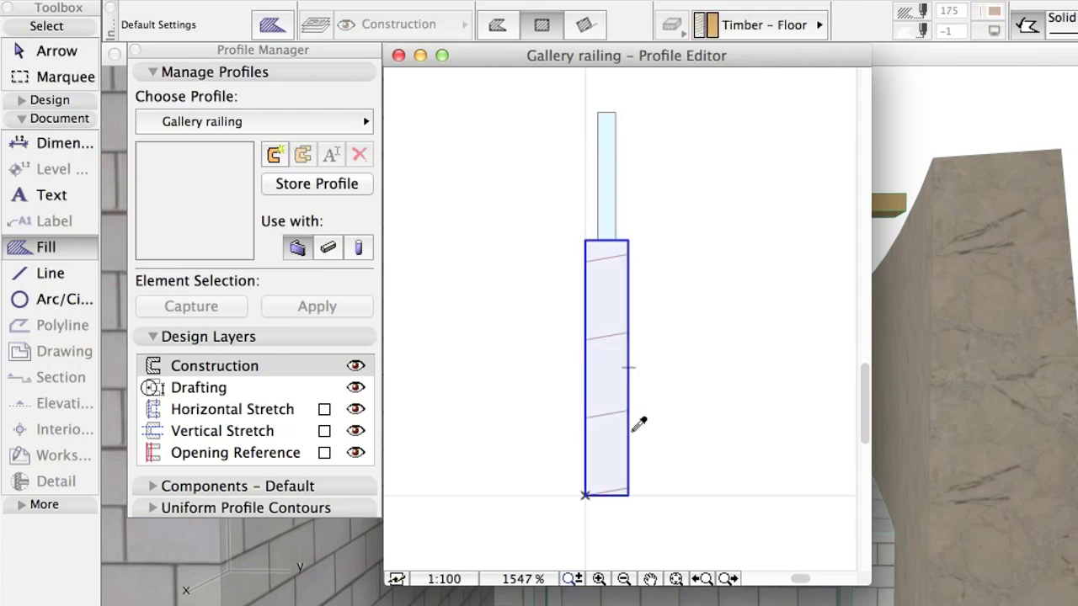
left_click_drag(867, 428, 867, 389)
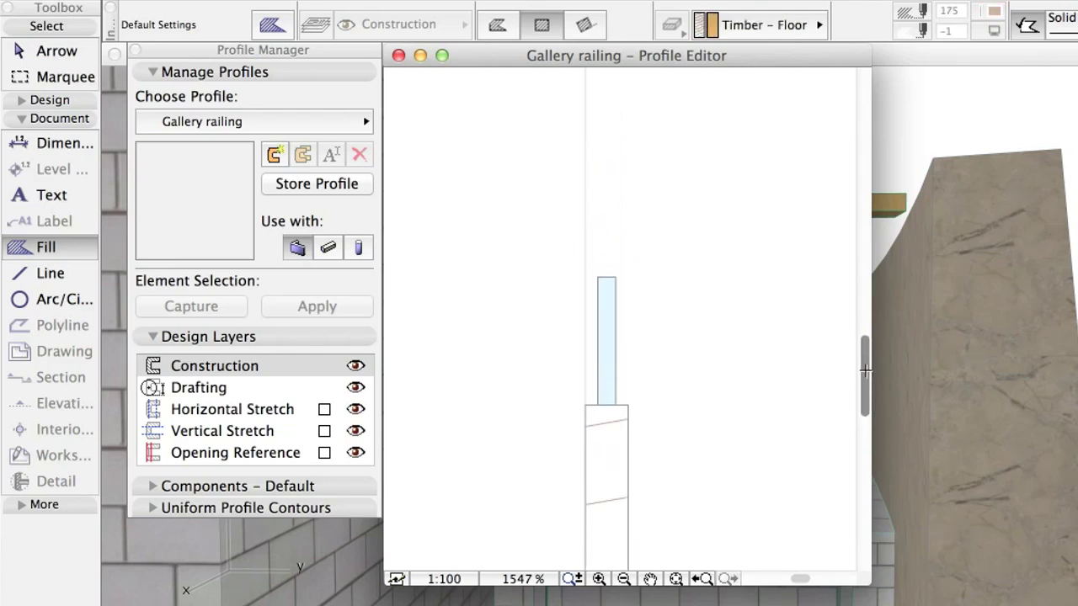
left_click(559, 245)
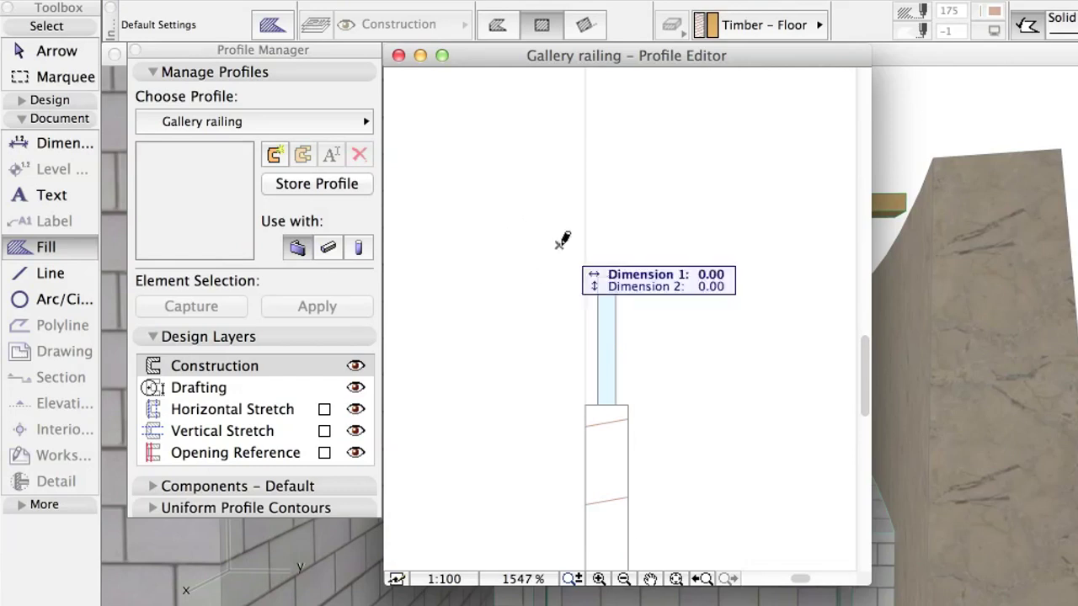
type("0.05")
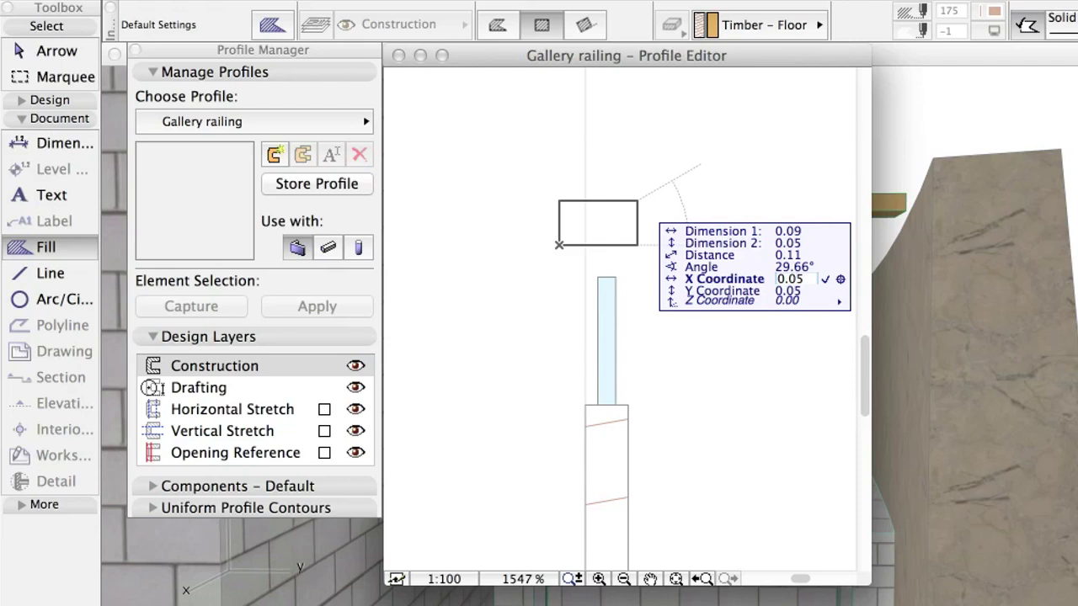
key("Tab")
type("0.15")
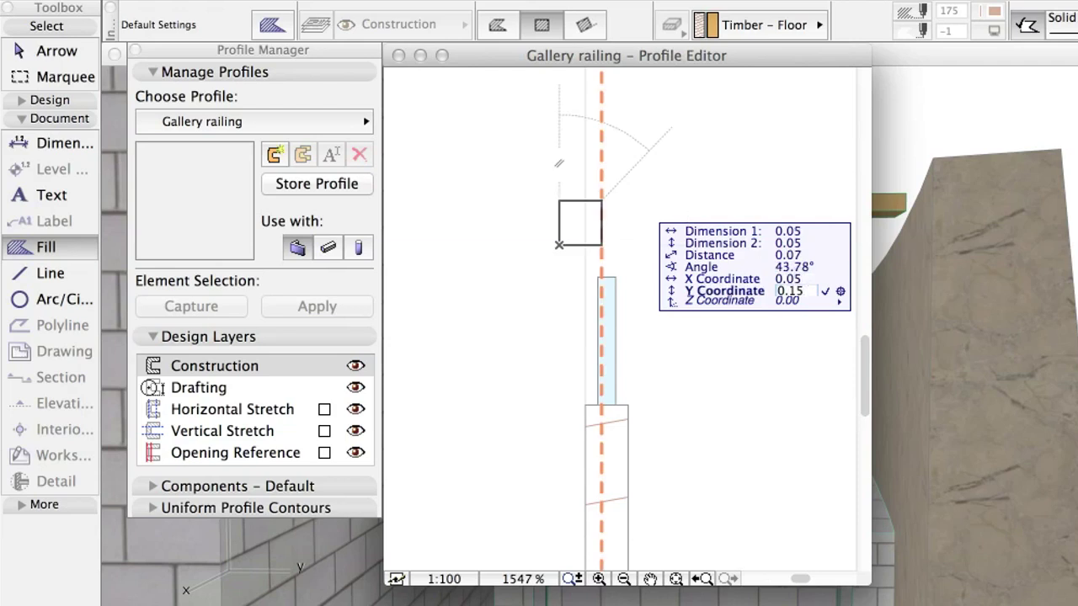
key("Return")
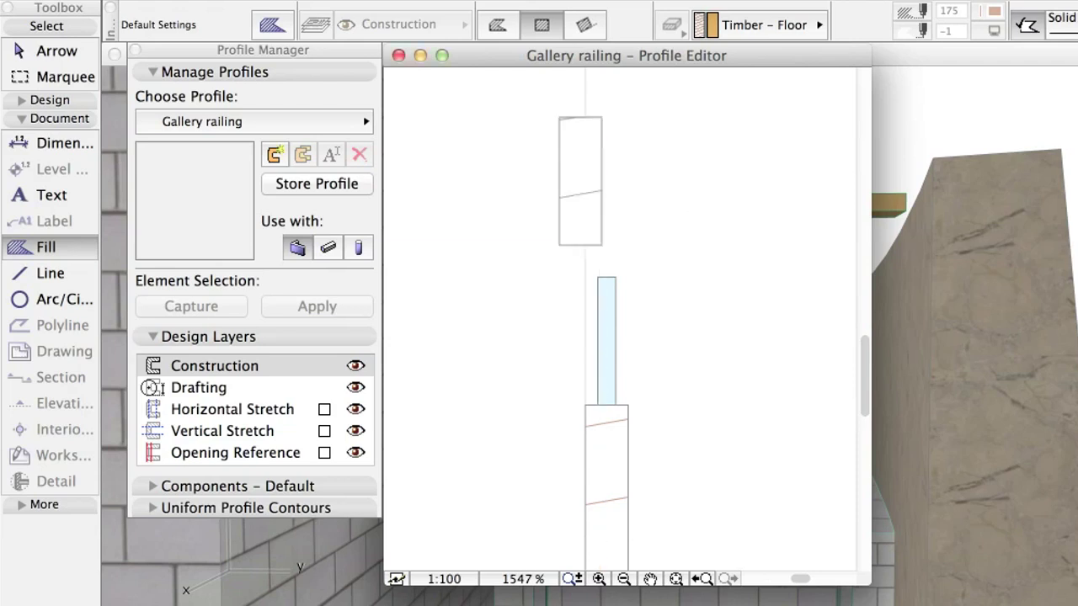
- Move the new timber block down to sit on the glass panel, then fit the view
key("shift")
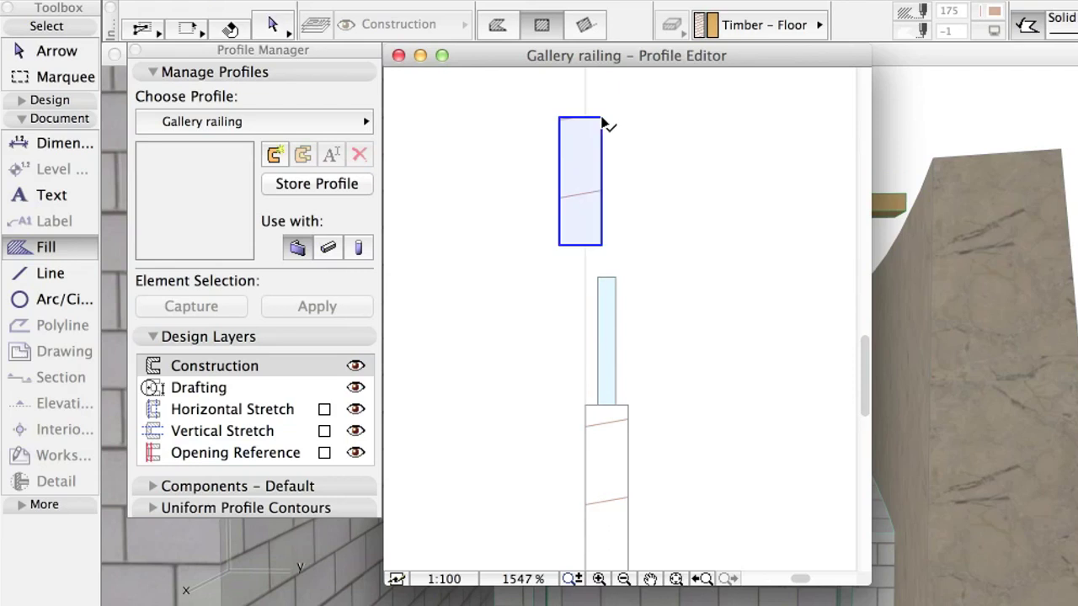
left_click(602, 123, "shift")
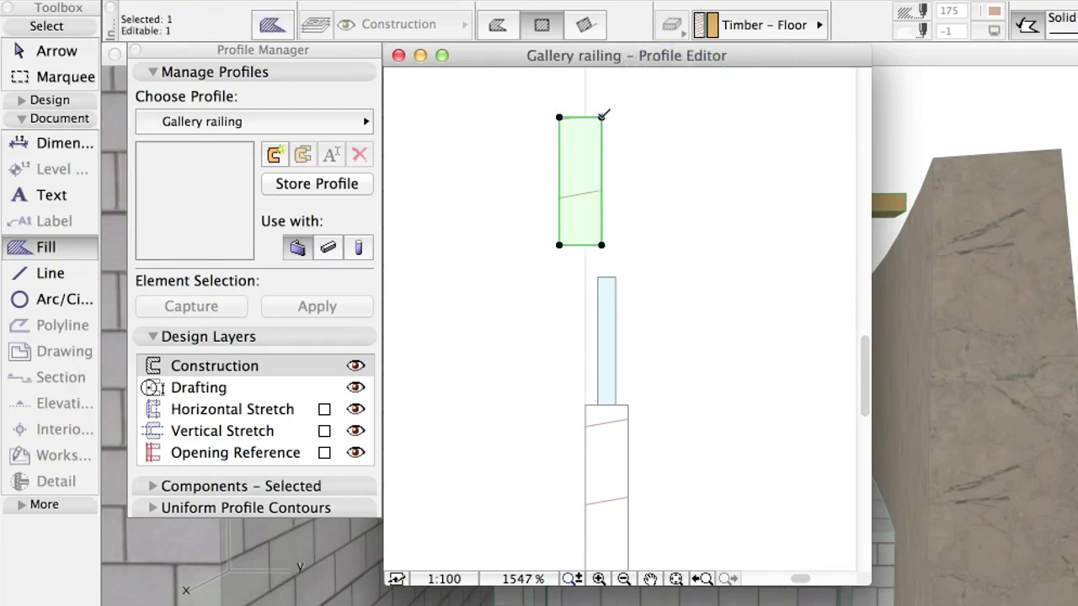
left_click(592, 244)
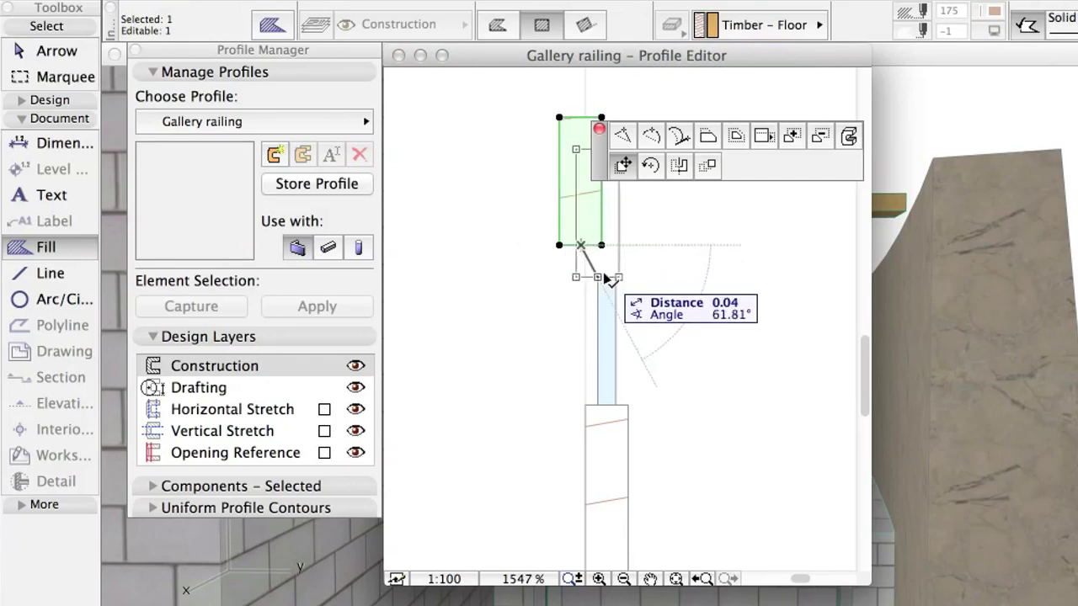
left_click(610, 285)
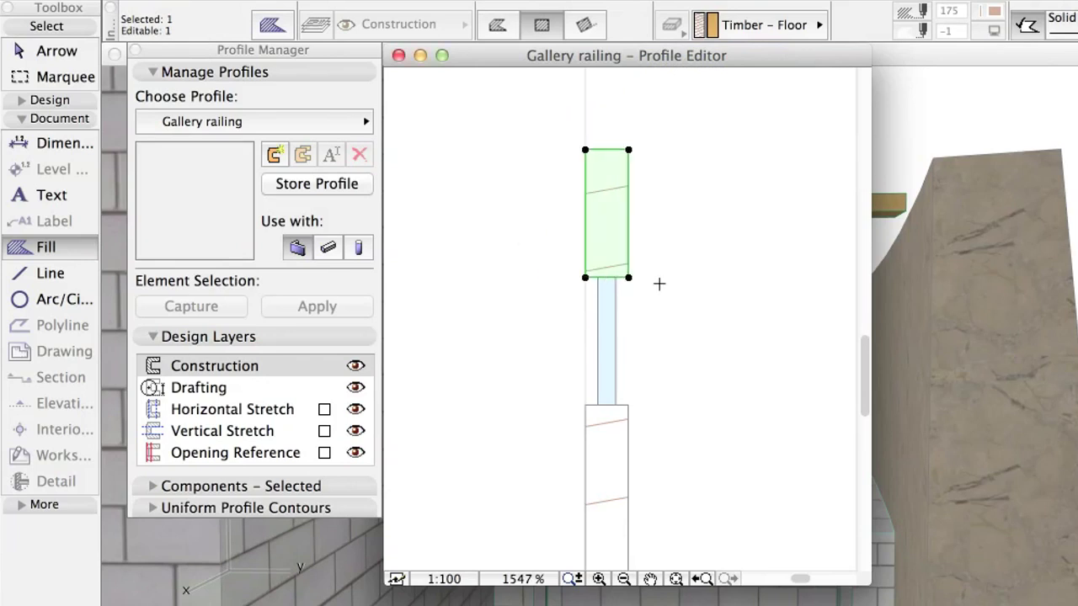
left_click(726, 283)
key("super+apostrophe")
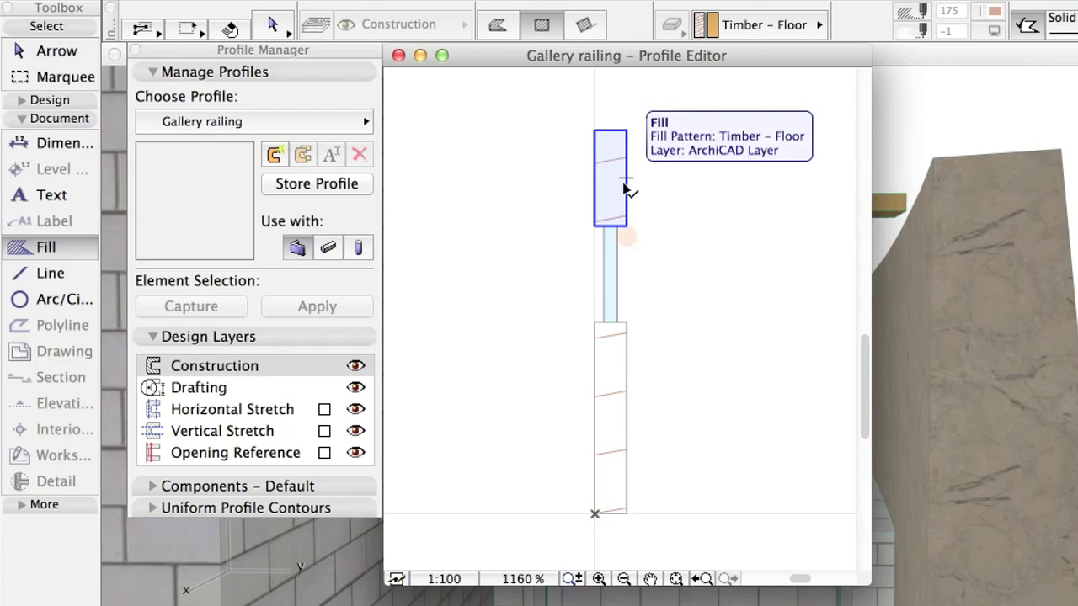
- Copy the upper timber block and glass panel 0.30 higher with Drag a Copy
left_click(629, 190)
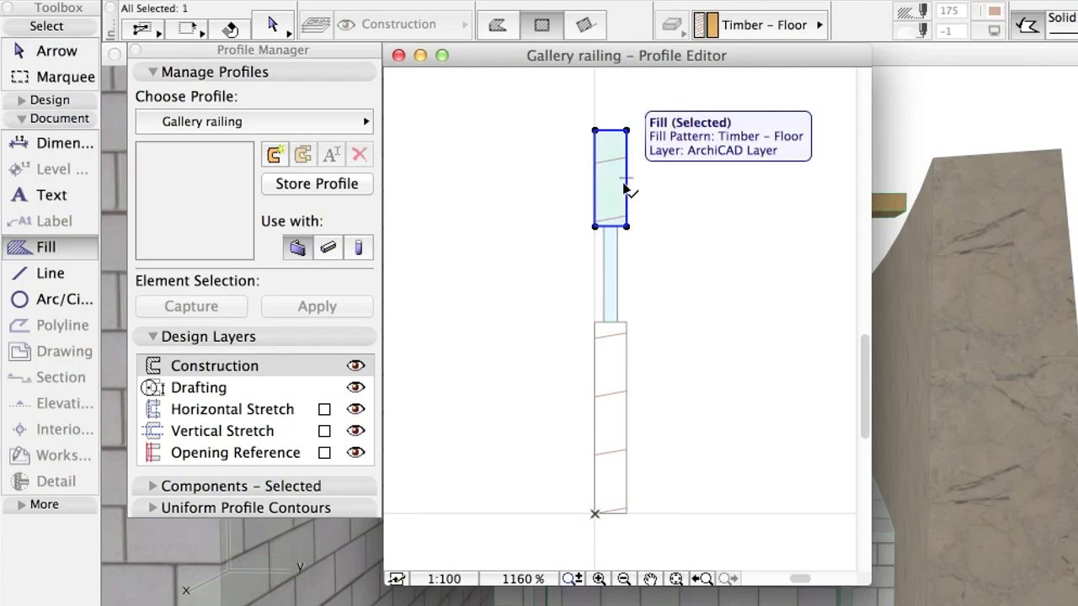
left_click(626, 269, "shift")
right_click(617, 318)
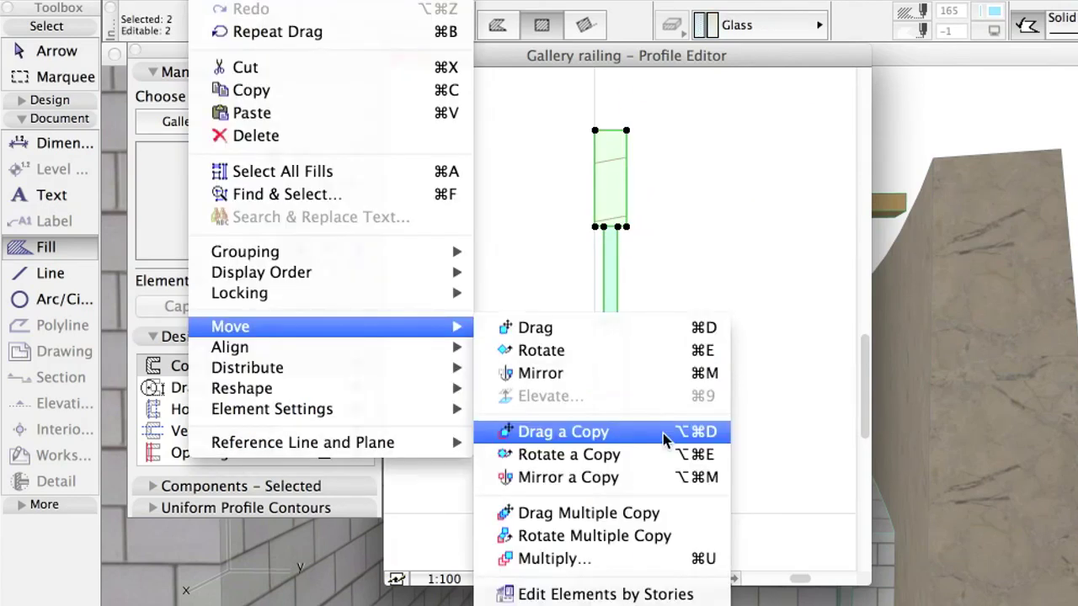
left_click(663, 432)
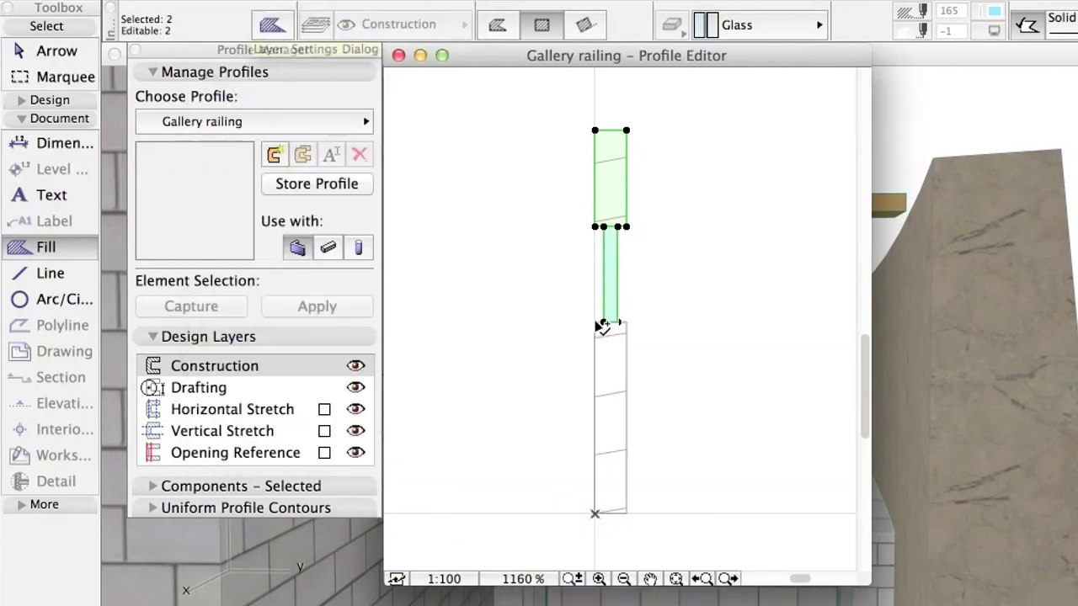
left_click(596, 319)
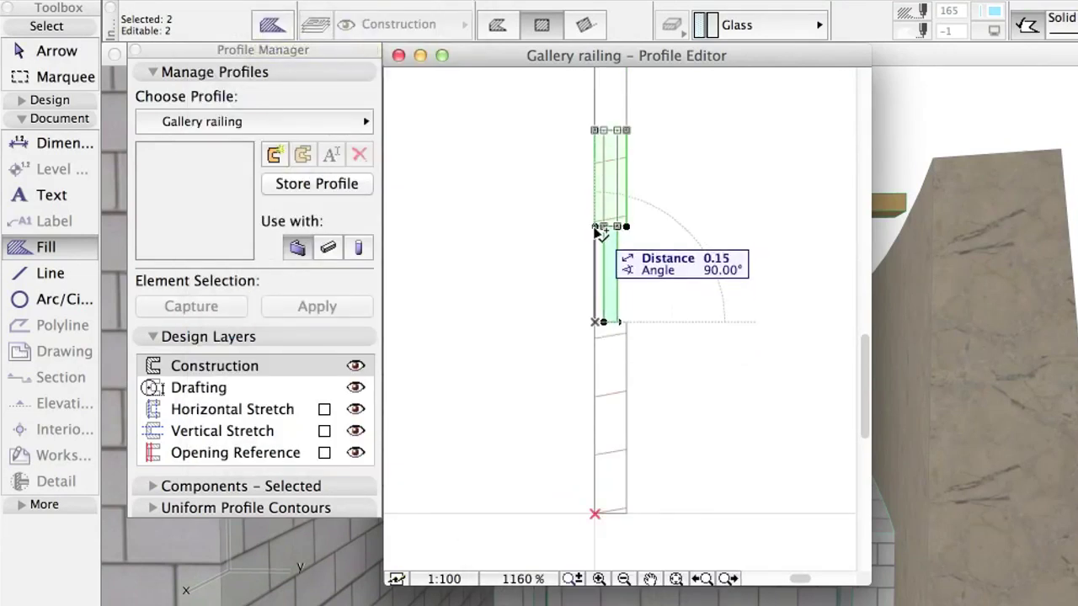
left_click(596, 130)
key("Escape")
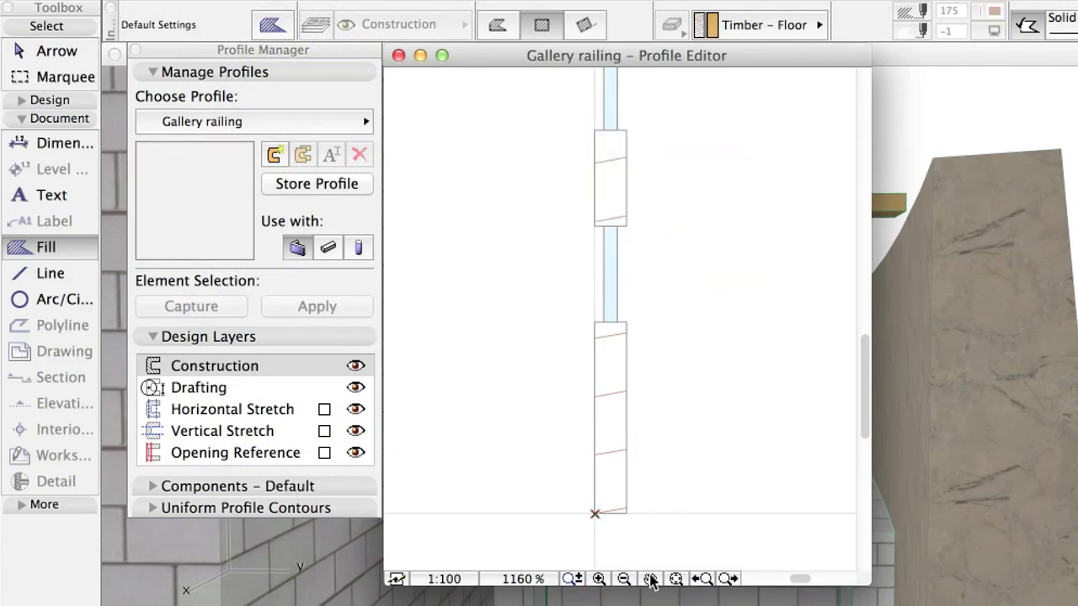
left_click(675, 578)
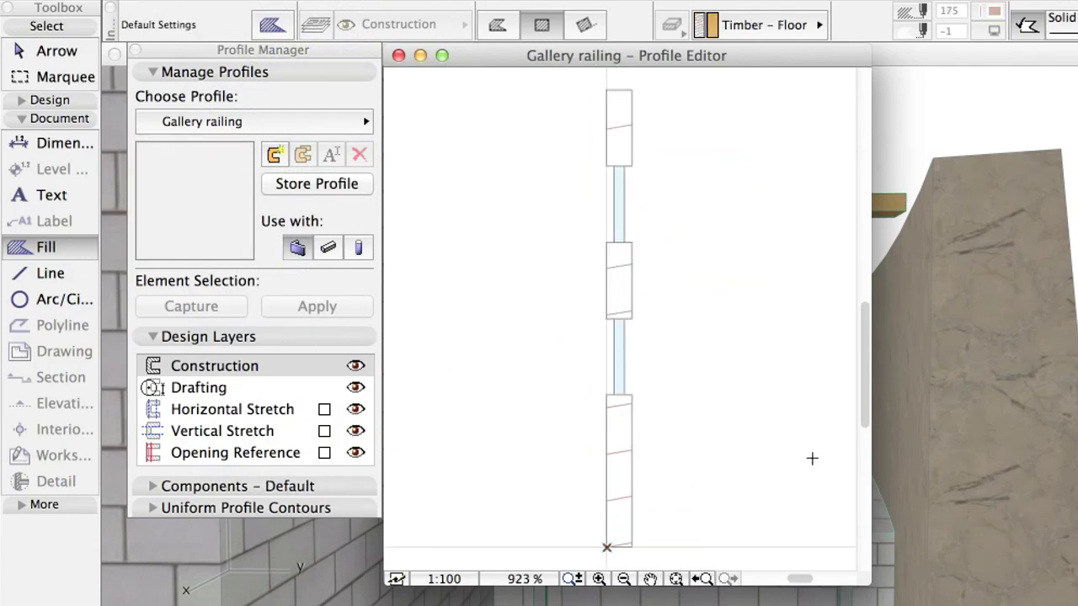
- Enable horizontal and vertical stretching and make Vertical Stretch the working layer
left_click(324, 409)
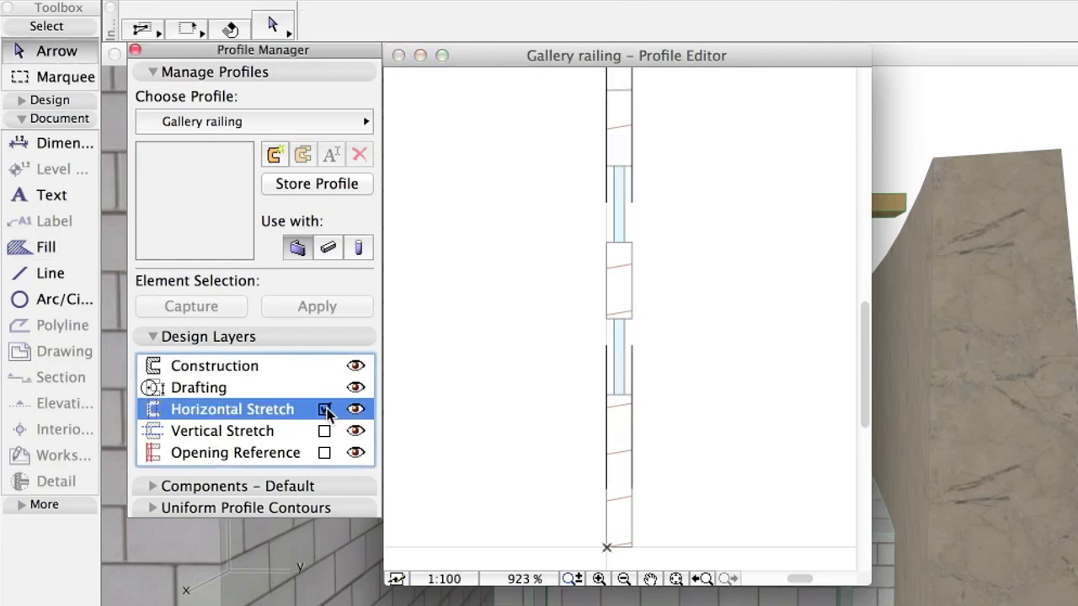
left_click(324, 430)
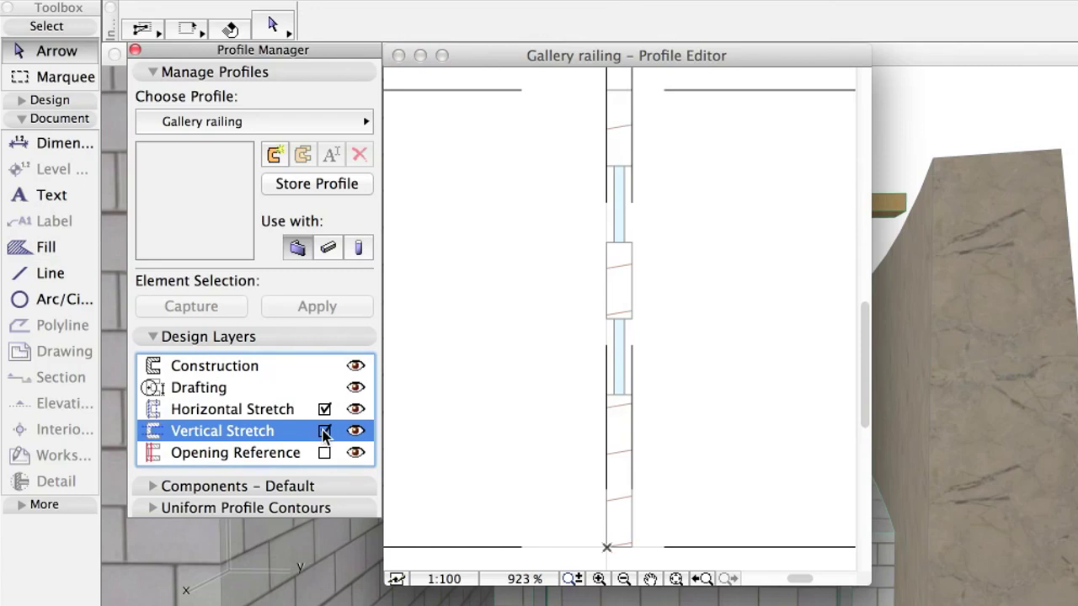
left_click(624, 579)
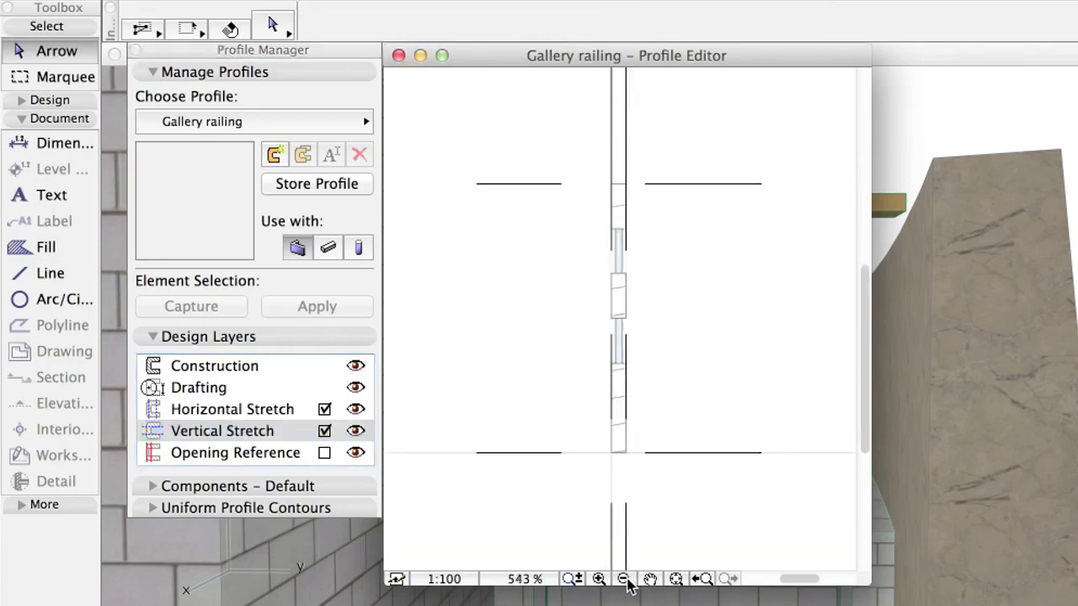
left_click(624, 579)
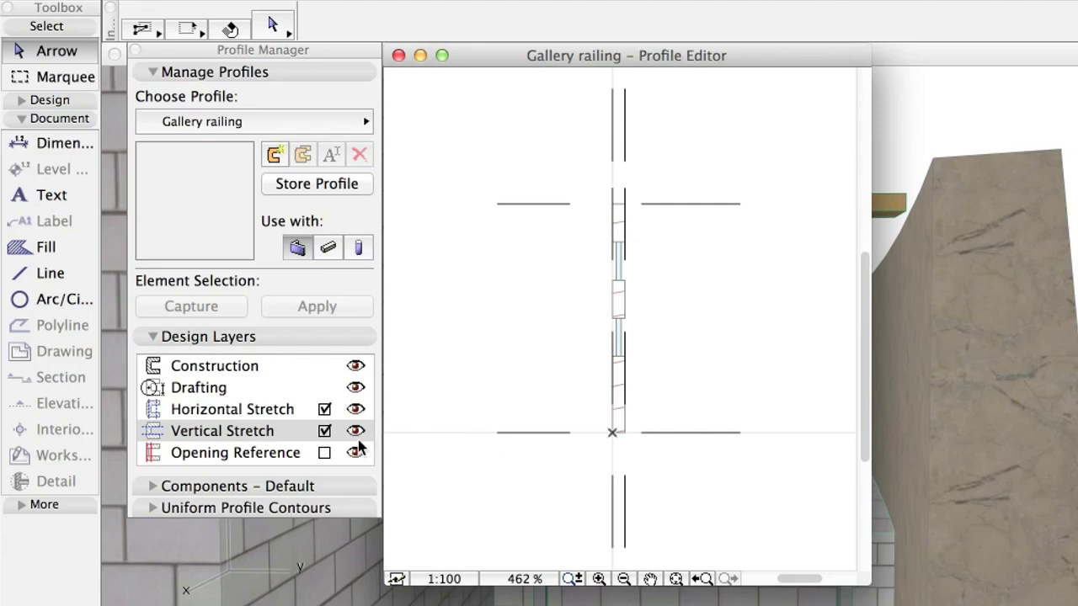
left_click(269, 432)
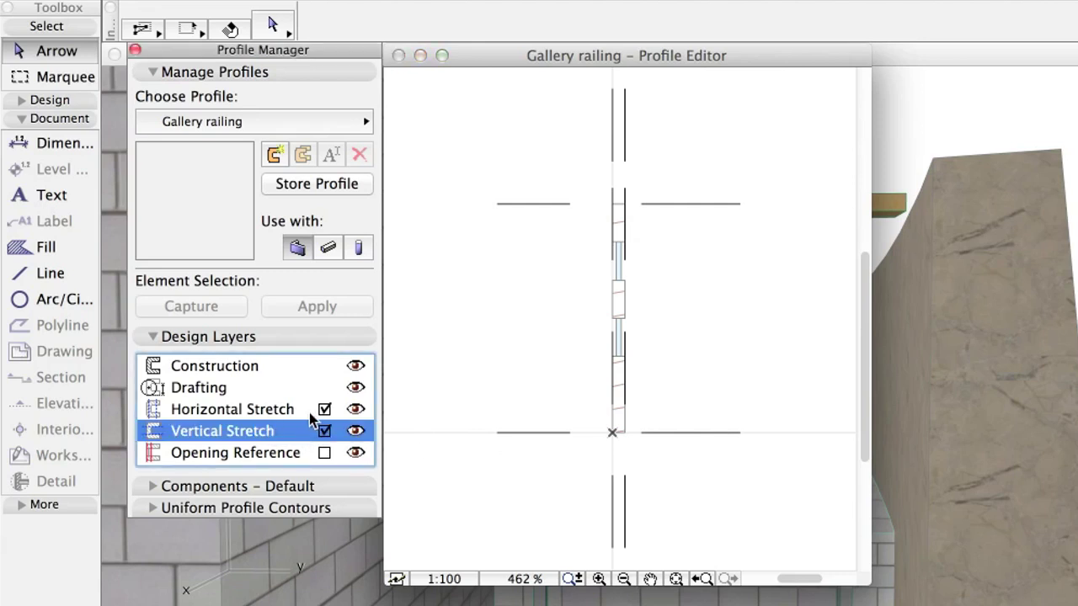
left_click(309, 412)
left_click(294, 426)
- Drag the upper and lower vertical stretch lines toward the middle, then zoom in to check
left_click(672, 214)
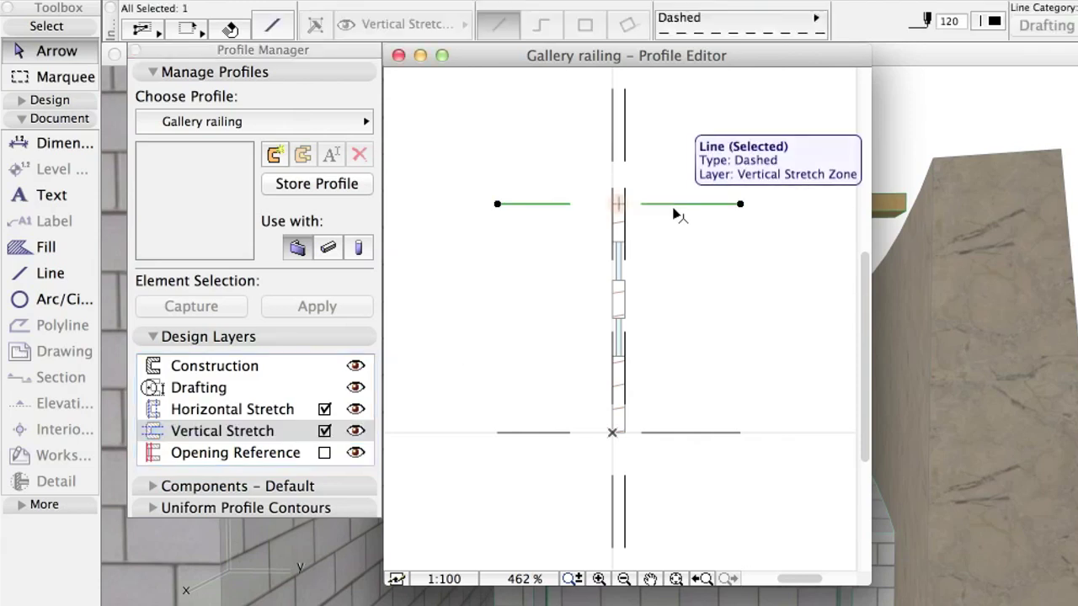
left_click_drag(672, 214, 617, 257)
left_click(680, 297)
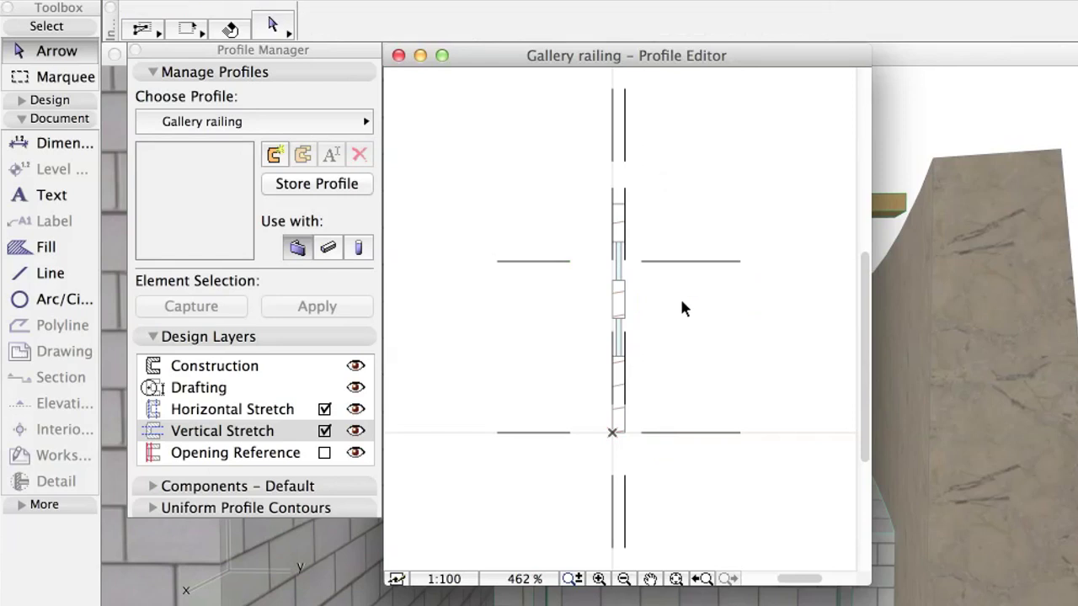
left_click(729, 434)
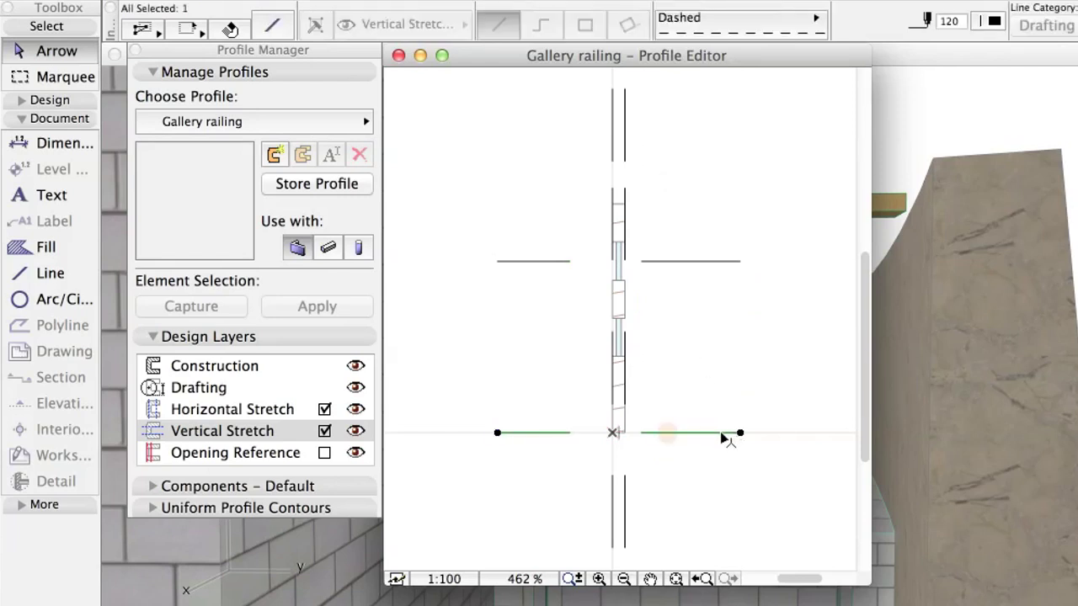
left_click_drag(729, 433, 617, 336)
left_click(680, 365)
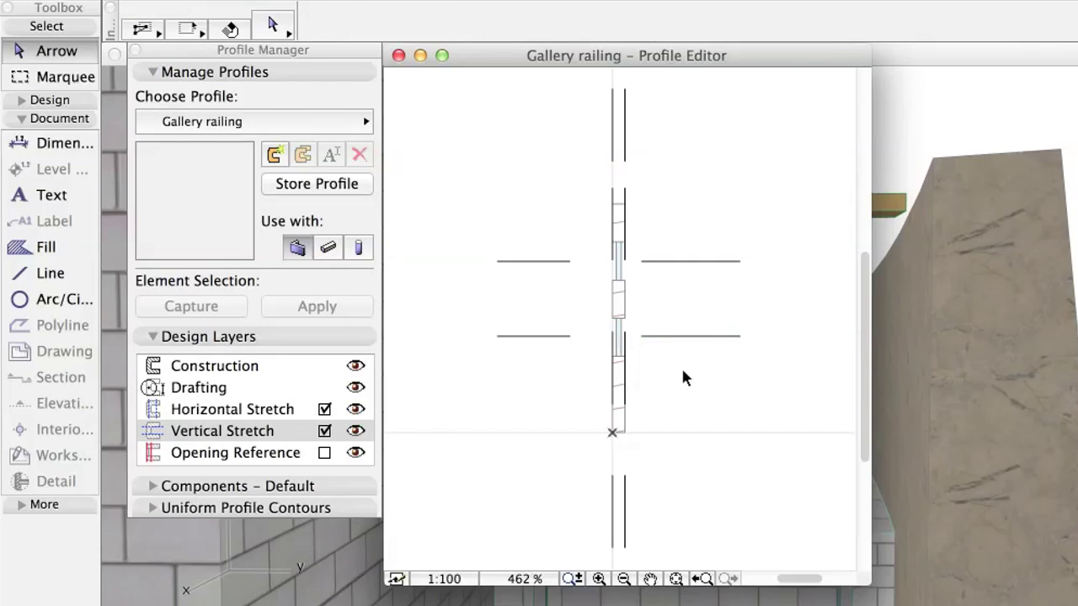
left_click(599, 579)
left_click(542, 183)
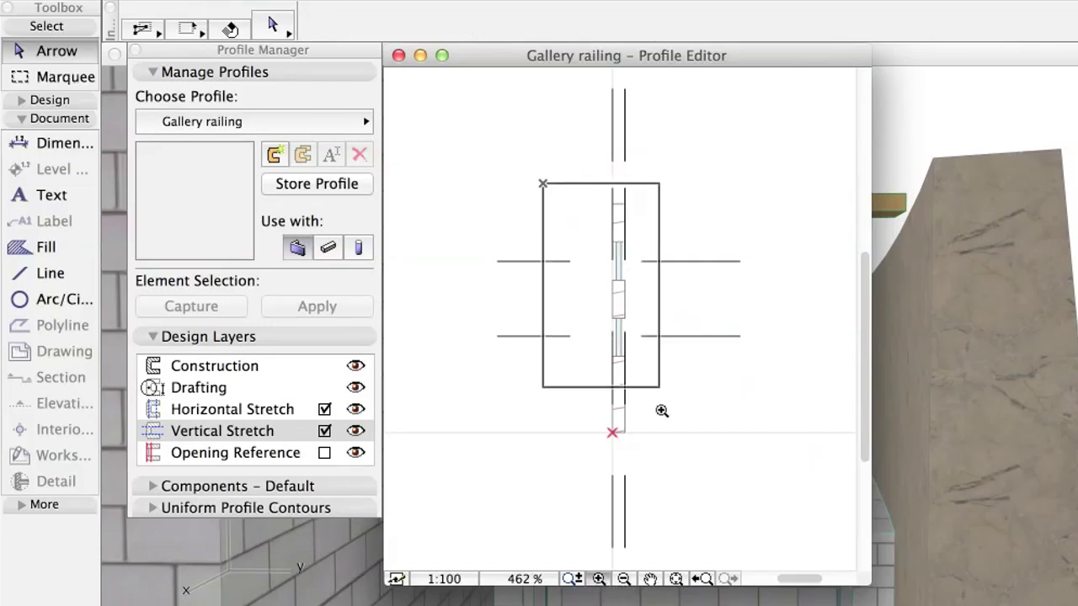
left_click(703, 469)
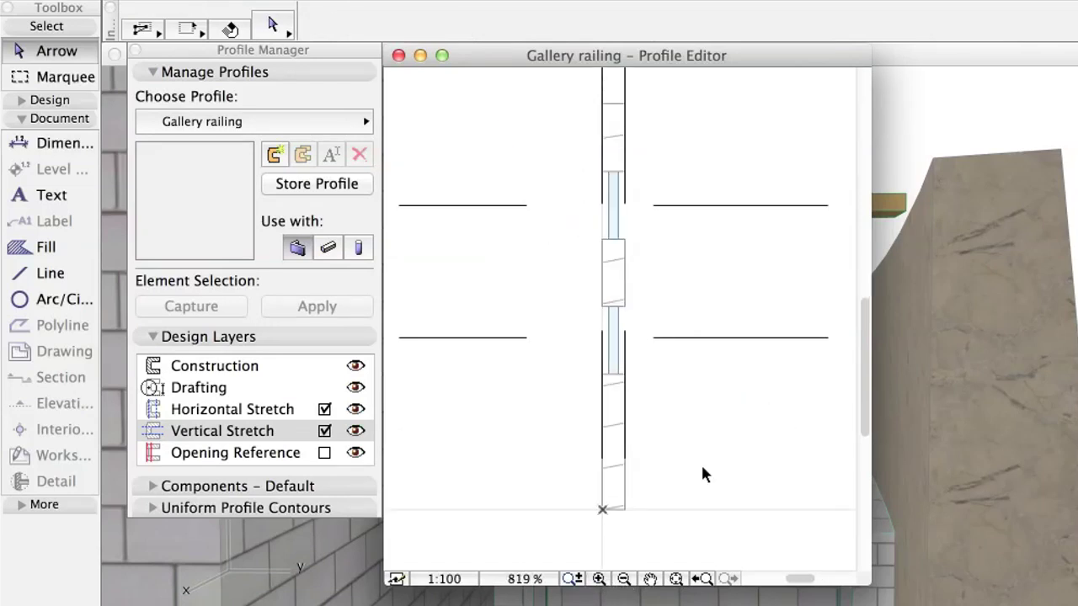
- Store the Gallery railing profile and close the Profile Manager and Profile Editor
left_click(364, 187)
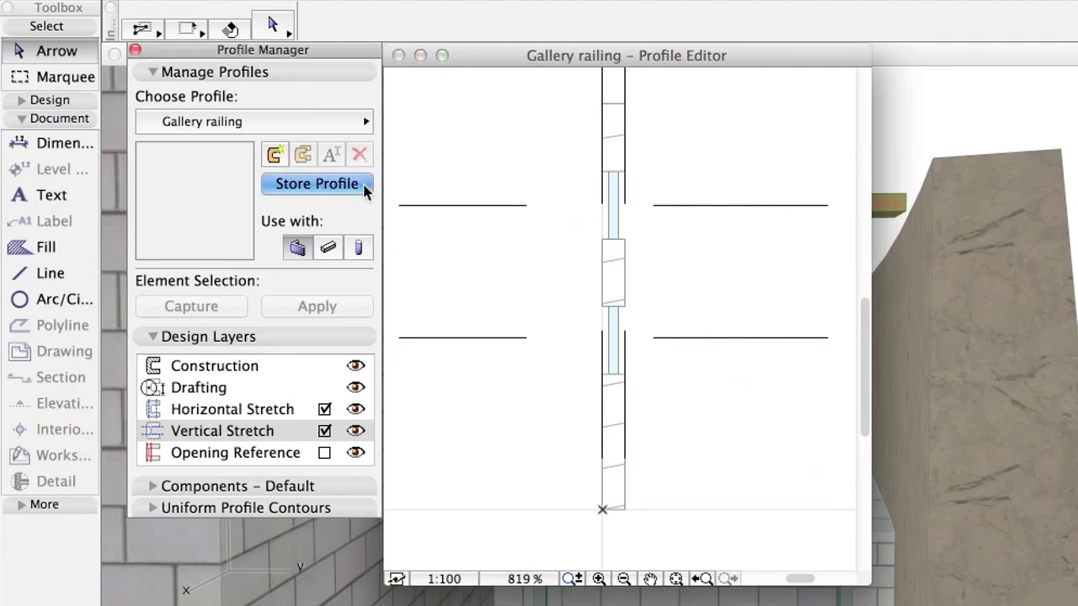
left_click(364, 187)
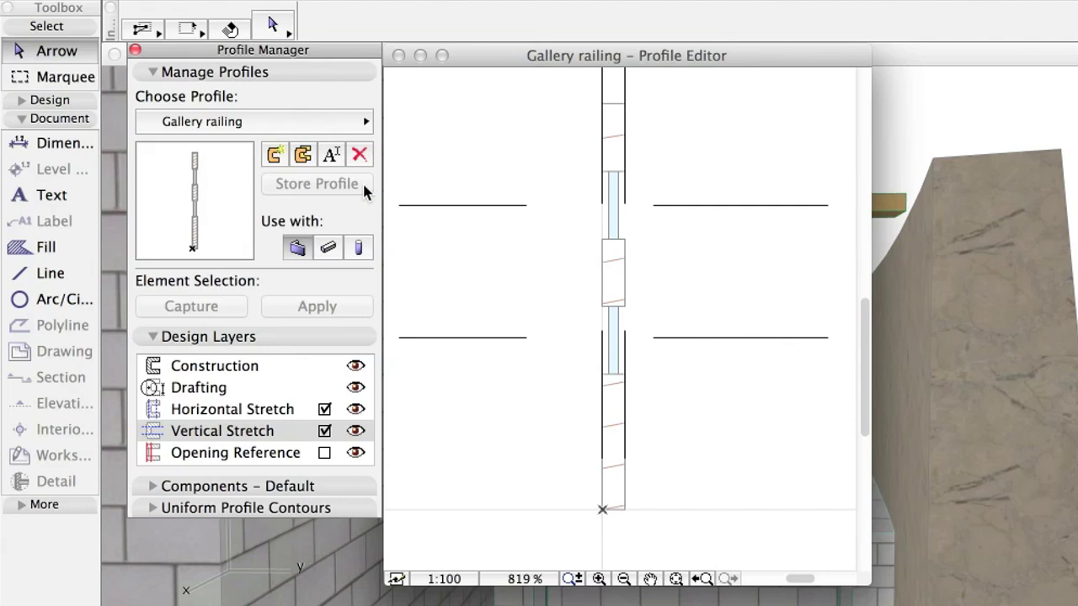
left_click(135, 52)
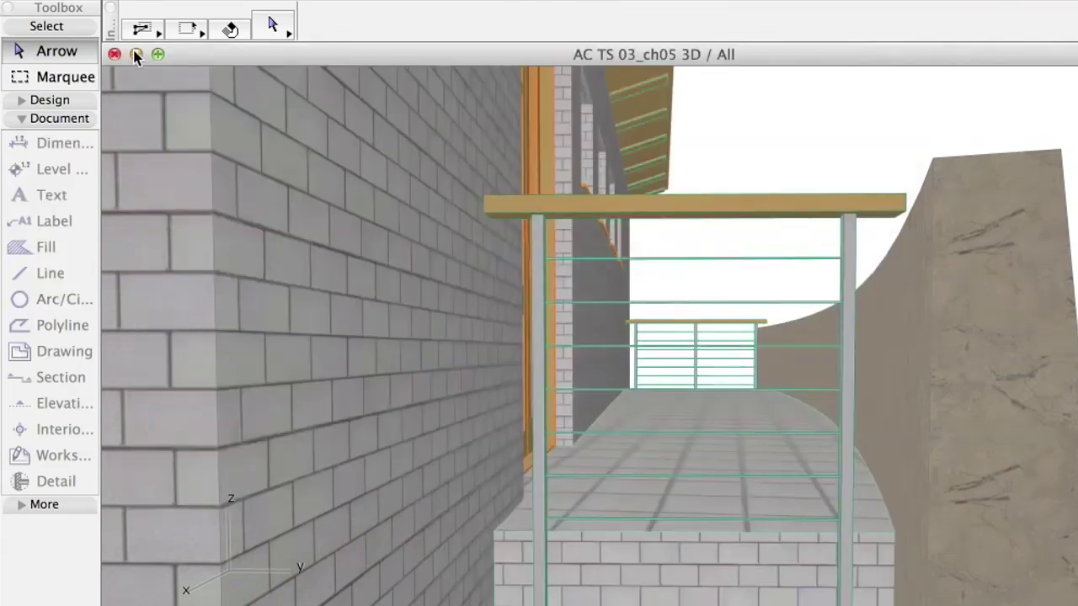
- Zoom the 3D view into the gallery and pick the Wall tool from the Design group
scroll(364, 429, "up", 5)
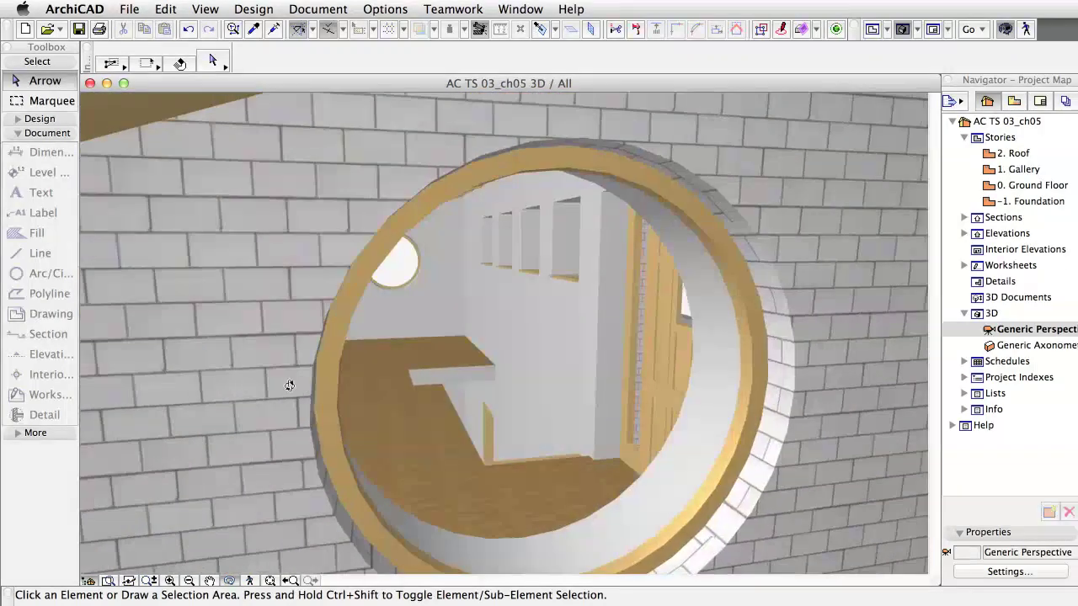
scroll(334, 421, "up", 5)
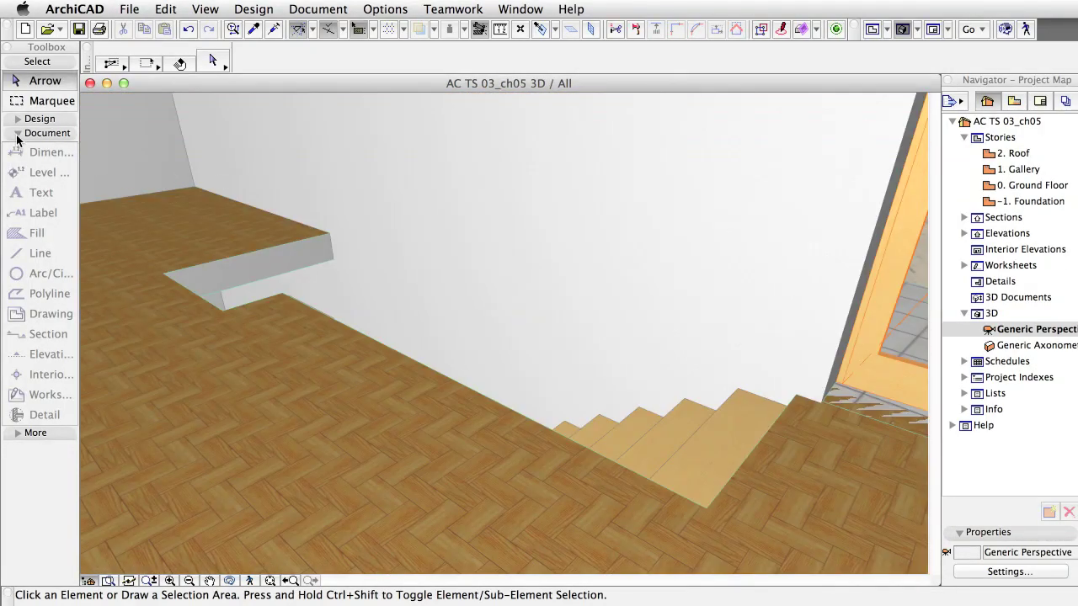
left_click(17, 135)
left_click(17, 119)
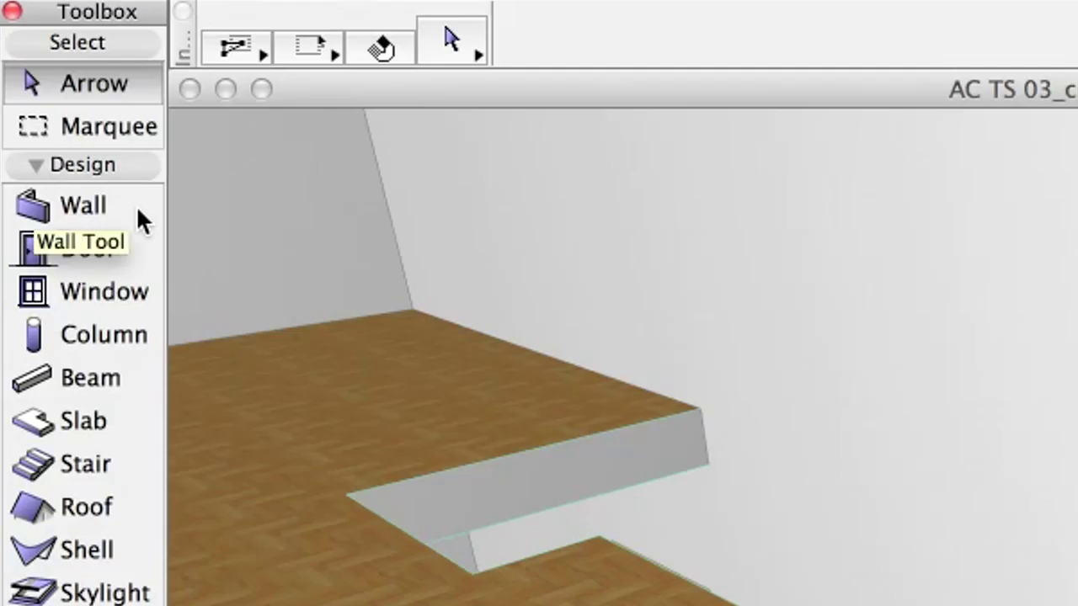
left_click(139, 220)
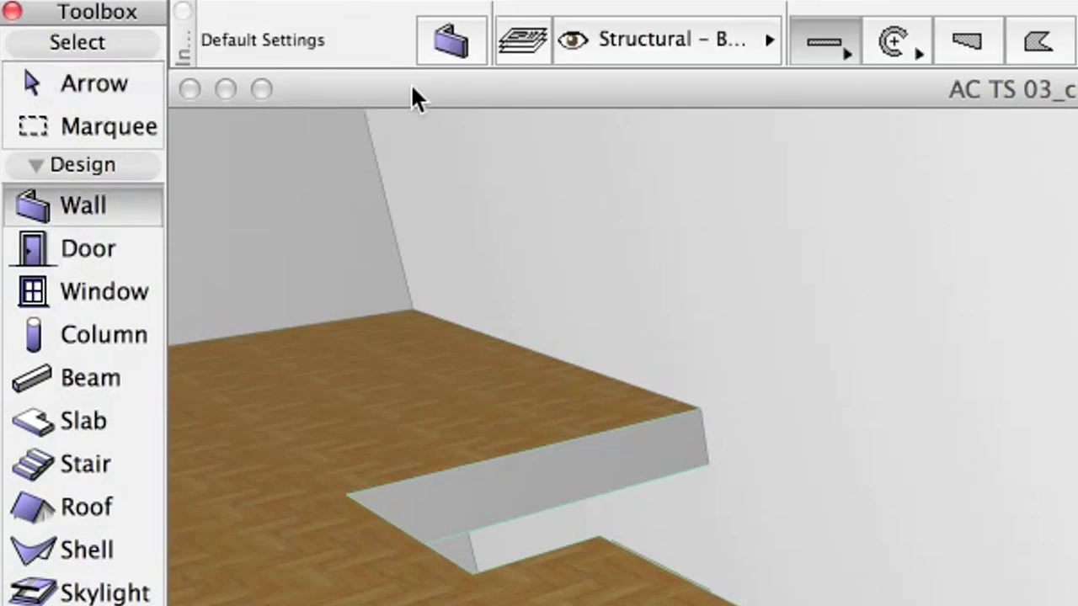
- Set wall defaults: Outside Face reference line, 0.00 offset, unlinked top, Gallery railing complex profile
left_click(474, 47)
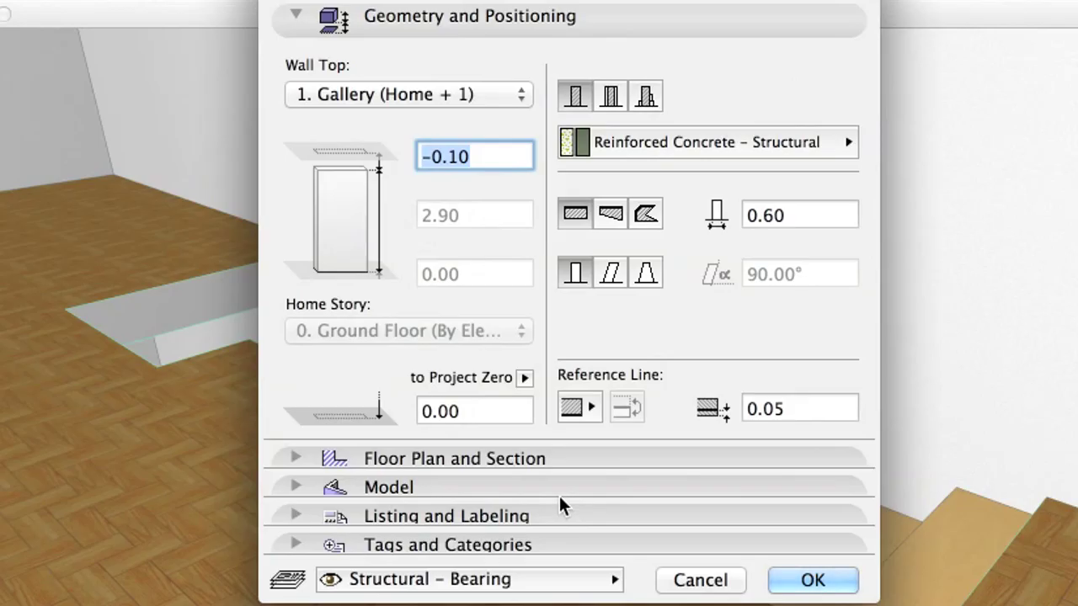
left_click(579, 409)
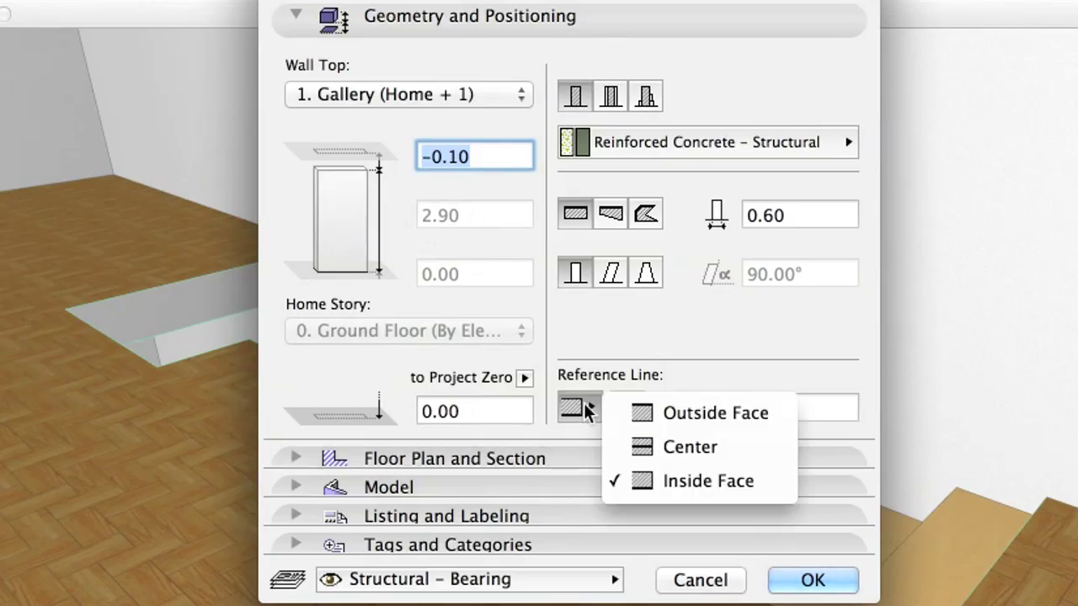
left_click(764, 414)
left_click_drag(777, 409, 735, 408)
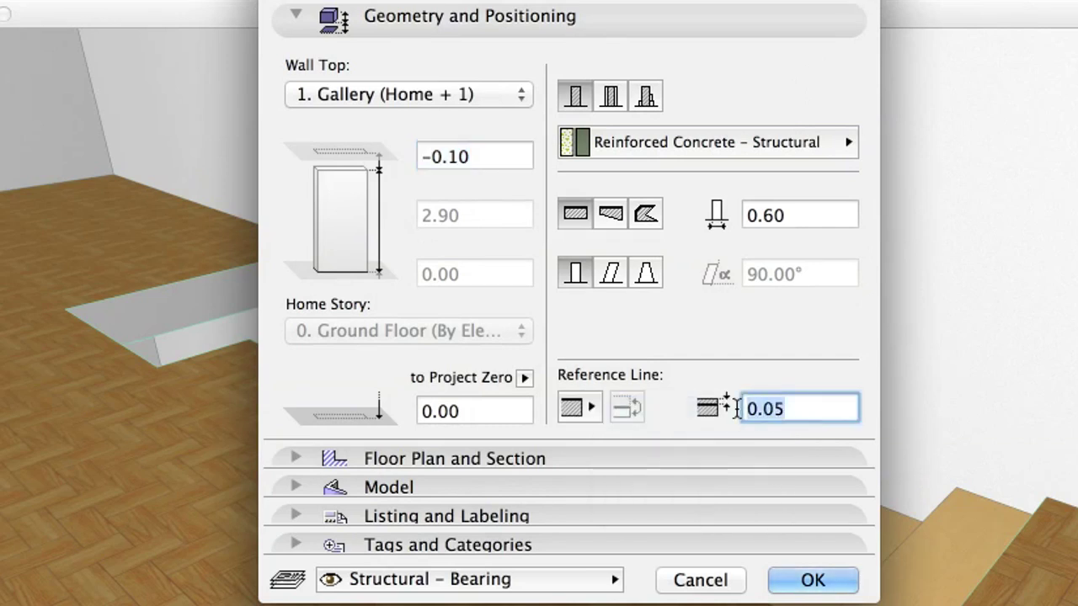
type("0")
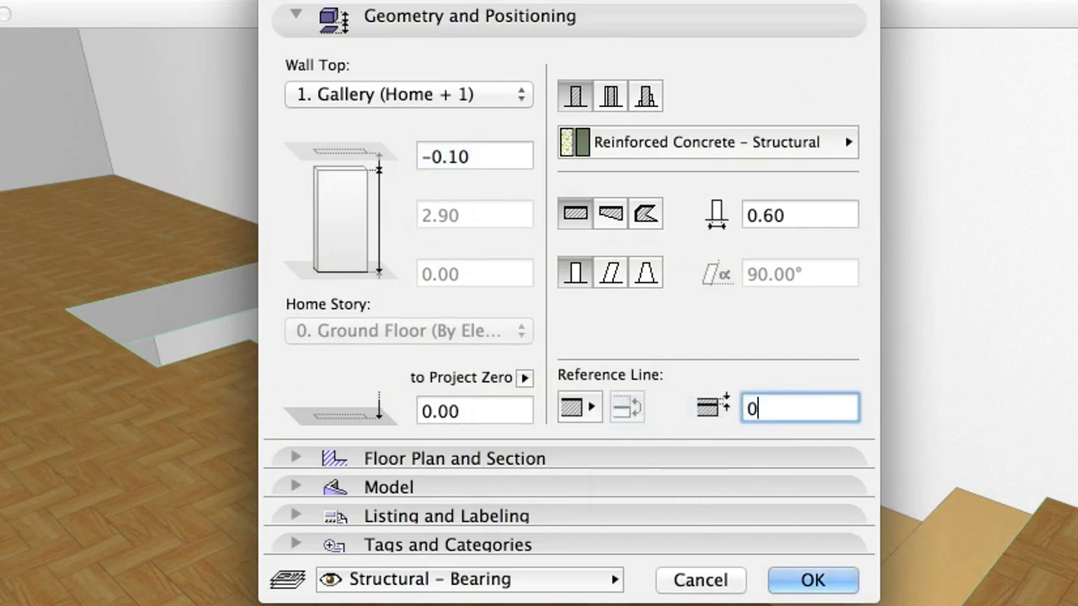
type(".00")
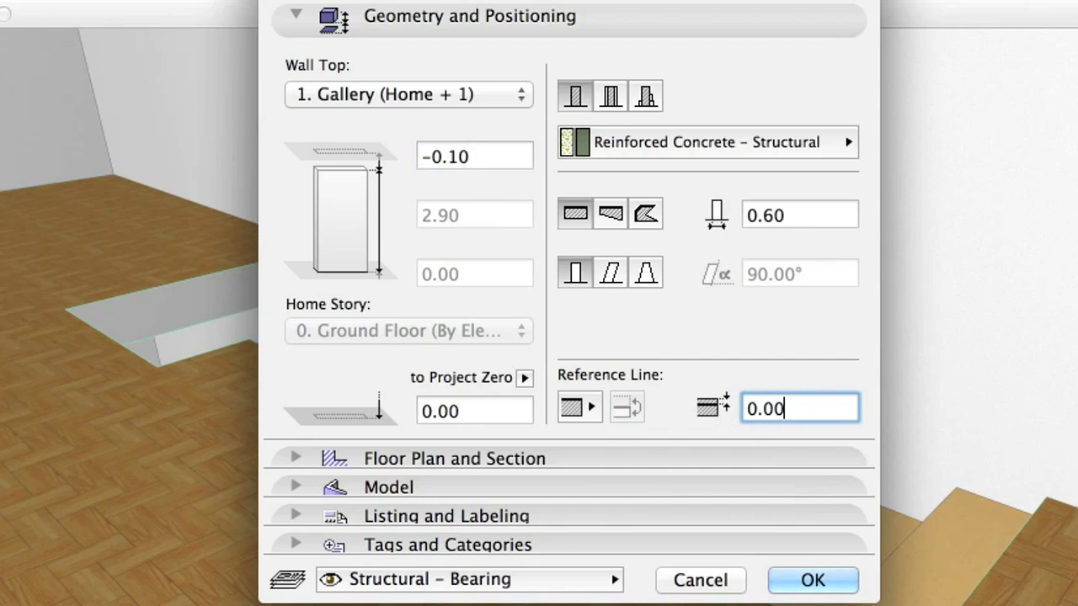
left_click(646, 97)
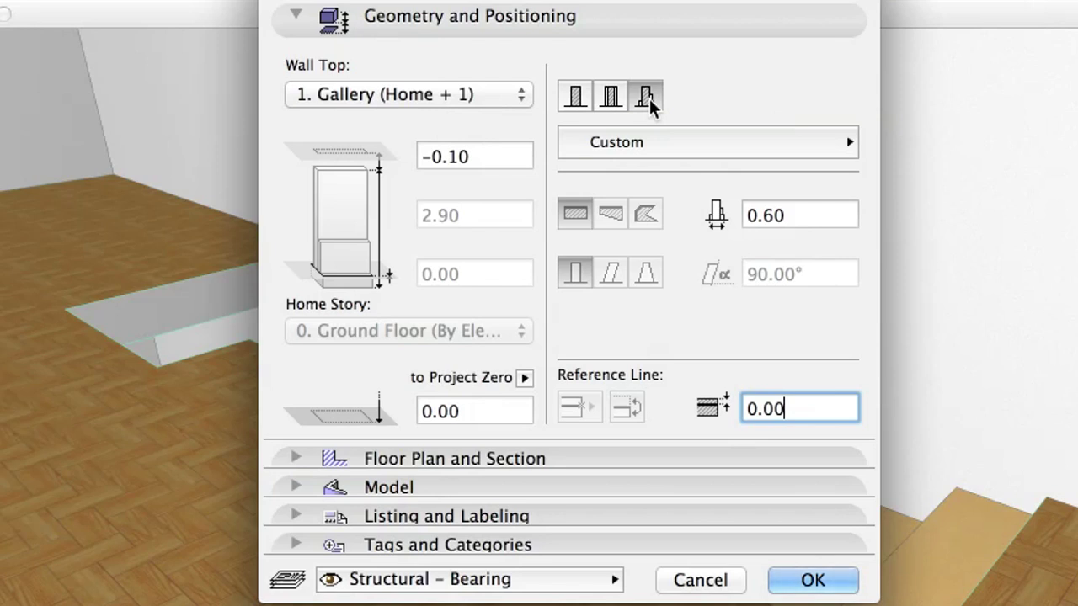
left_click(519, 94)
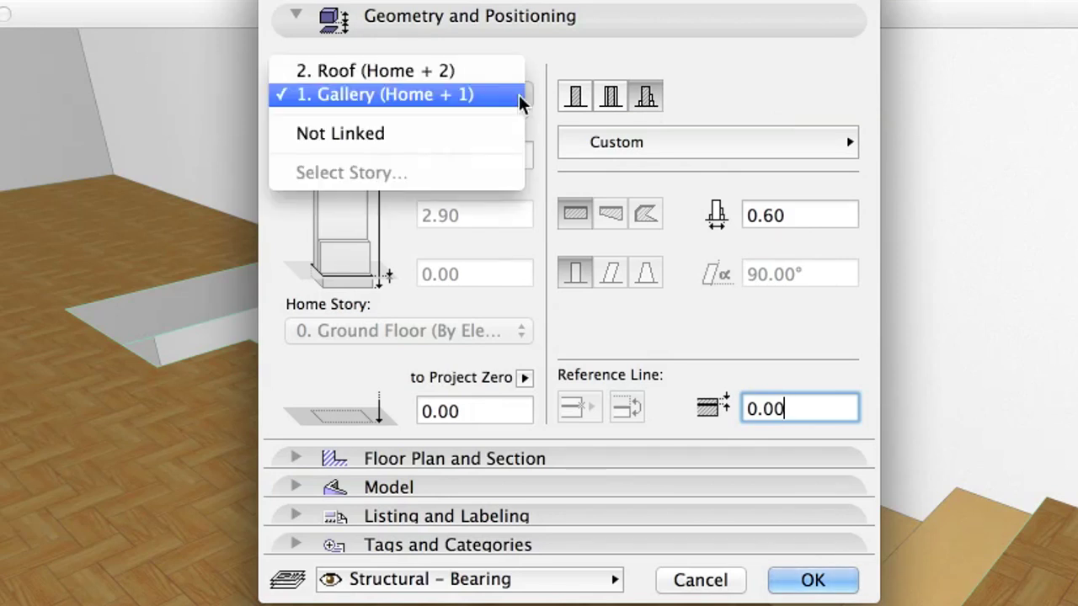
left_click(497, 137)
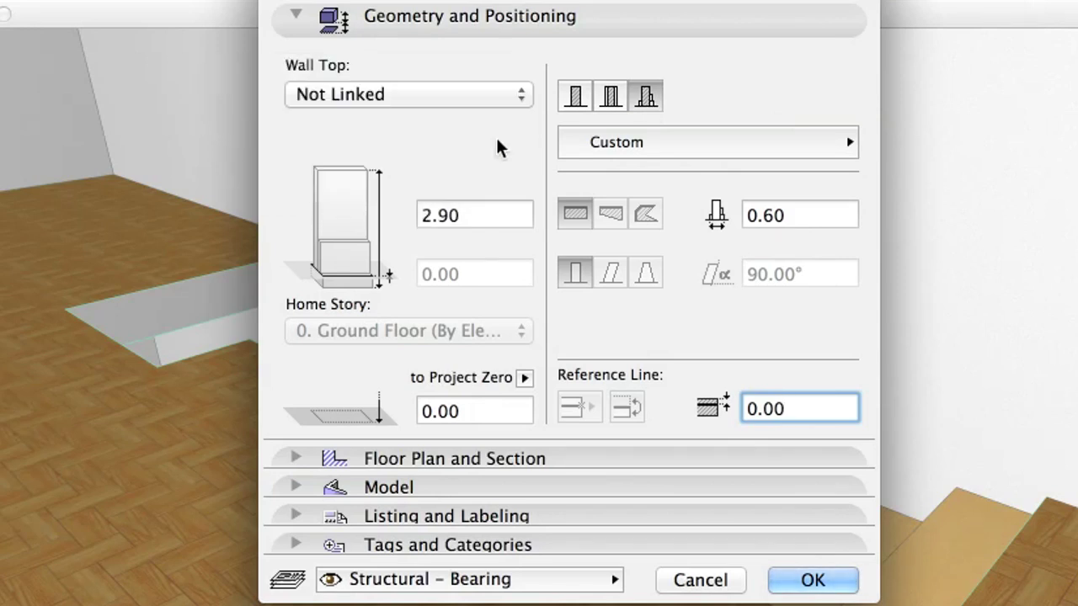
left_click(614, 144)
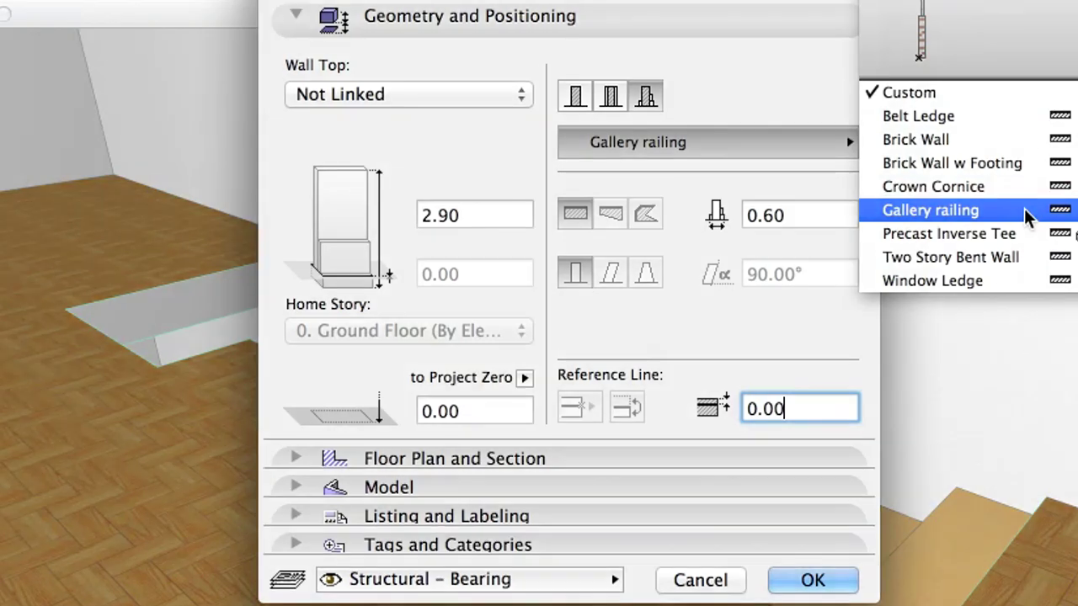
left_click(930, 210)
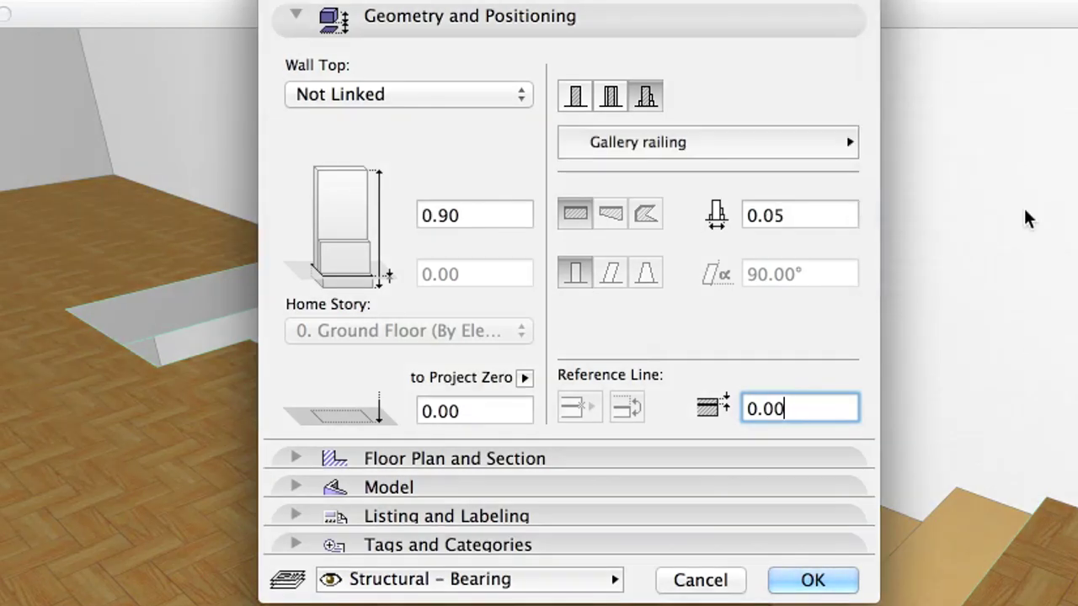
- Set the wall's Structural Function to Non-Load-Bearing, Position to Interior, and Classification to Railing
left_click(645, 32)
left_click(631, 131)
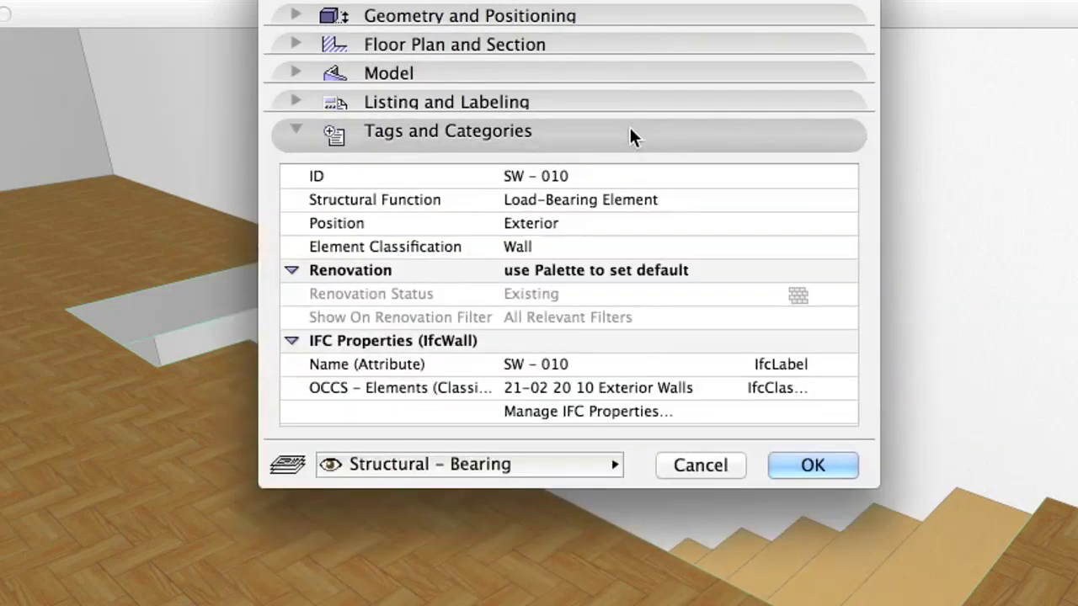
left_click(637, 199)
left_click(817, 200)
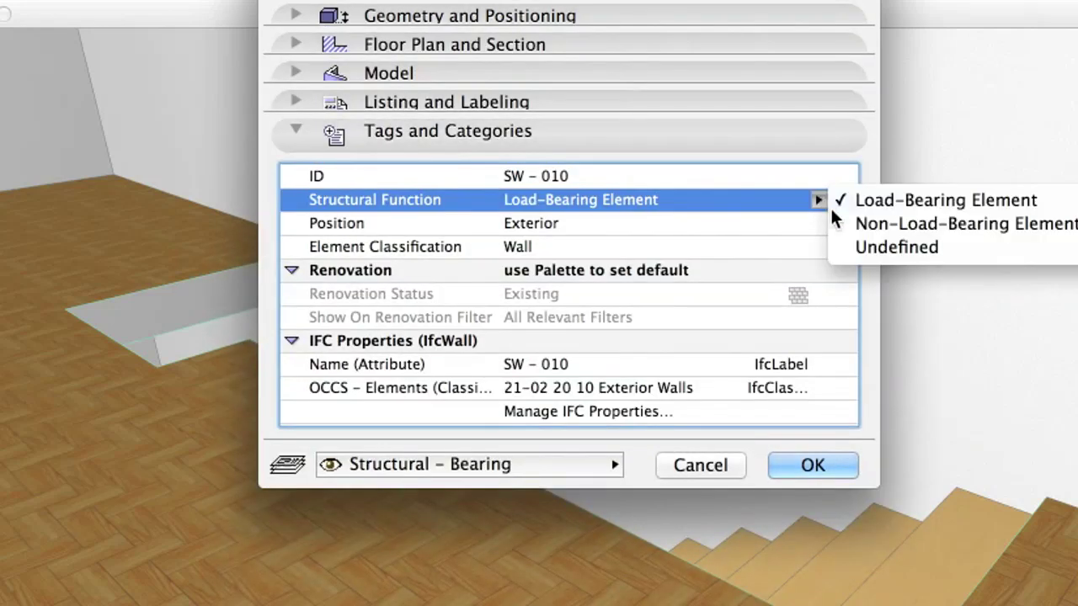
left_click(852, 224)
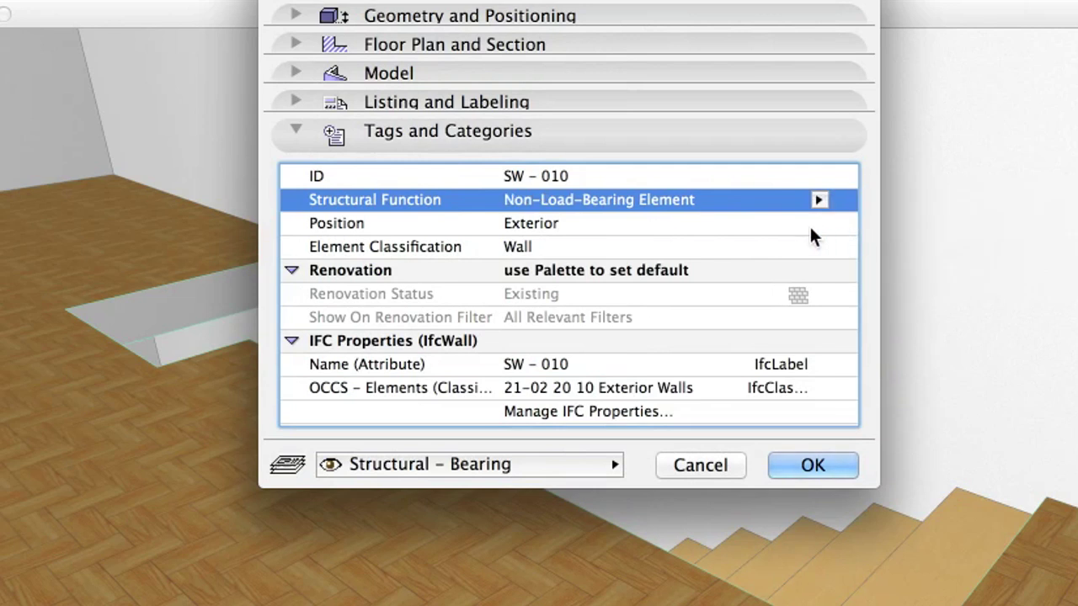
left_click(759, 225)
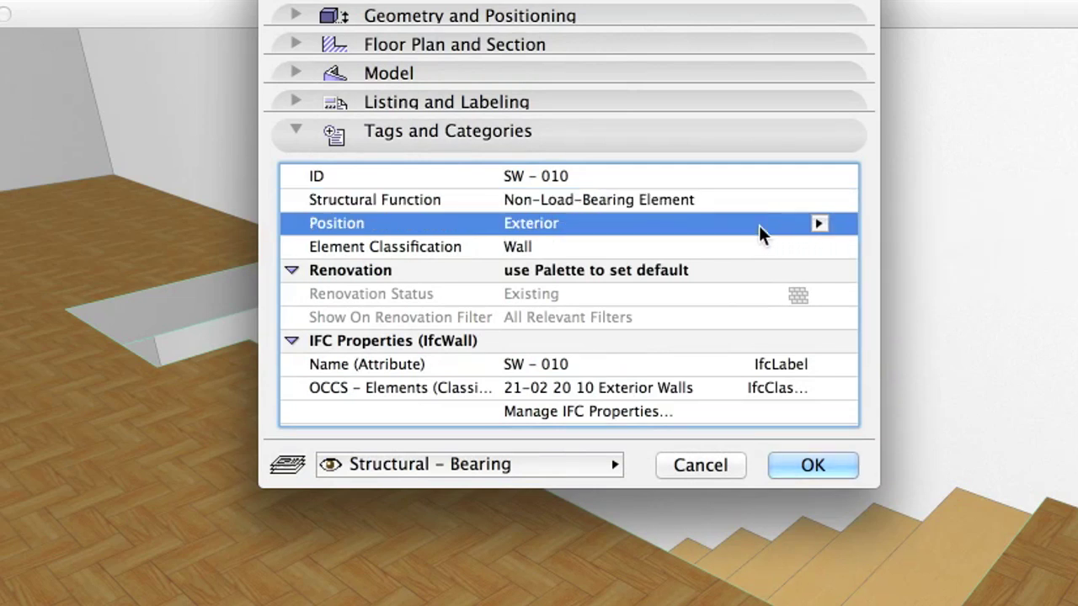
left_click(819, 223)
left_click(909, 247)
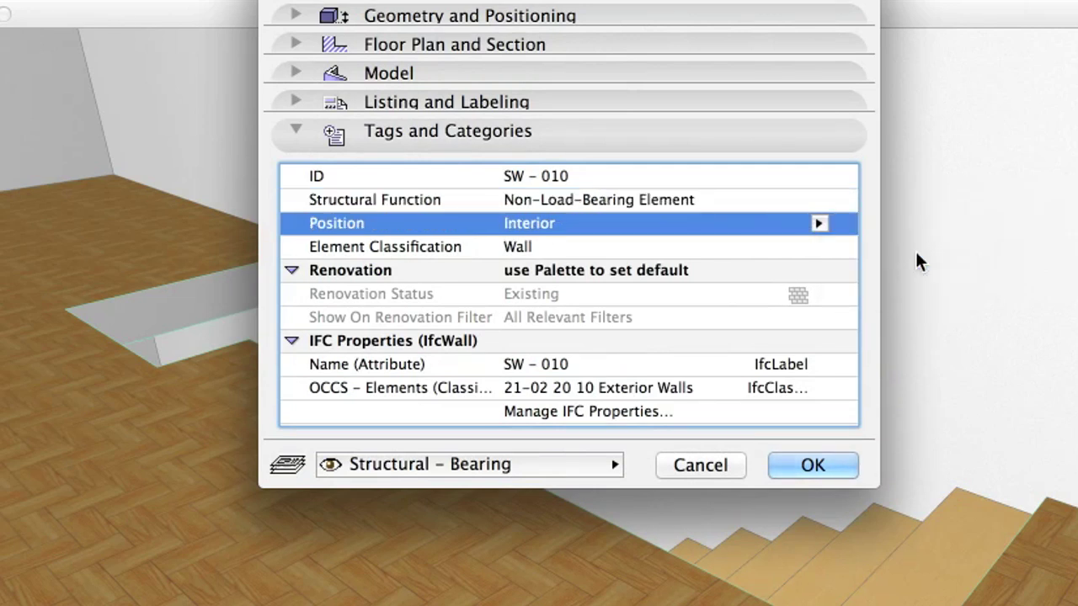
left_click(789, 247)
left_click(818, 247)
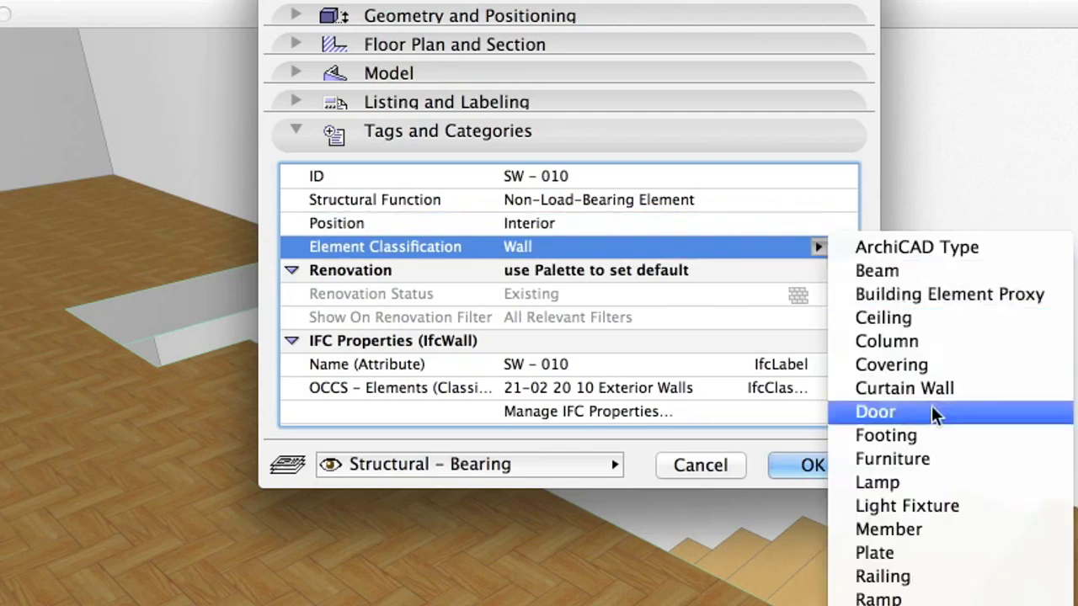
left_click(932, 586)
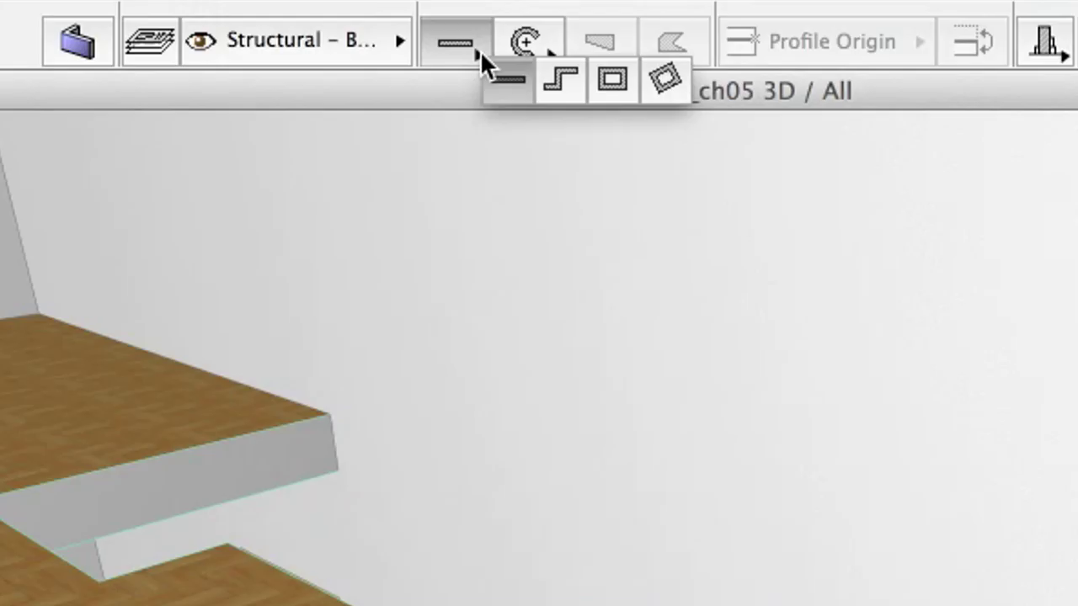
- Draw a polyline railing wall through the stair opening's corners, then return to the 1. Gallery plan
left_click(565, 95)
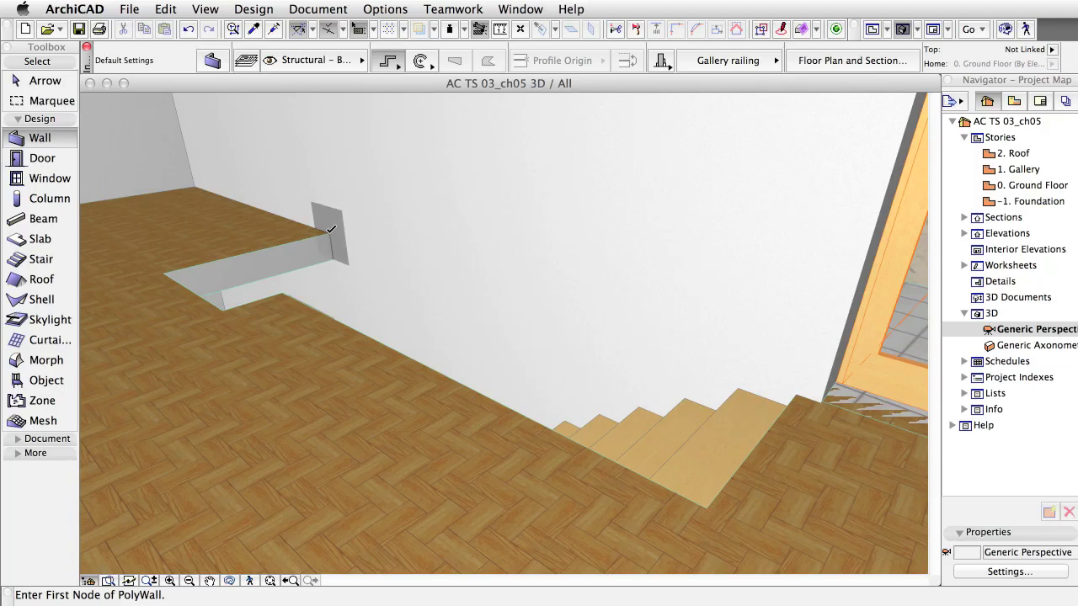
left_click(331, 229)
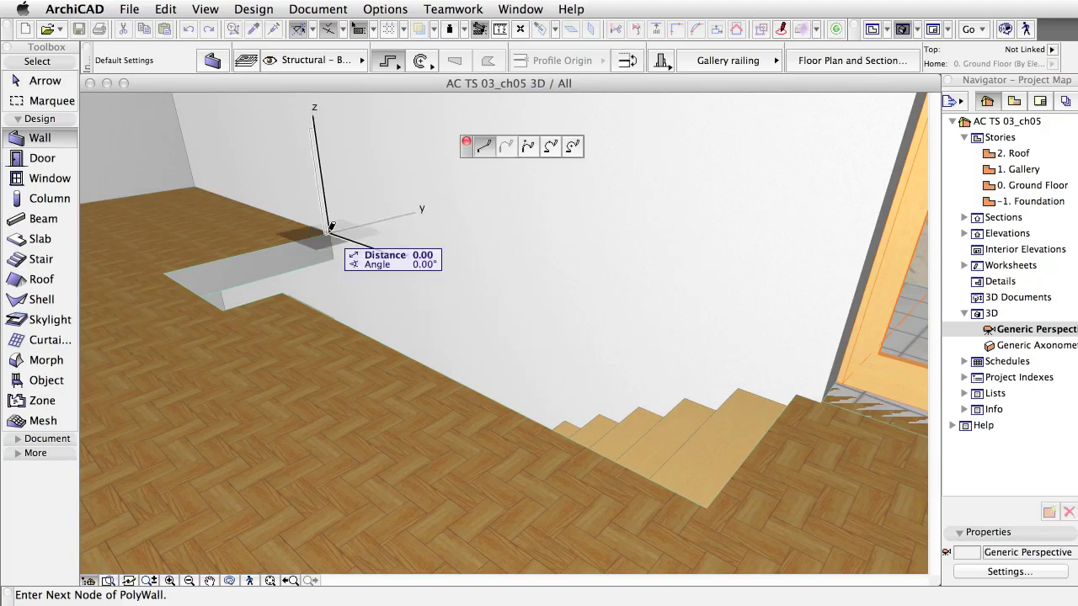
left_click(164, 272)
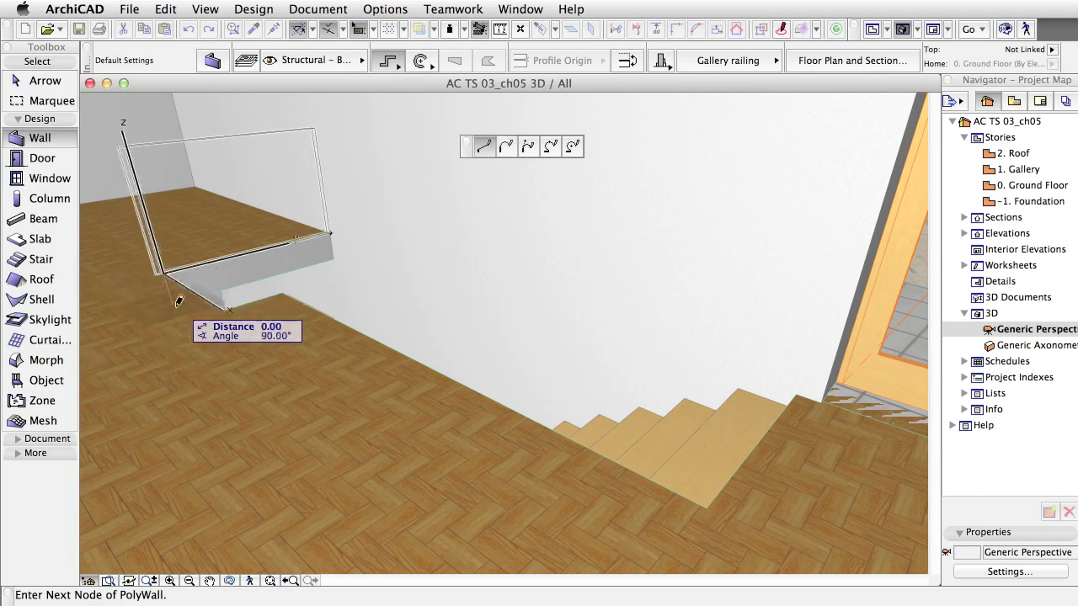
left_click(226, 309)
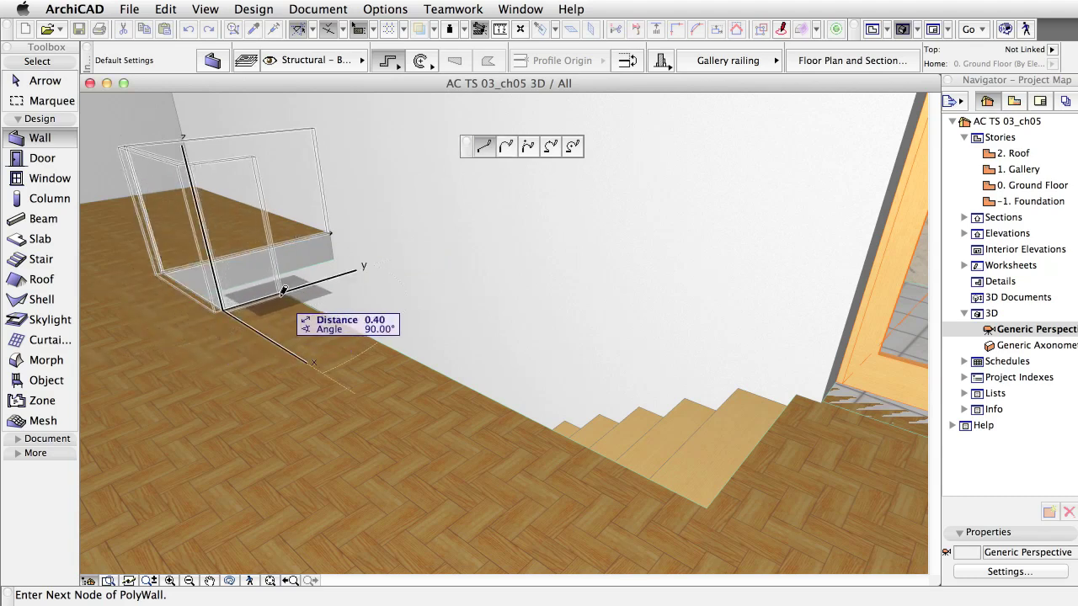
left_click(286, 289)
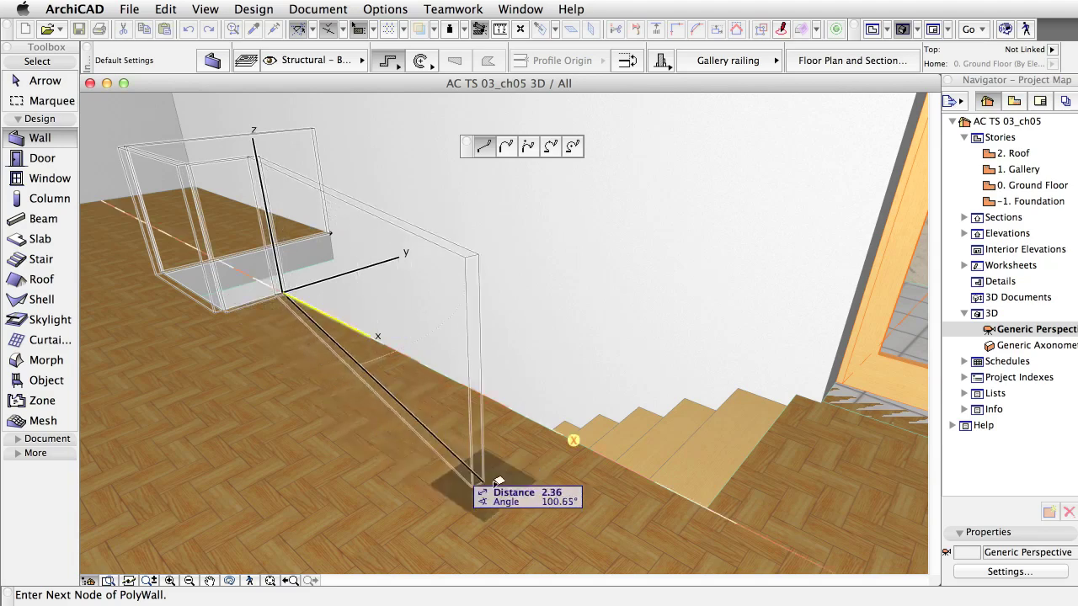
left_click(713, 502)
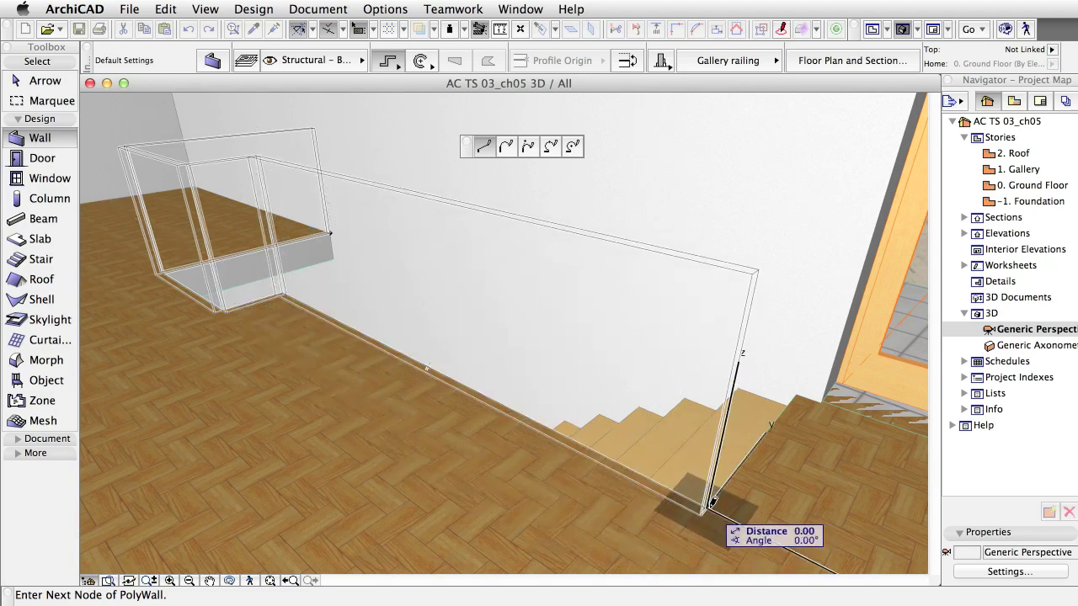
left_click(713, 502)
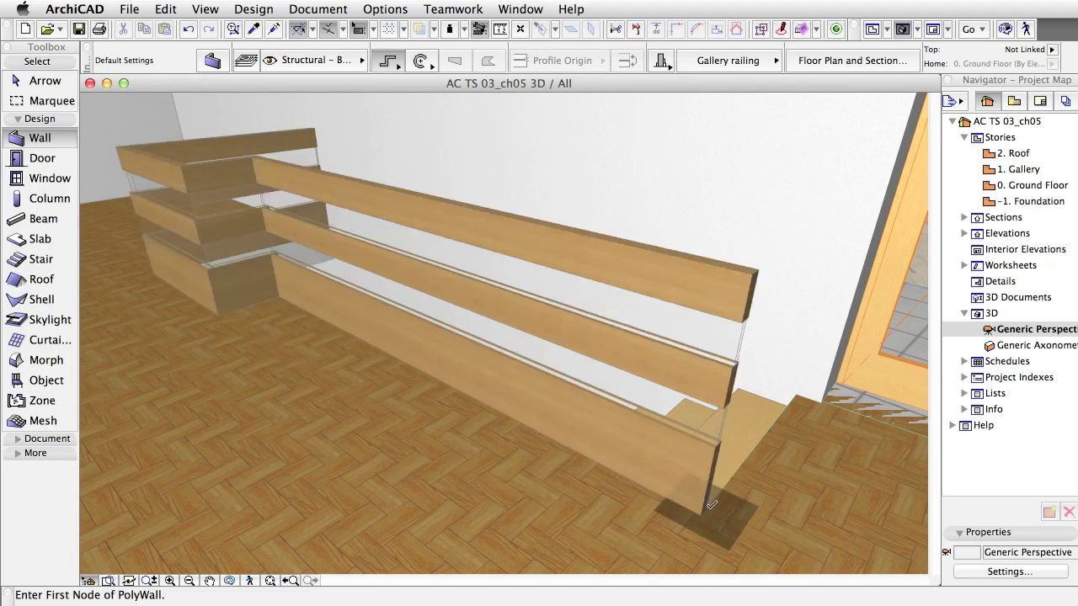
key("F2")
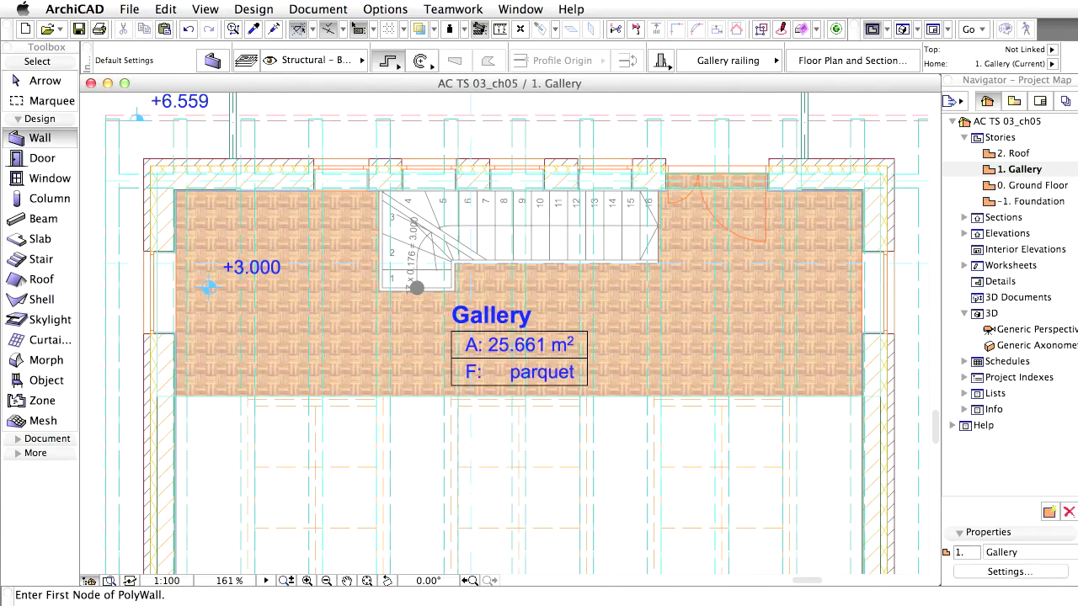
- Draw an all-stories marquee around the gallery area and show the marqueed part in 3D
left_click(118, 61)
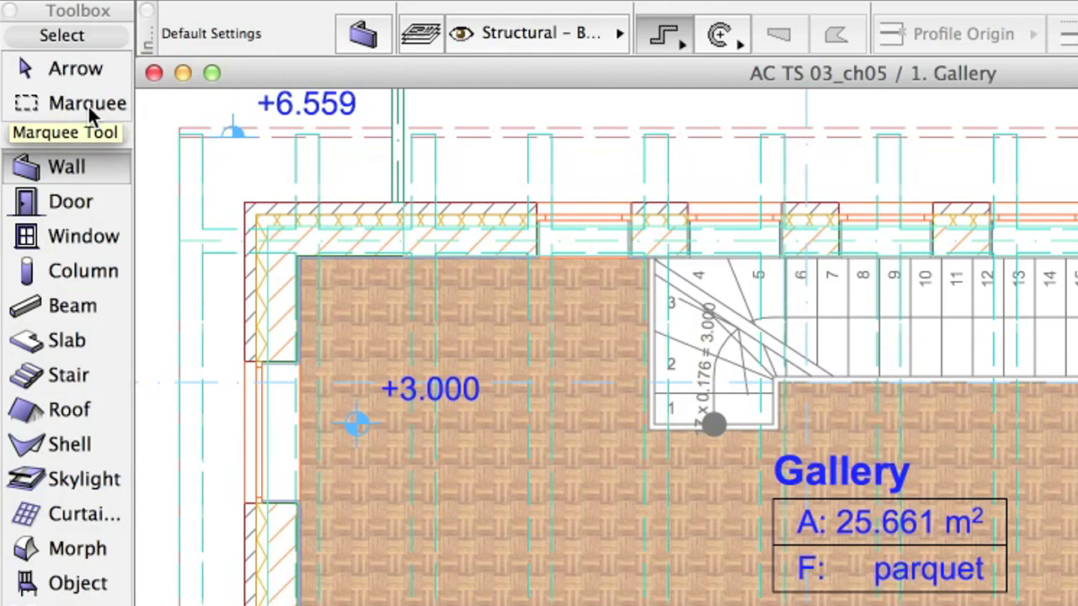
left_click(87, 104)
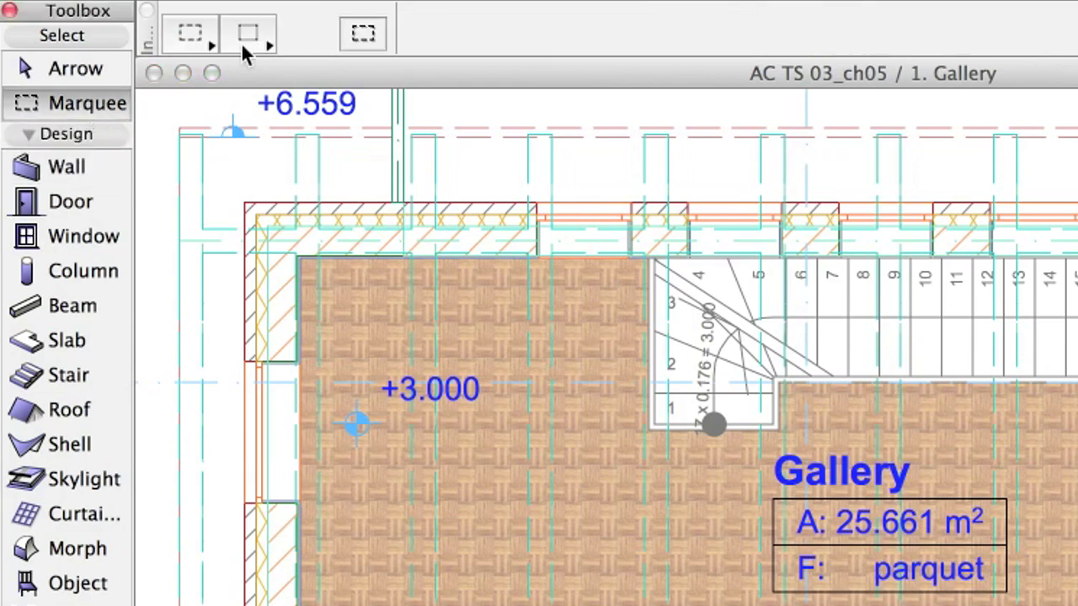
left_click_drag(207, 42, 269, 67)
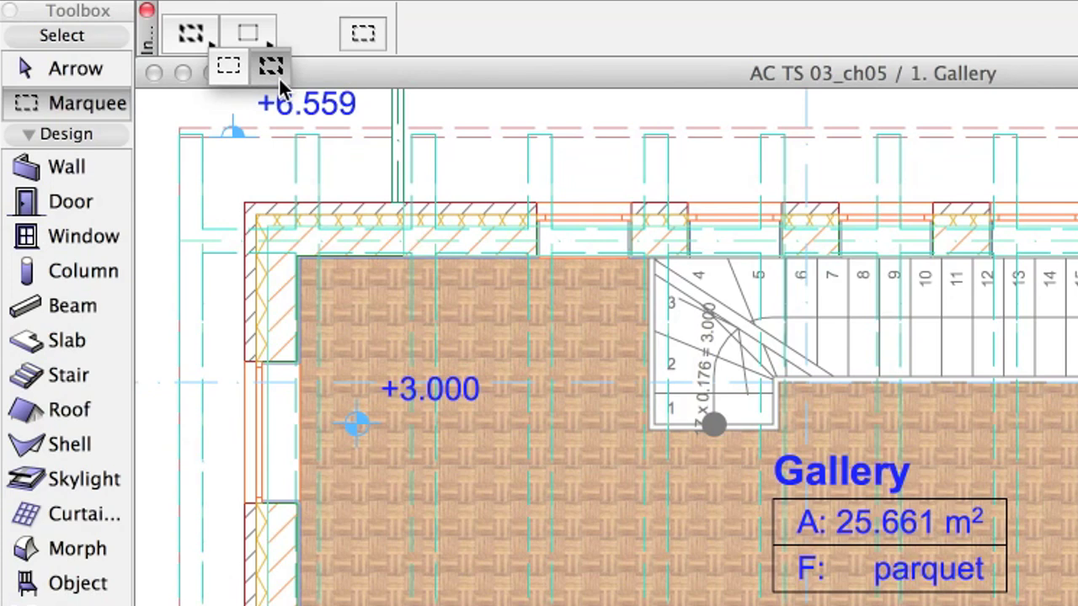
left_click_drag(278, 76, 279, 77)
left_click(246, 143)
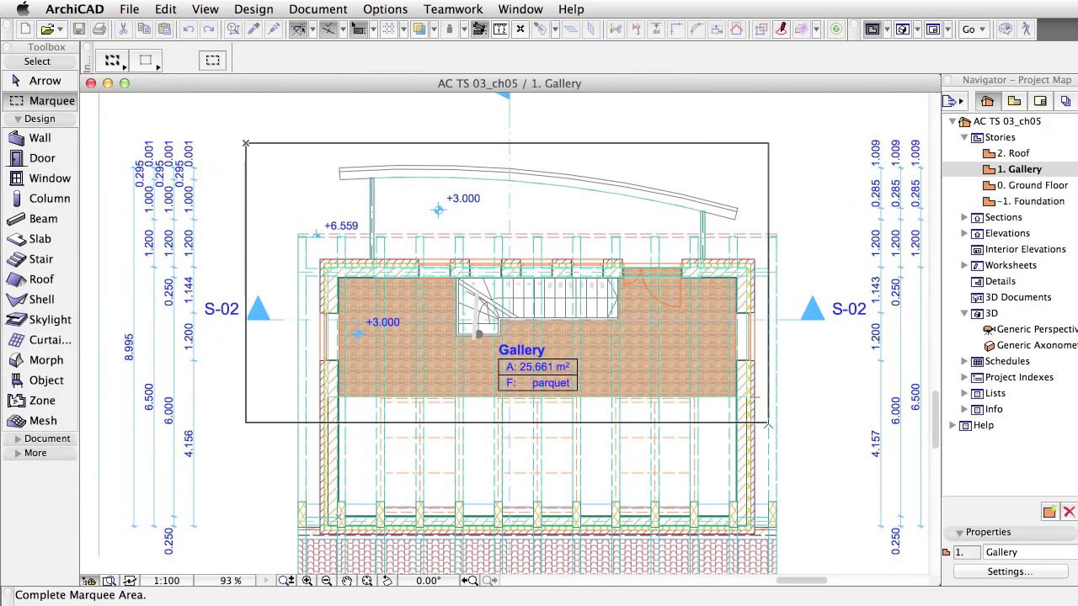
left_click(815, 429)
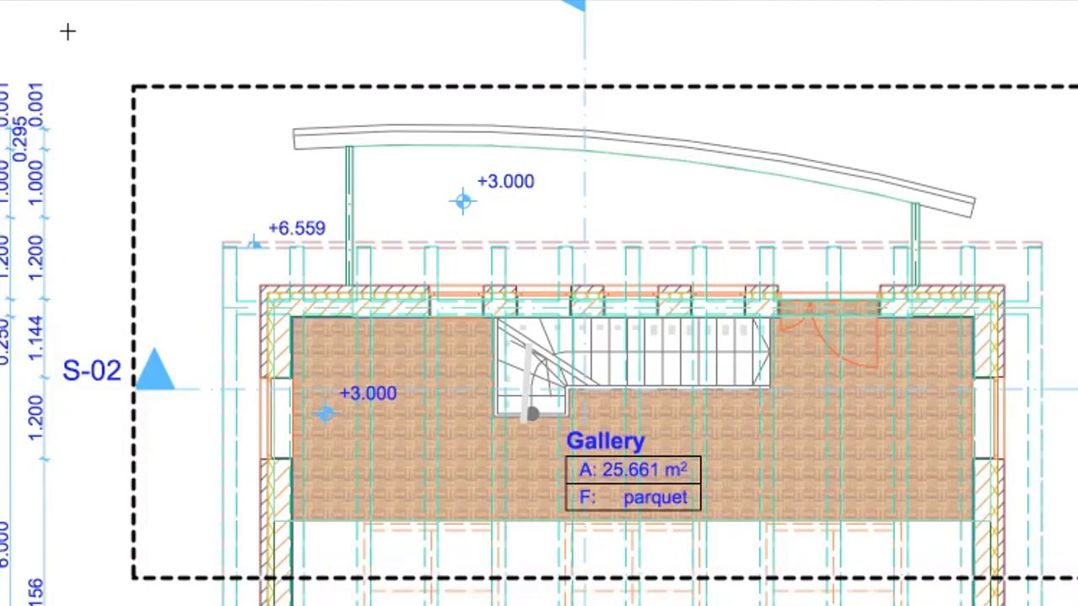
right_click(67, 31)
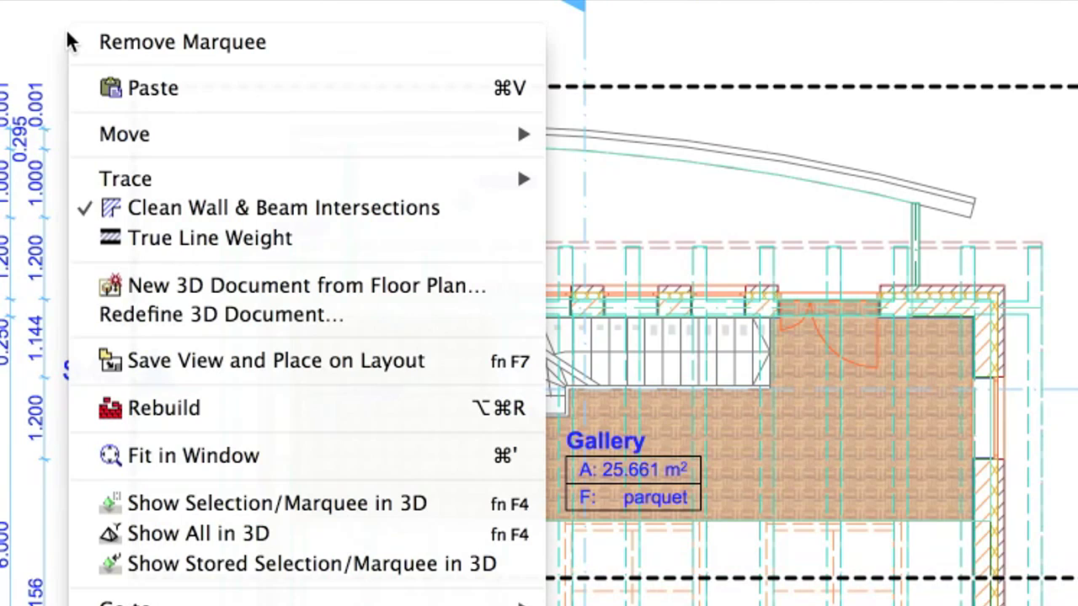
left_click(466, 505)
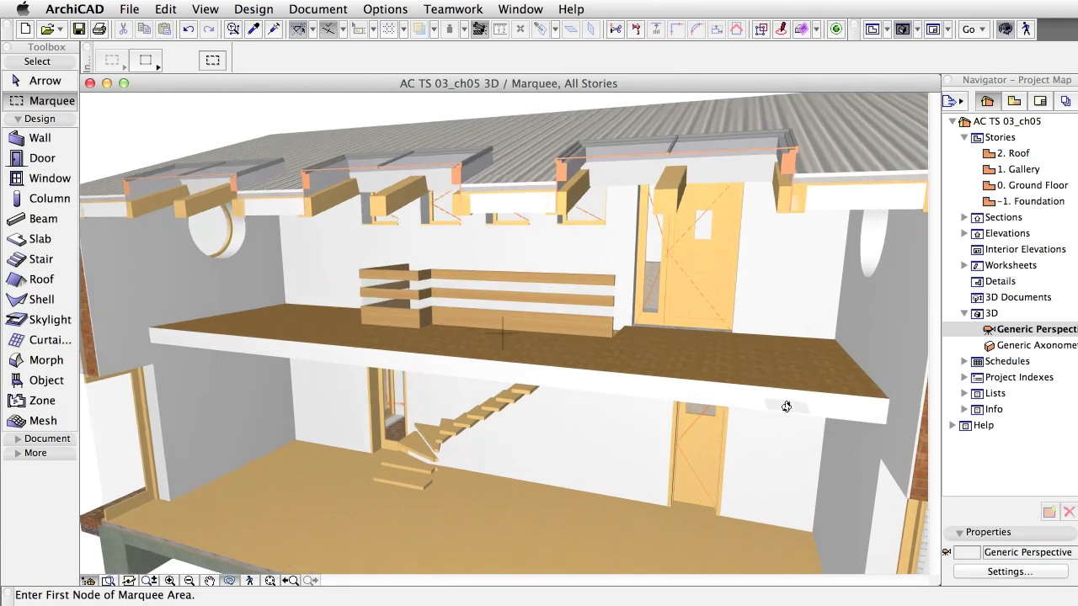
- Draw a railing wall from the gallery slab's right end to its left end
left_click(63, 143)
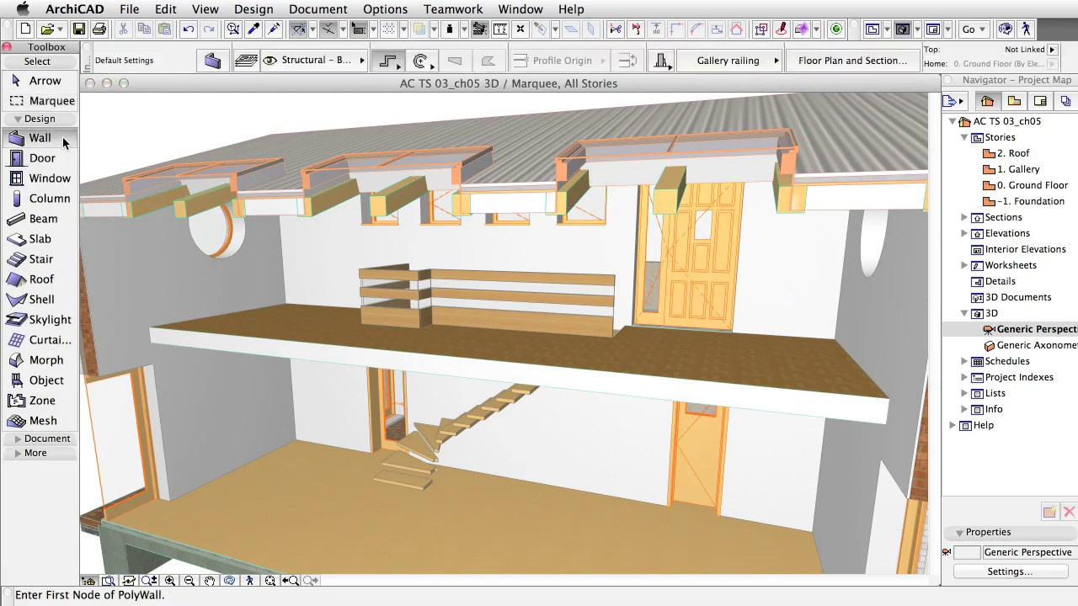
left_click(889, 395)
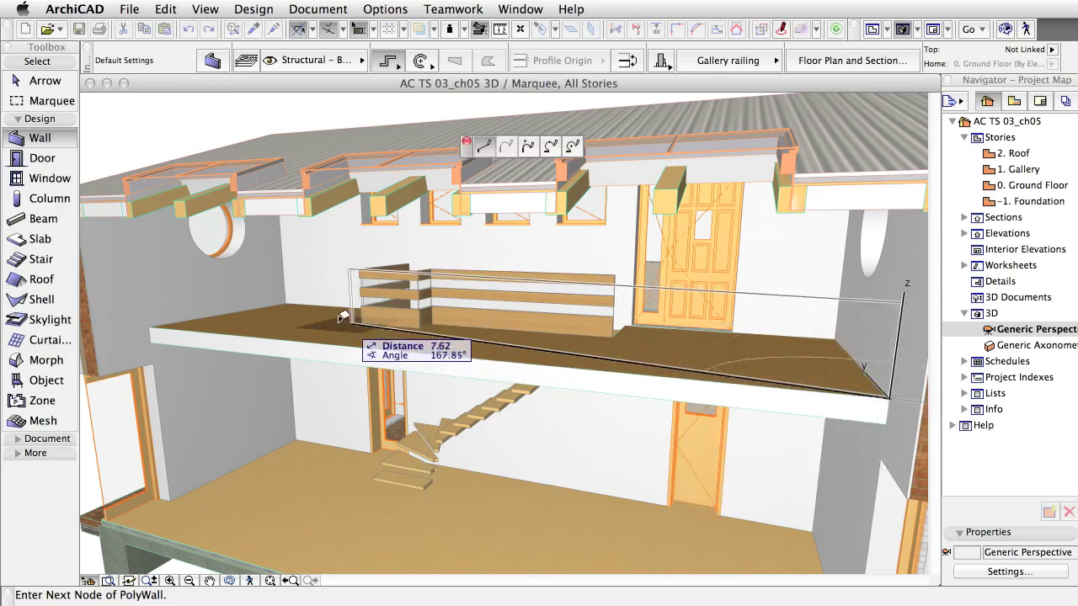
double_click(152, 320)
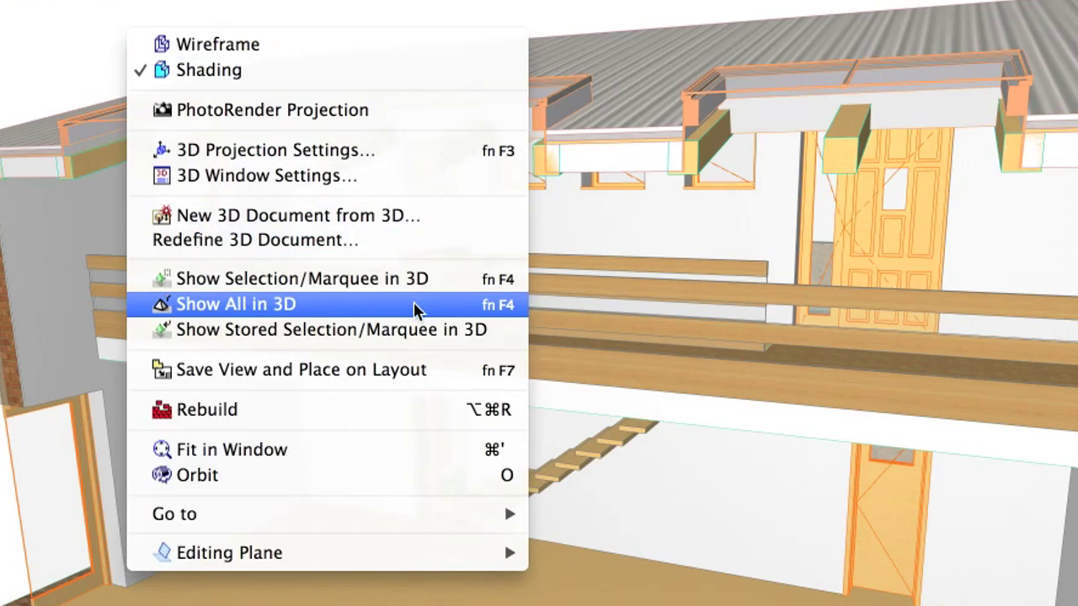
- Show the entire building model in the 3D window
left_click(413, 304)
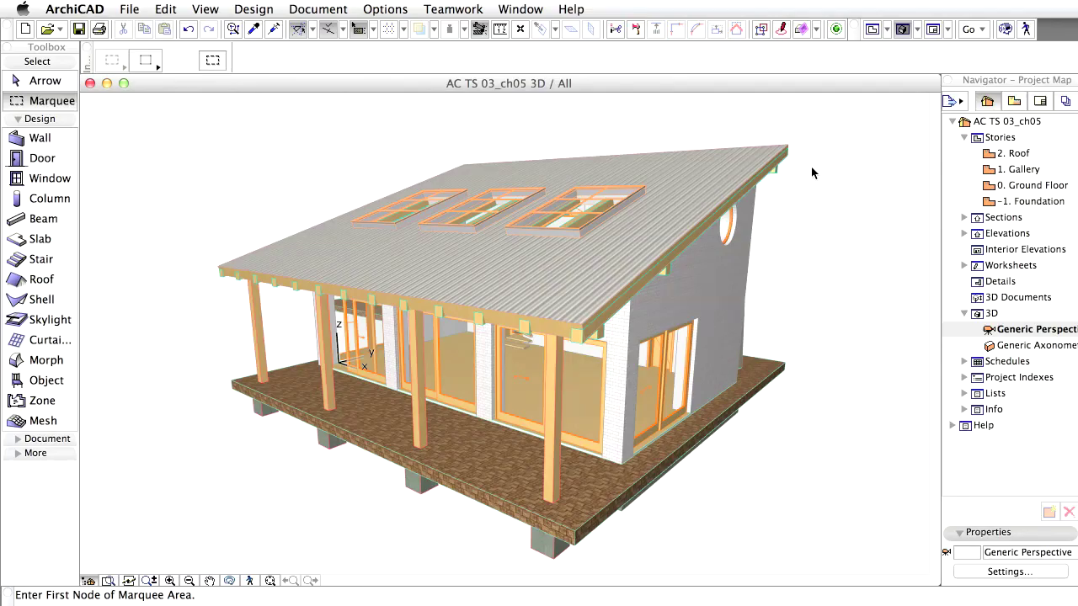
- Make the Site & Landscape – Terrain layer visible in Layer Settings
key("super+l")
scroll(729, 152, "down", 7)
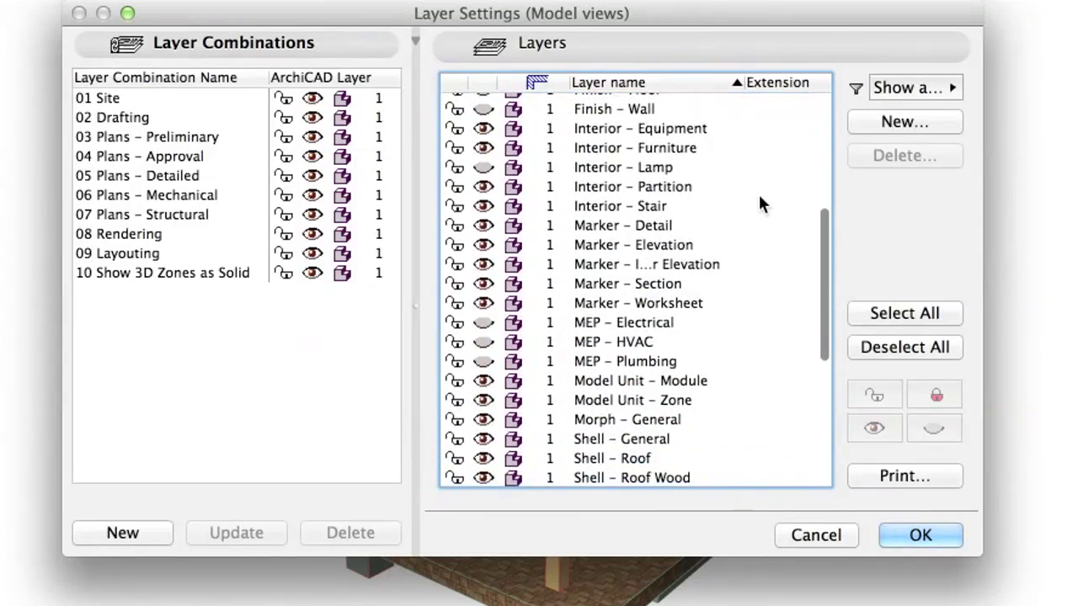
scroll(760, 204, "down", 4)
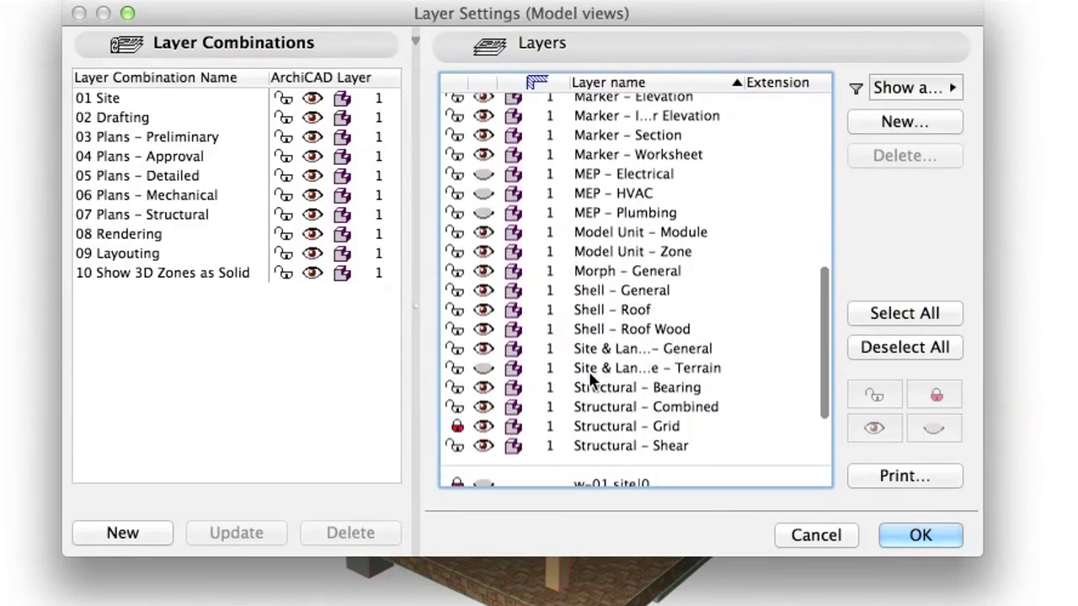
left_click(589, 371)
left_click_drag(733, 82, 796, 83)
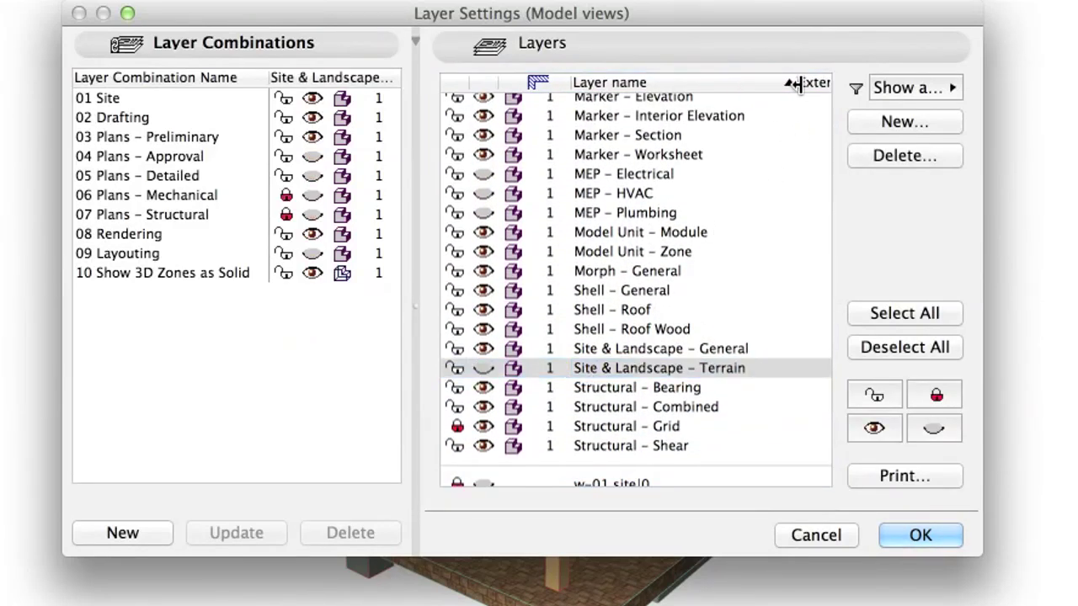
left_click(484, 368)
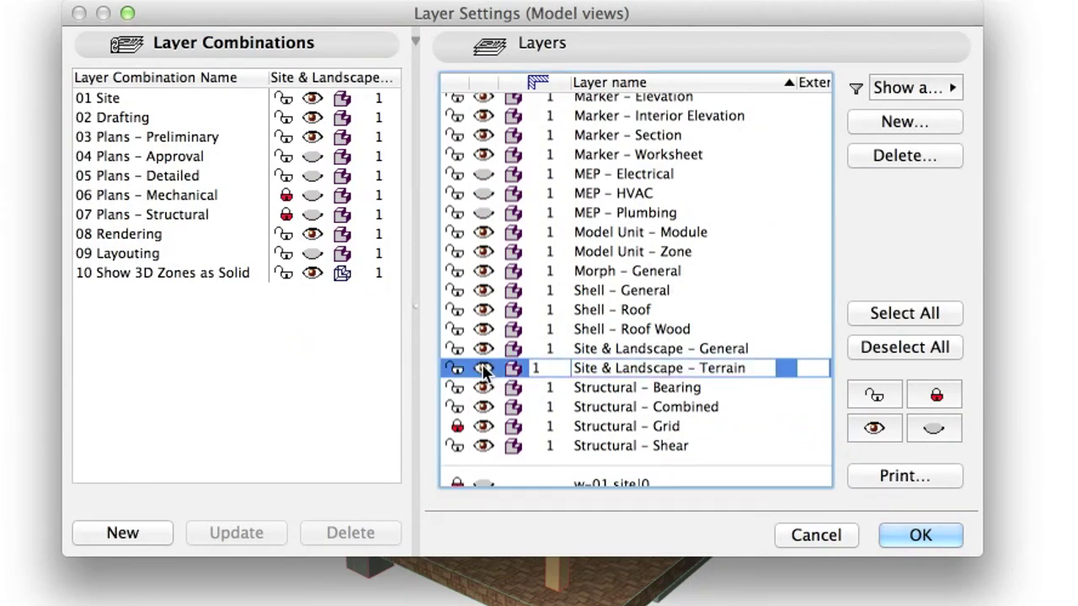